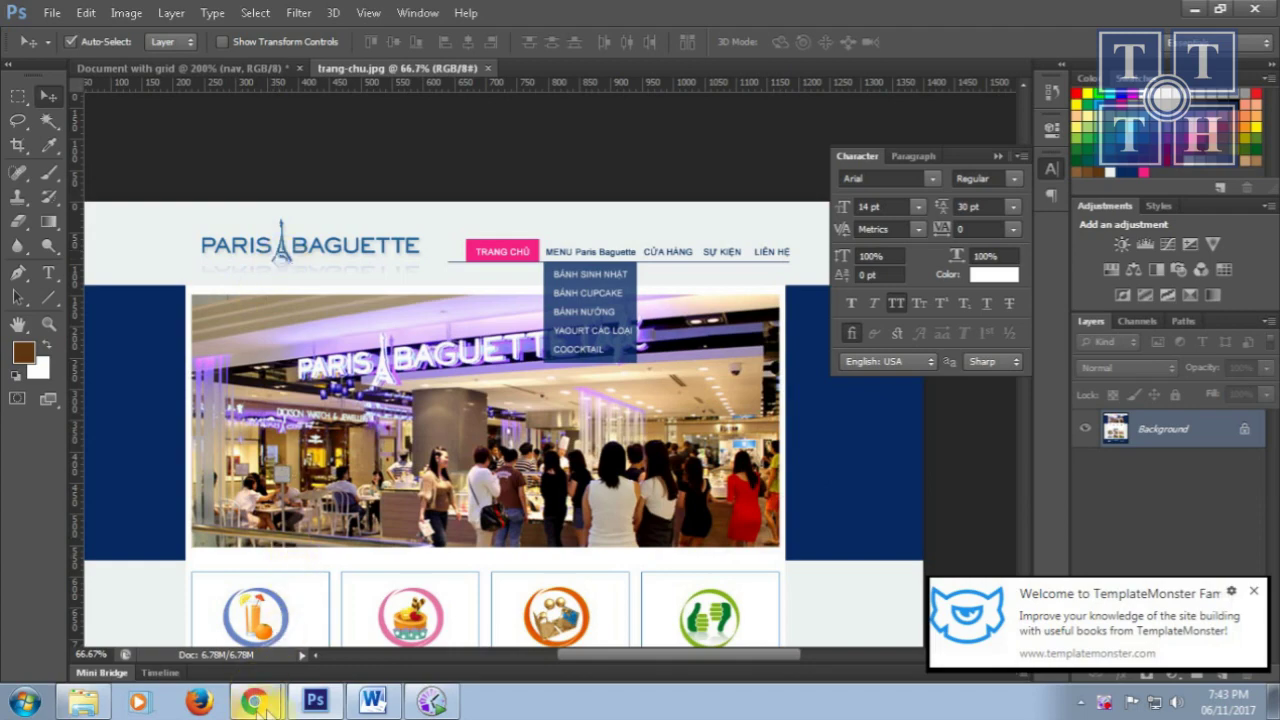
- In the "Document with grid" file, hide the SUB MENU group and show the phacthao layout group
left_click(315, 703)
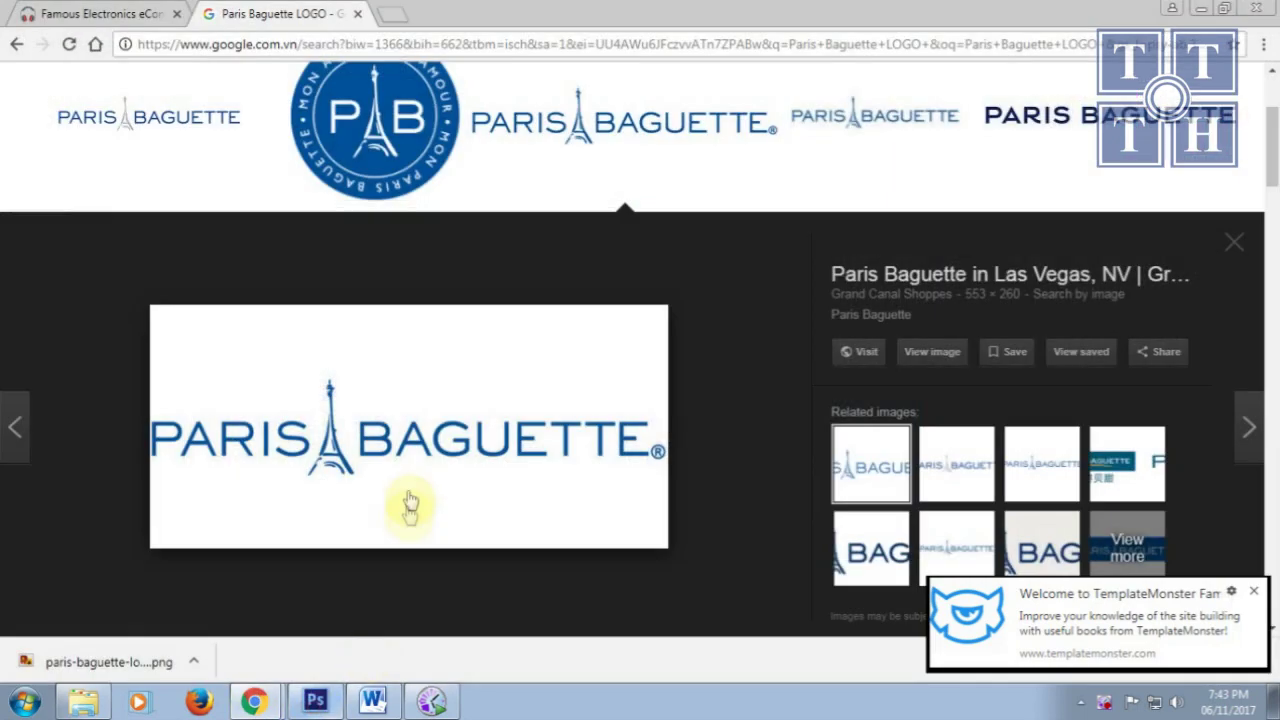
left_click(315, 700)
left_click(225, 67)
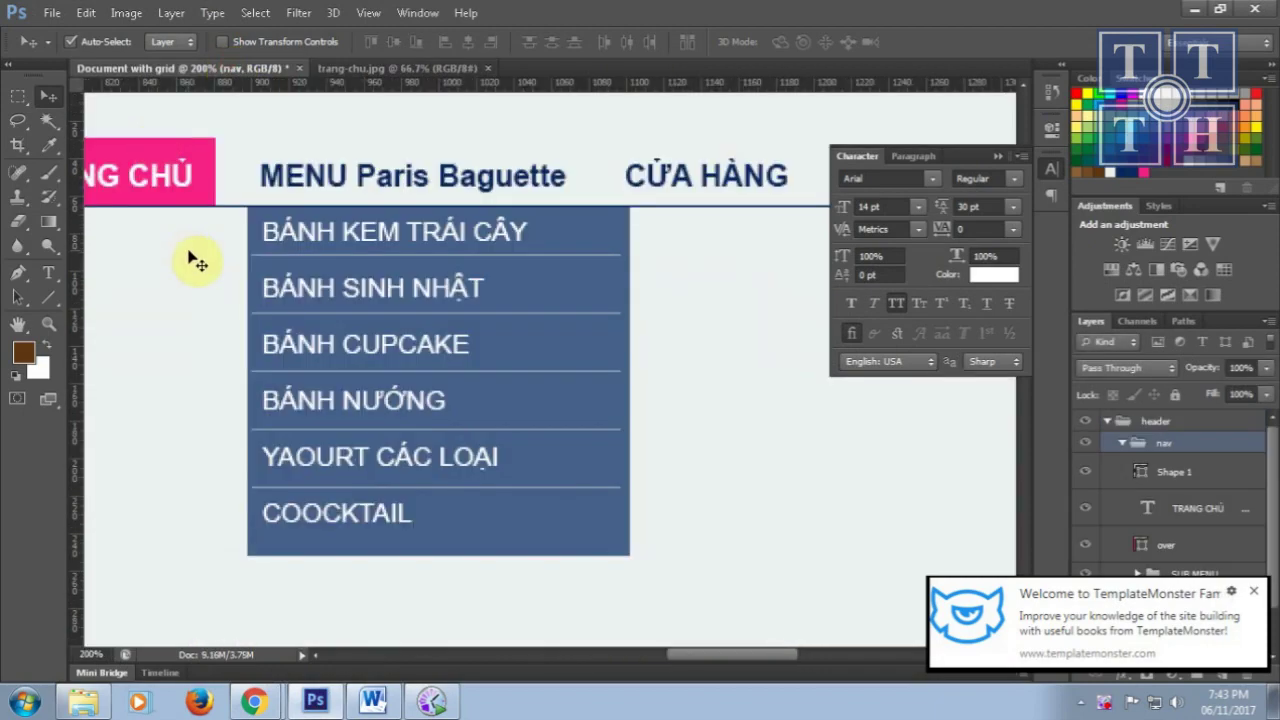
key("ctrl+minus")
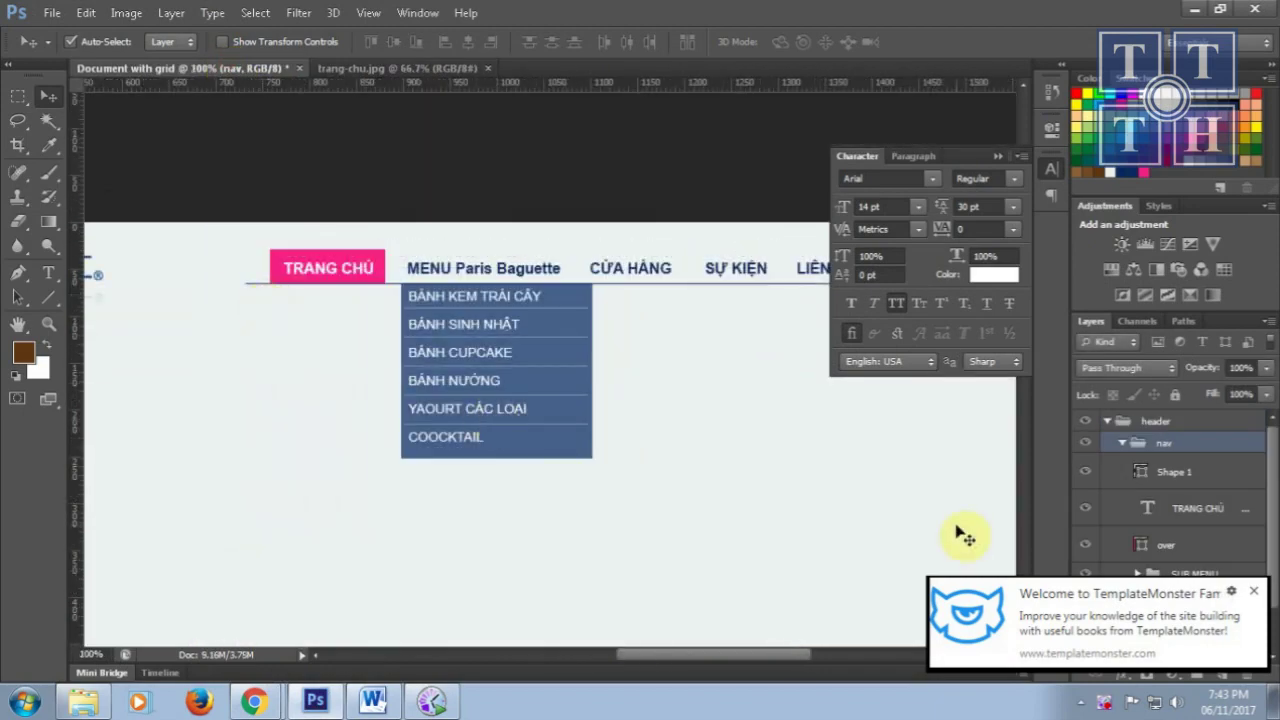
left_click(1085, 573)
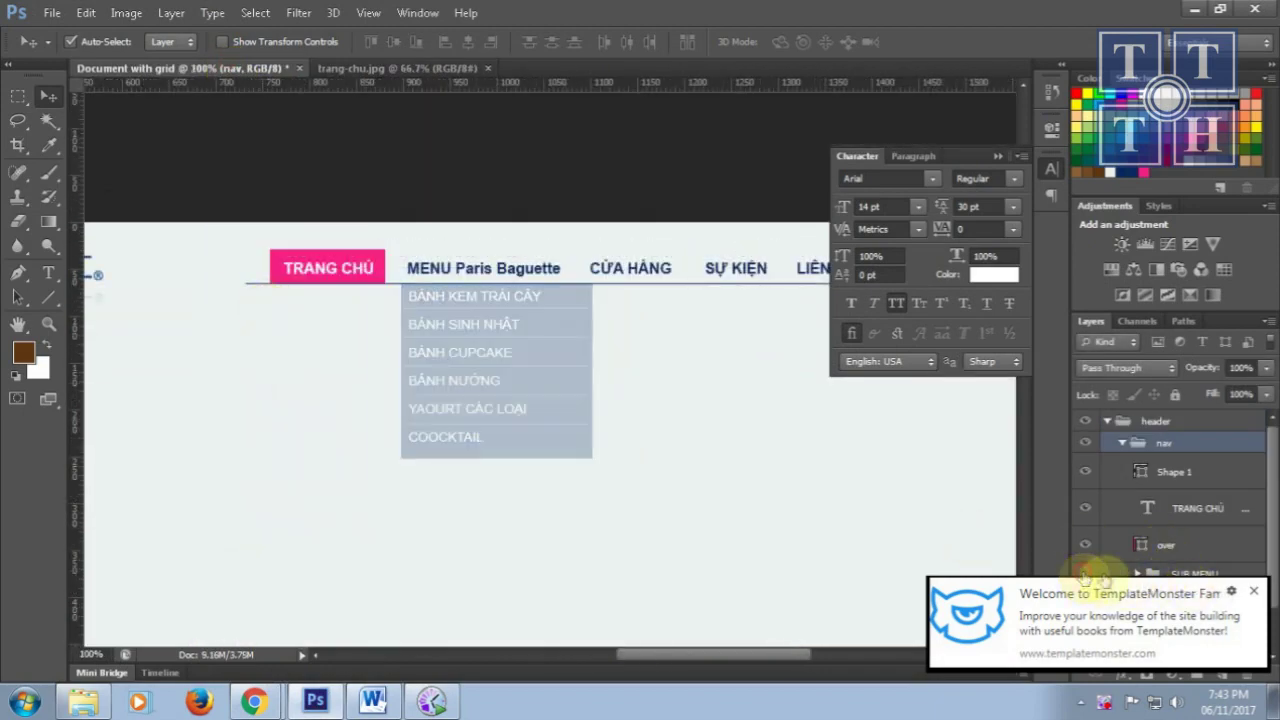
left_click(1257, 593)
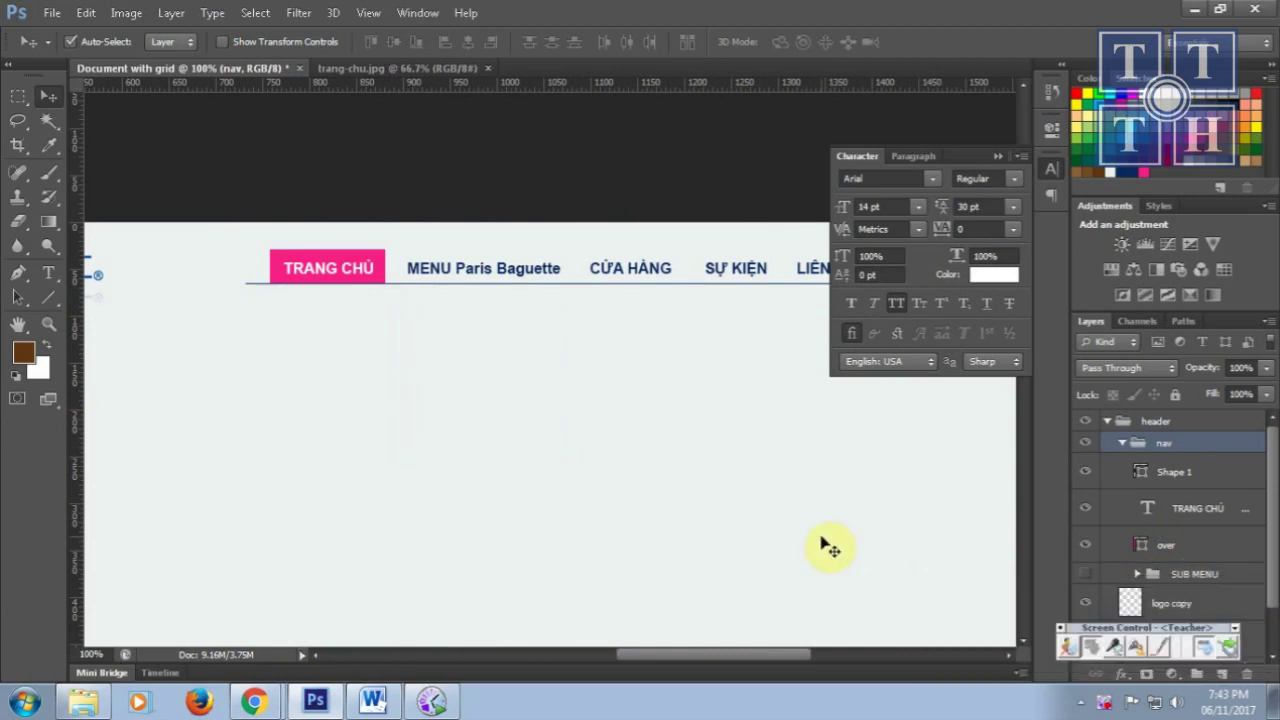
scroll(1275, 588, "down", 2)
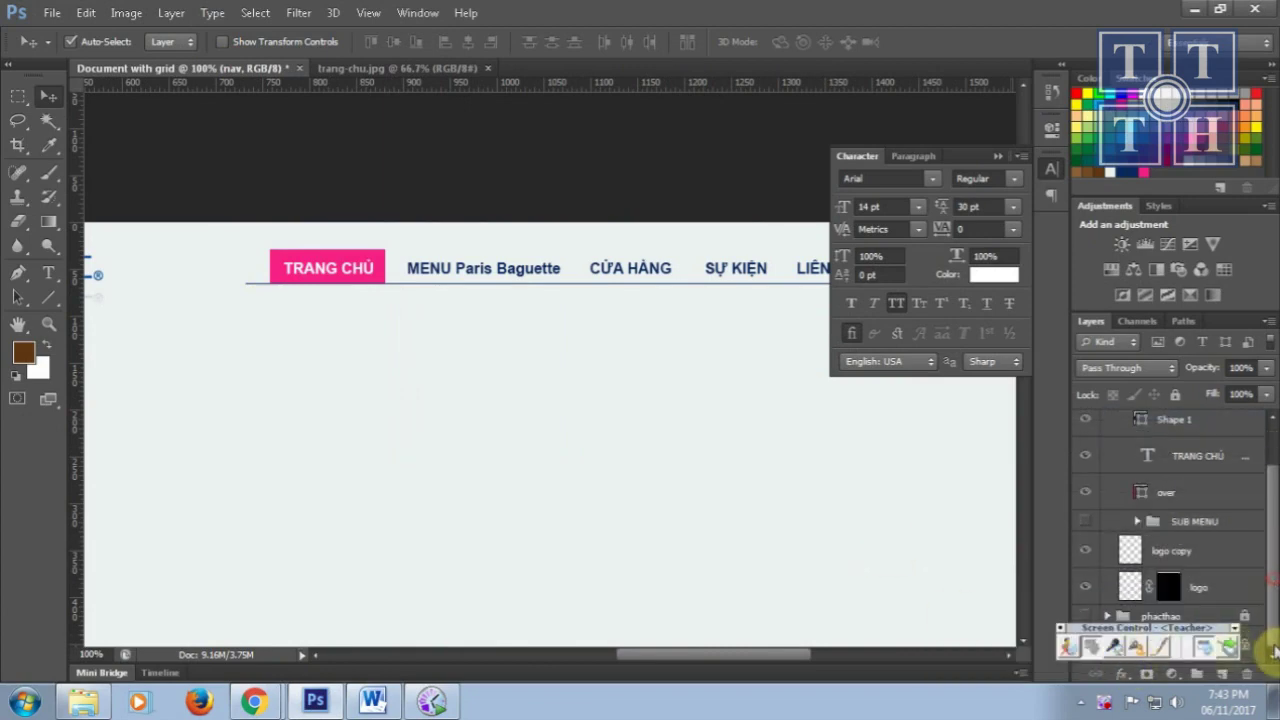
left_click(1084, 617)
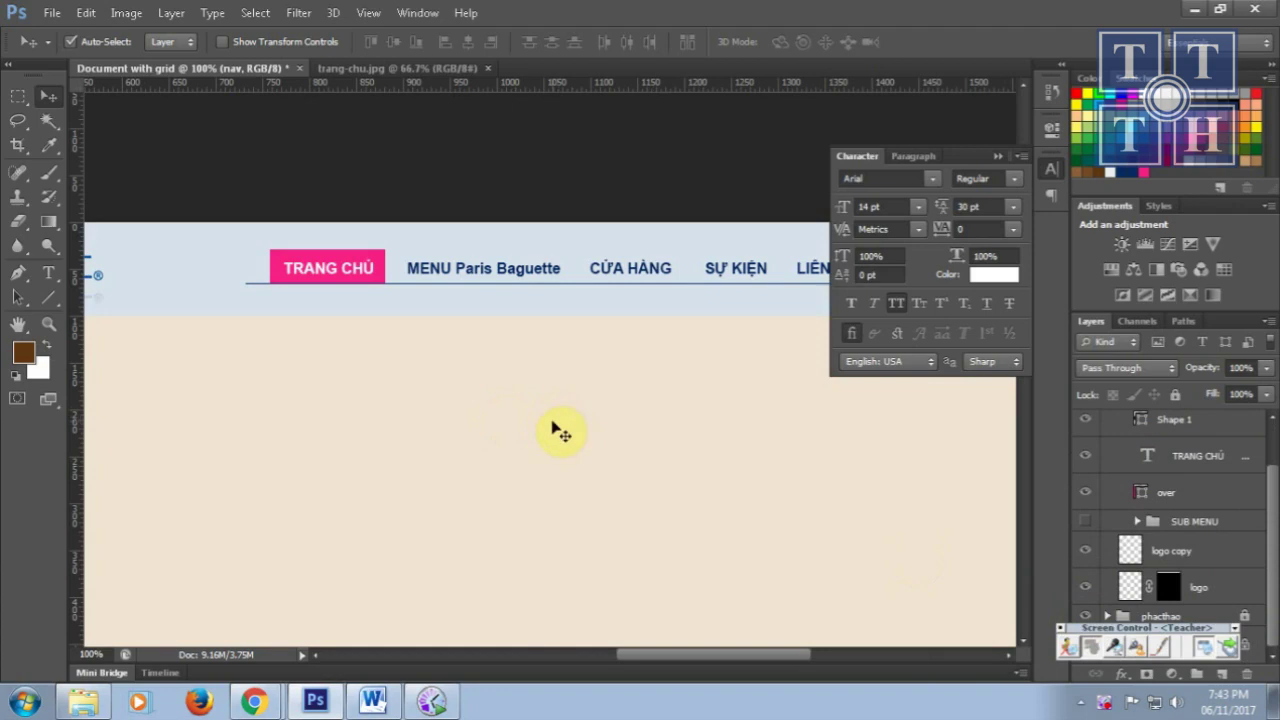
- Draw a dark blue rectangle about 1572 × 404 px over the large banner area below the header
key("ctrl+minus")
left_click_drag(415, 473, 641, 406)
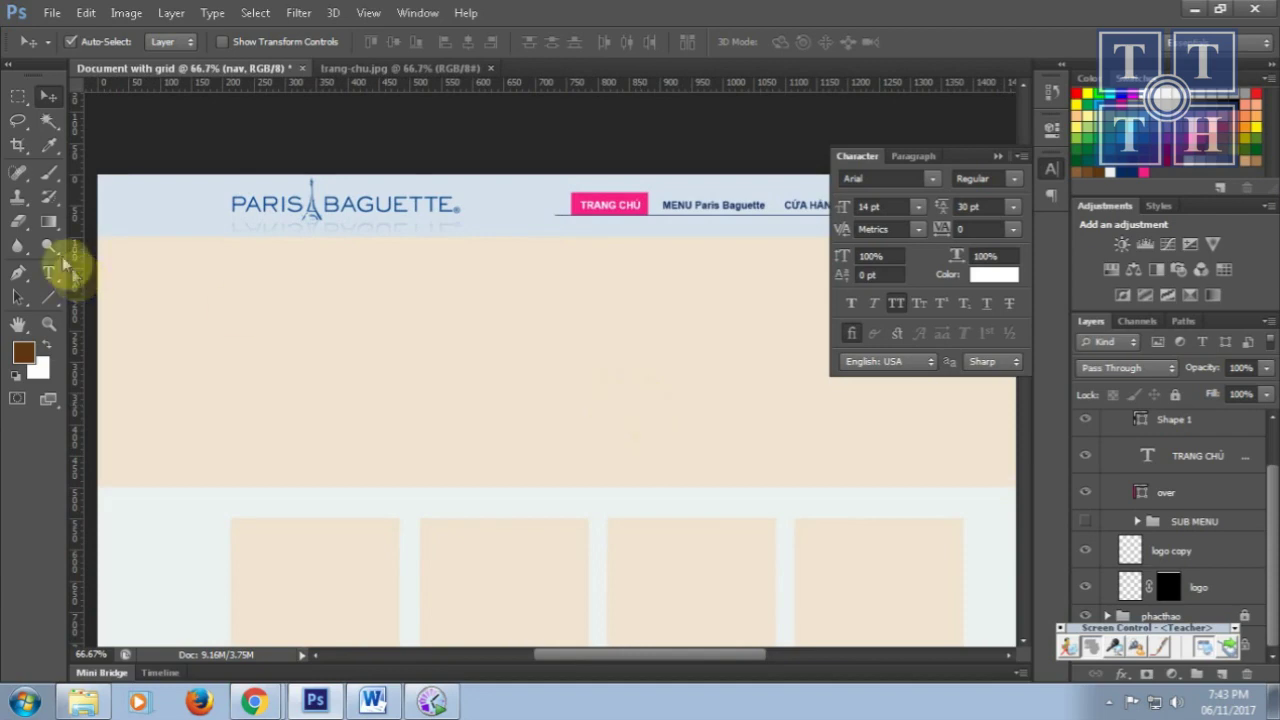
left_click_drag(45, 312, 114, 294)
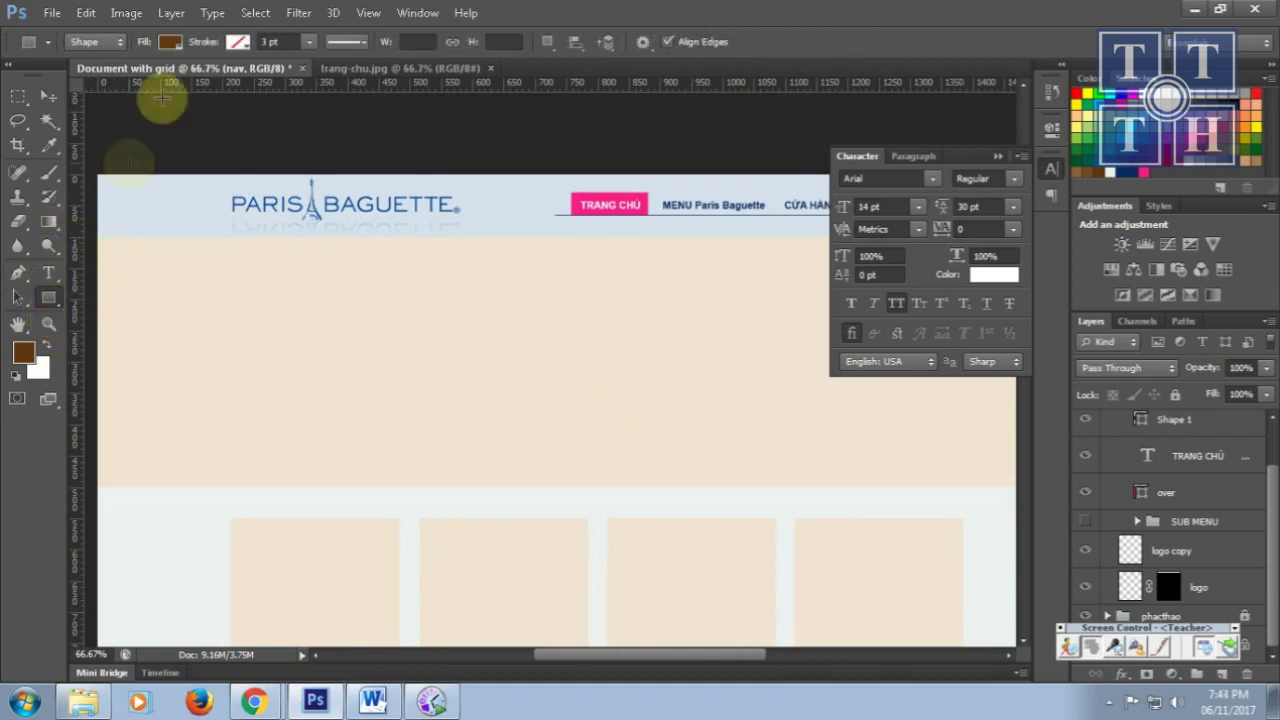
left_click(170, 41)
left_click(213, 220)
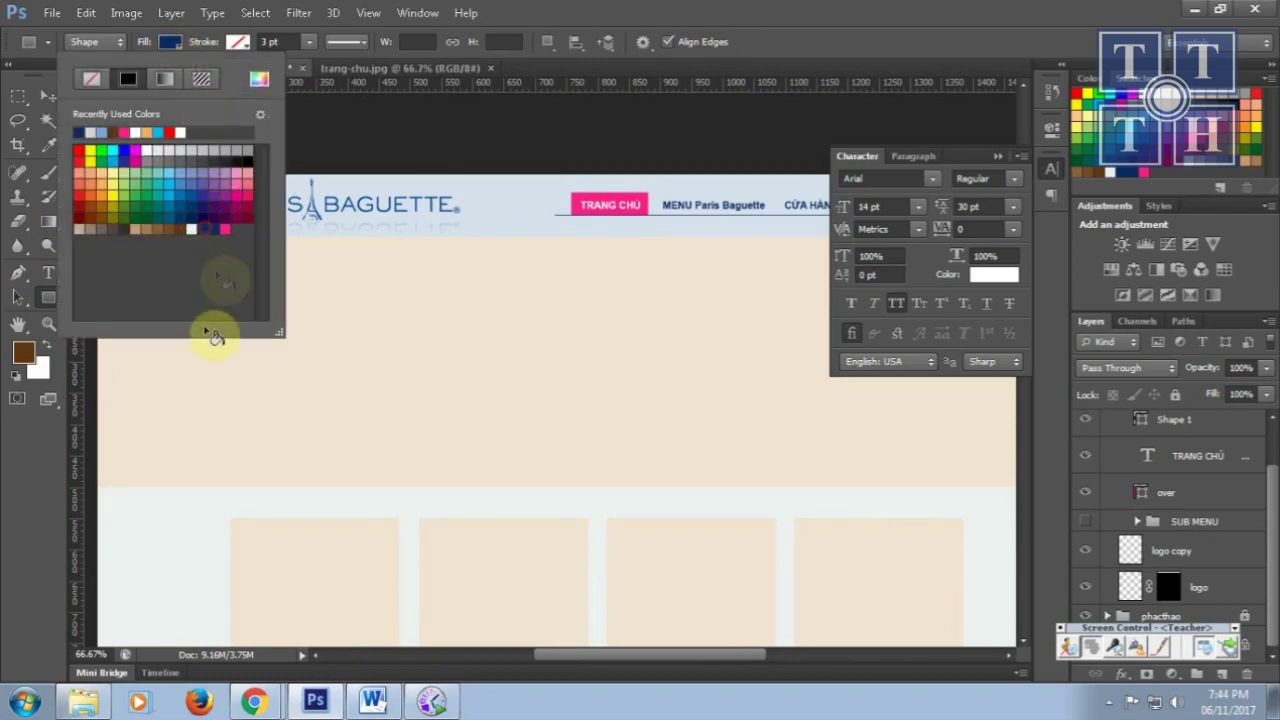
left_click_drag(96, 488, 930, 237)
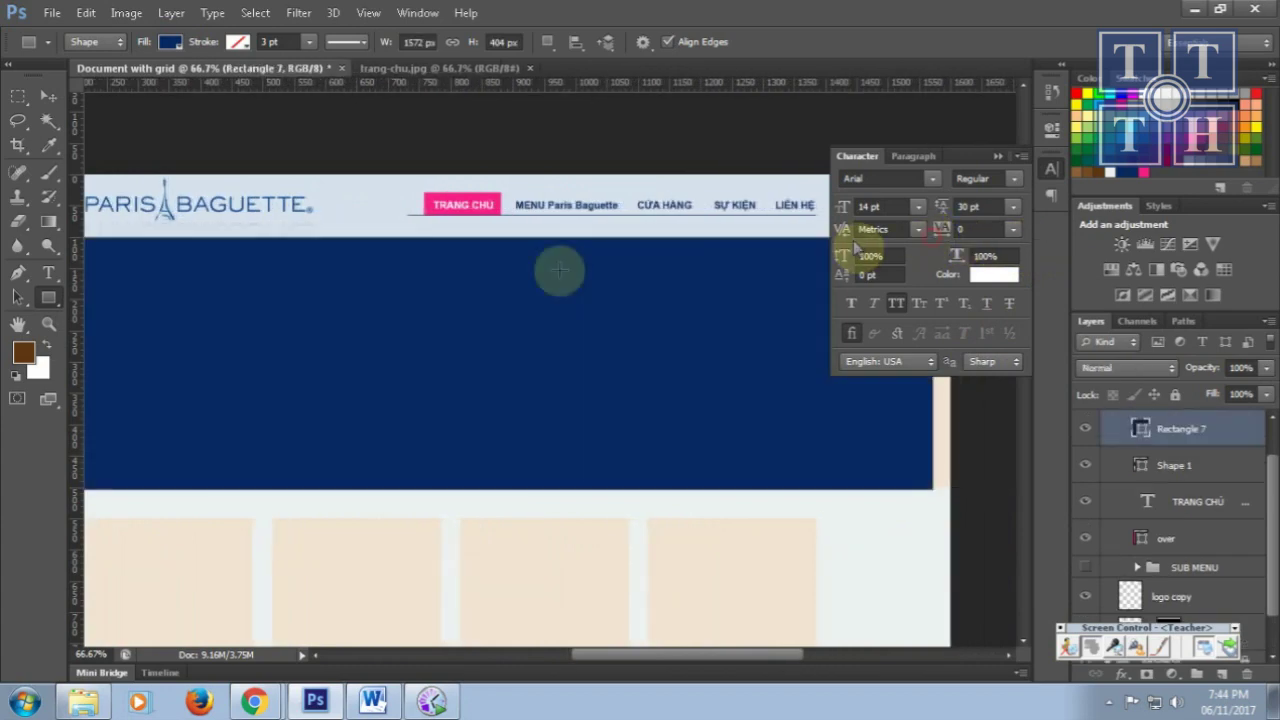
- Set the dark blue banner rectangle's width to 1600 px
left_click(416, 42)
type("1600")
key("Return")
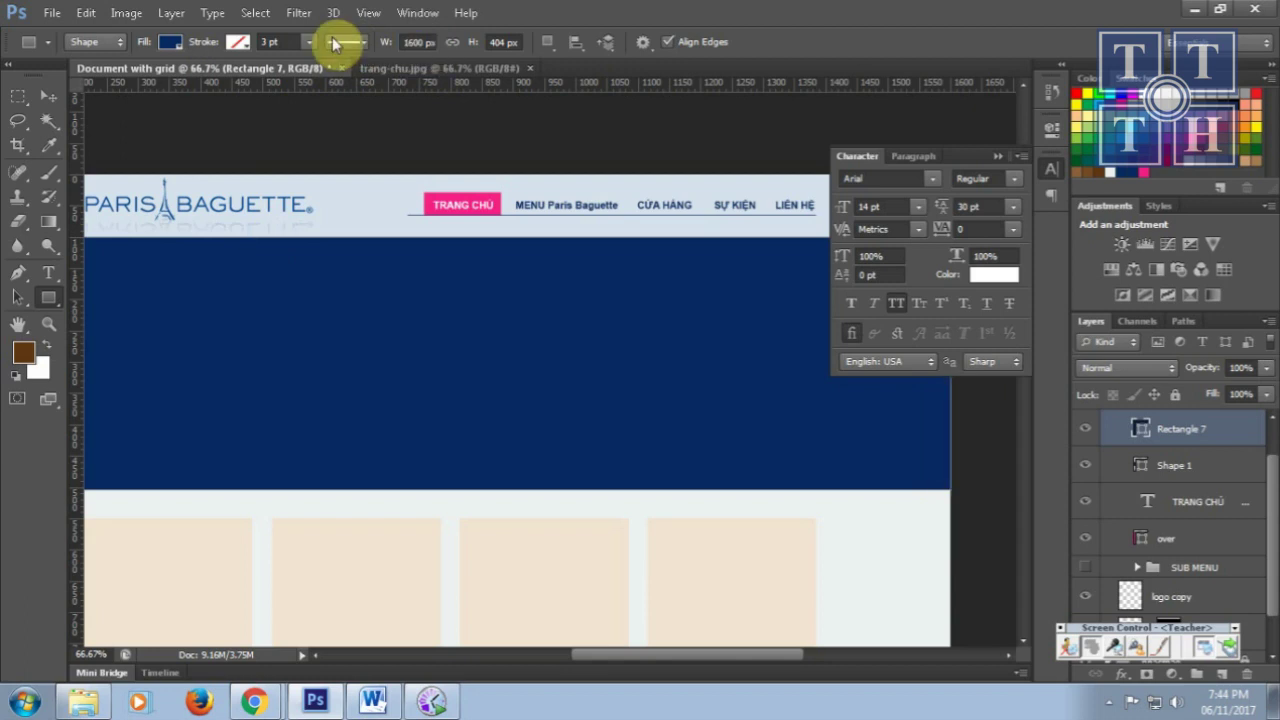
- Move the blue rectangle's layer out of the header group to the top of the layer stack and rename it bg_slider
left_click(48, 96)
left_click(360, 305)
left_click_drag(360, 305, 524, 301)
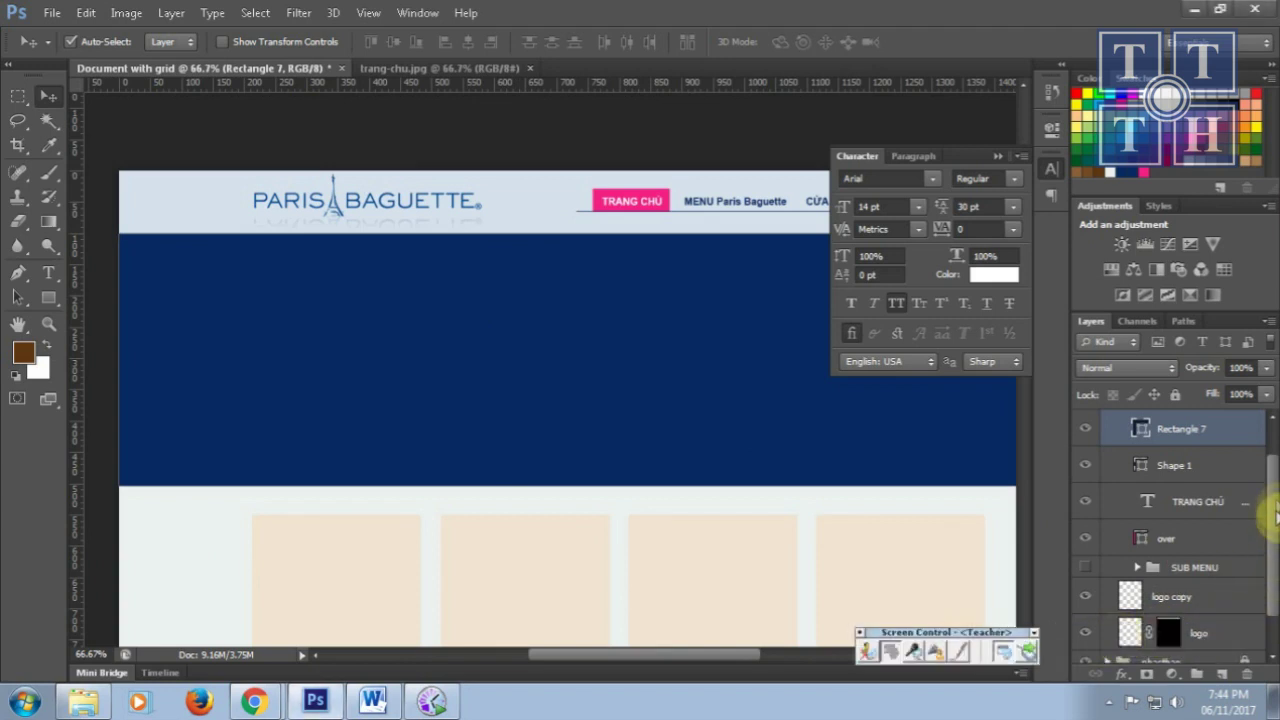
scroll(1262, 490, "up", 1)
left_click_drag(1218, 471, 1205, 411)
left_click(1107, 458)
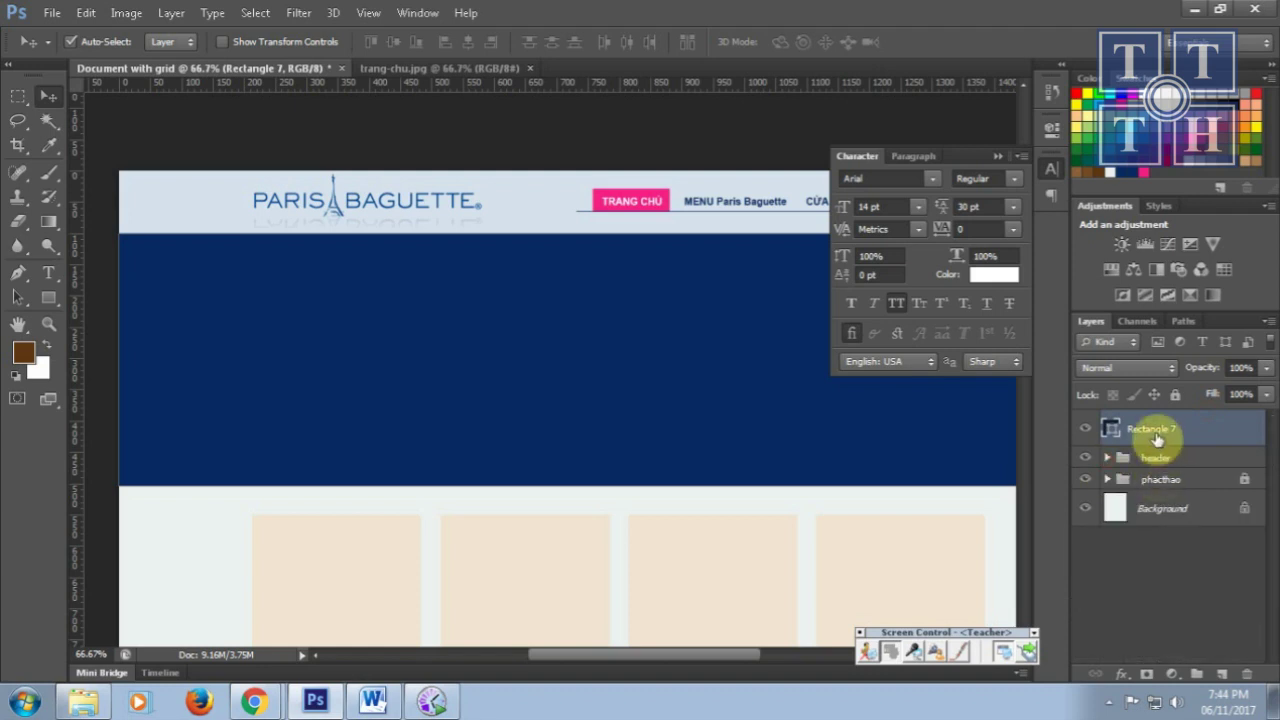
type("der")
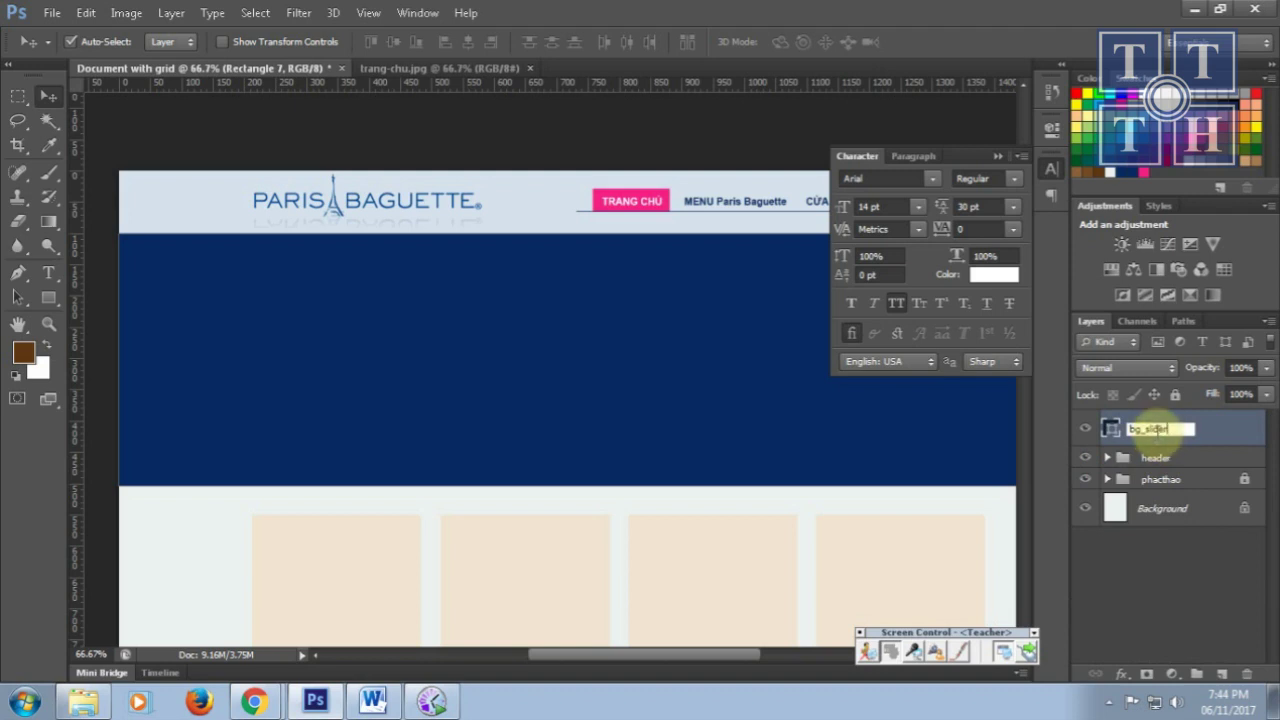
key("Return")
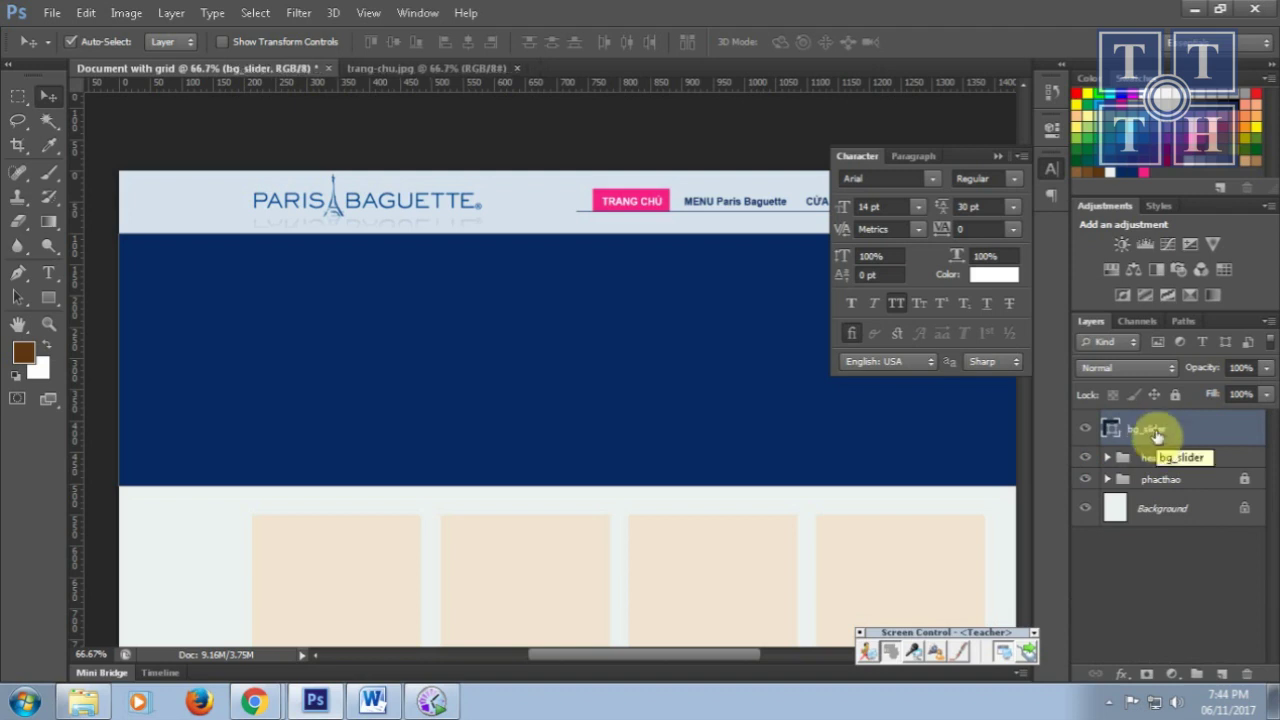
- Add an empty layer above bg_slider and show the layout guides with the Character panel collapsed
left_click(1221, 676)
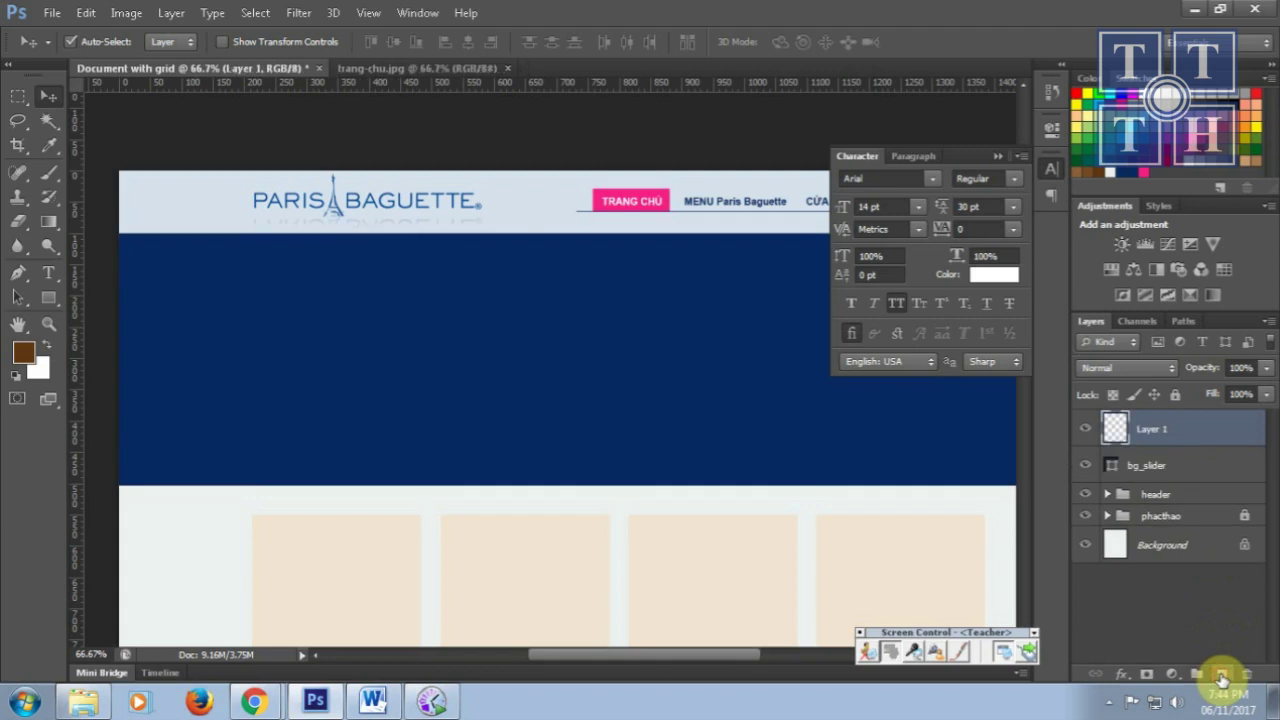
key("ctrl+semicolon")
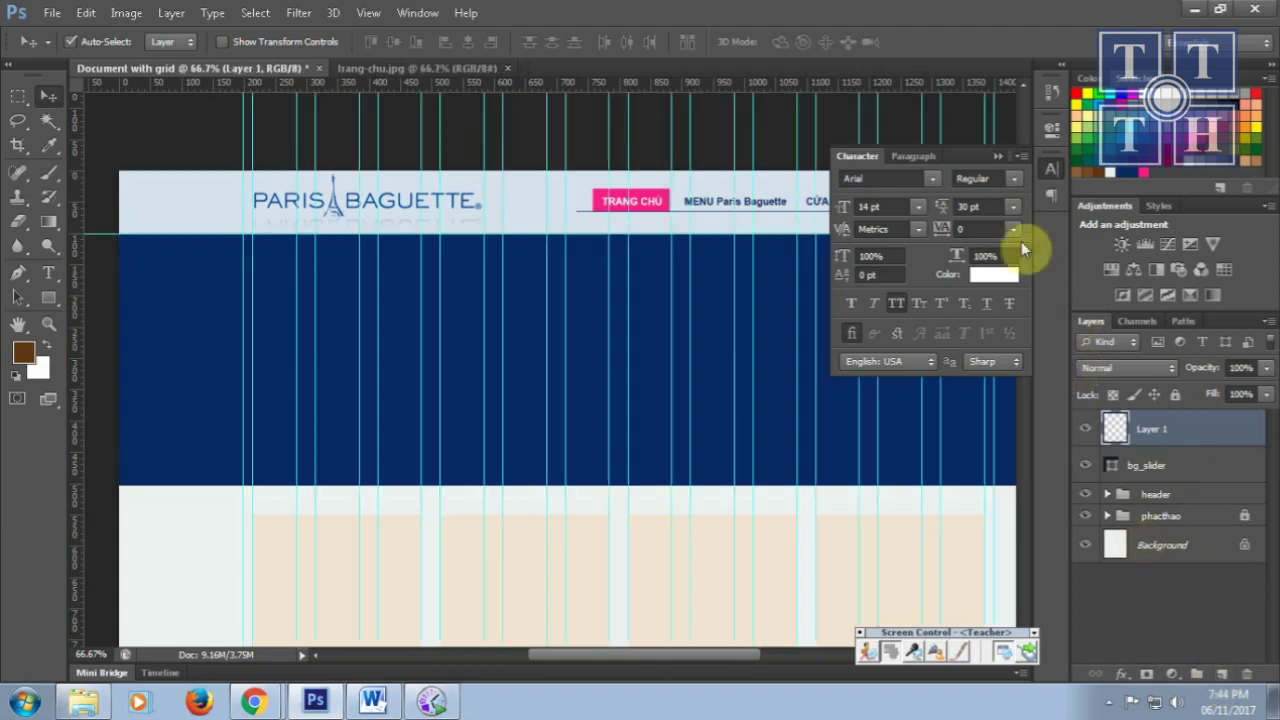
left_click(998, 157)
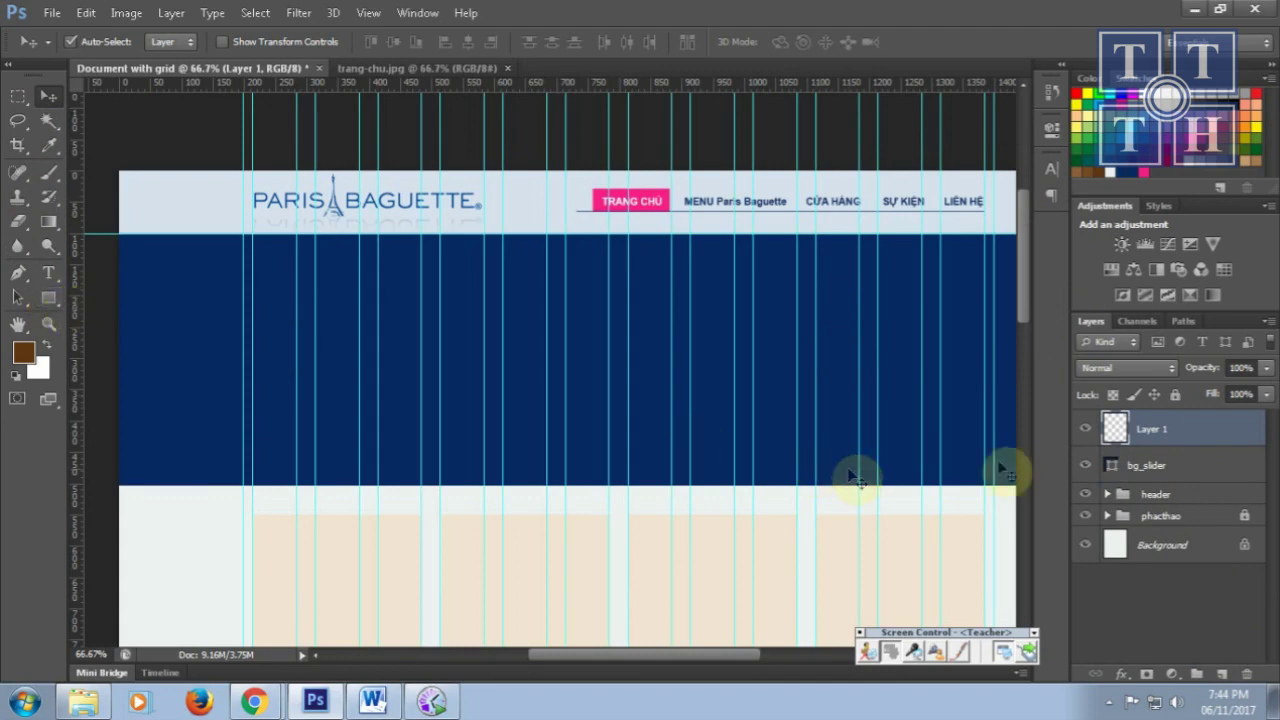
- Set the bg_slider rectangle's height to 400 px
left_click(1147, 465)
left_click(50, 302)
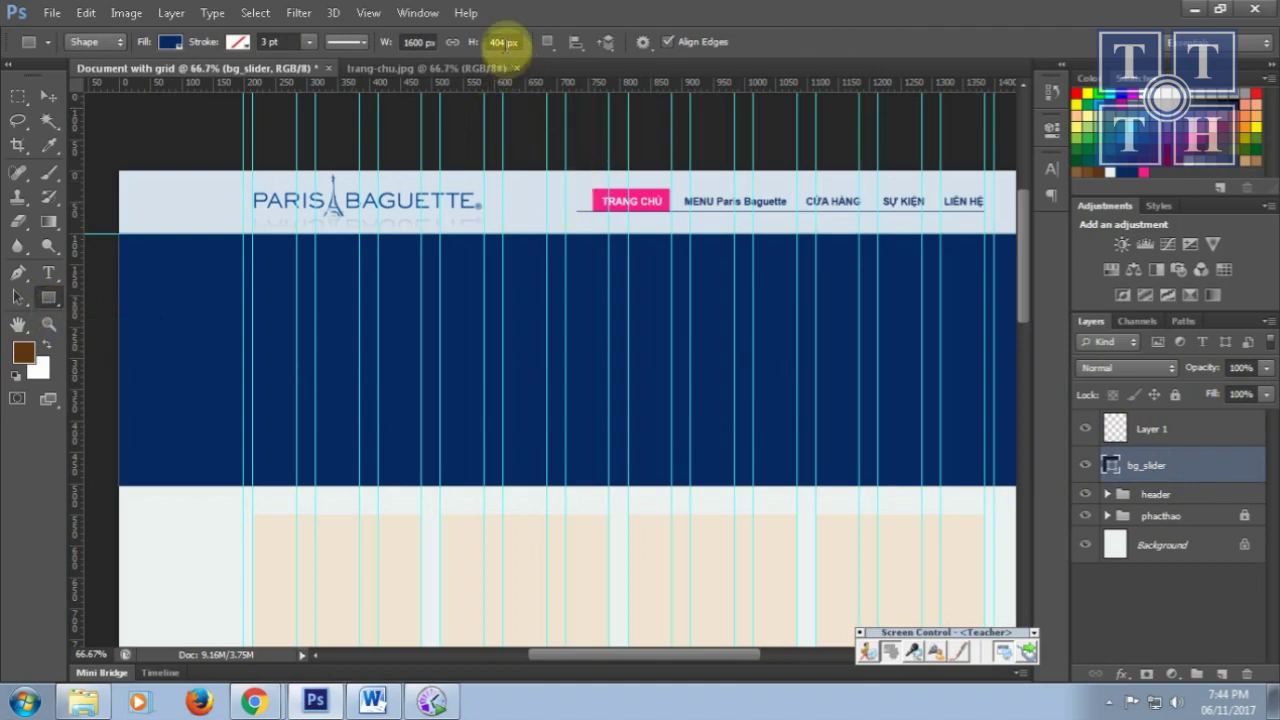
left_click(503, 42)
key("Return")
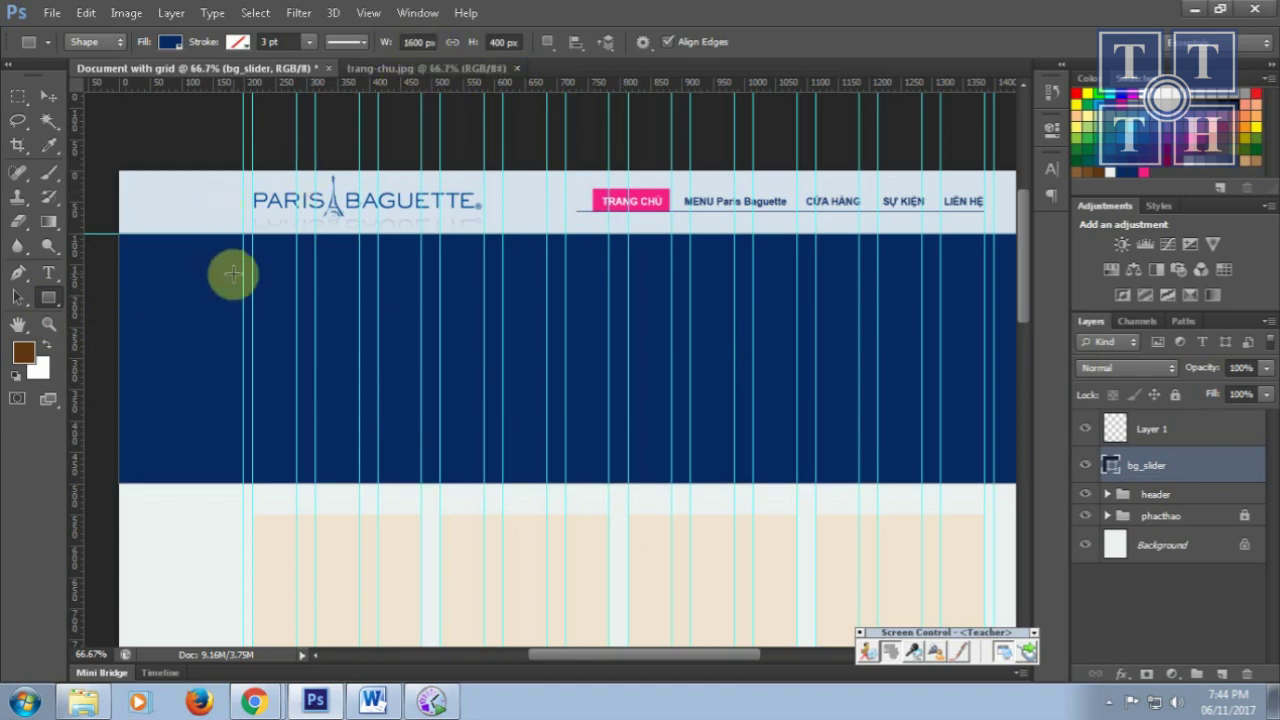
left_click(171, 46)
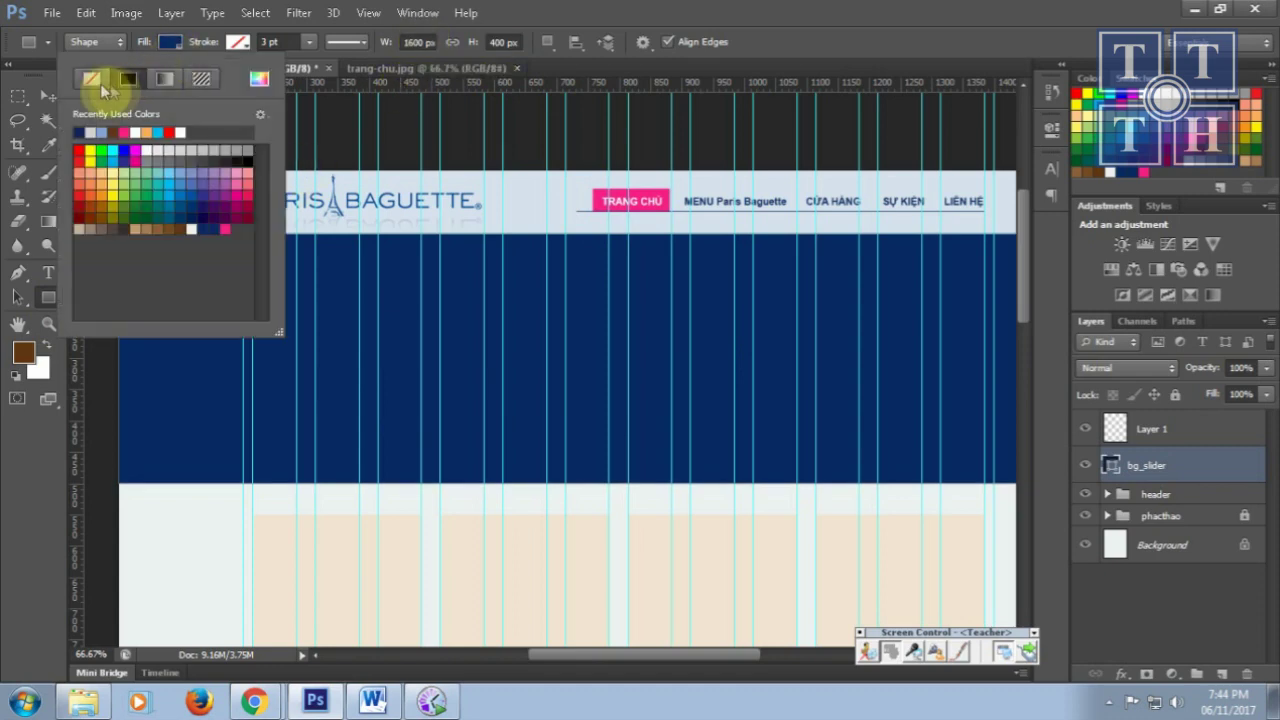
left_click(180, 132)
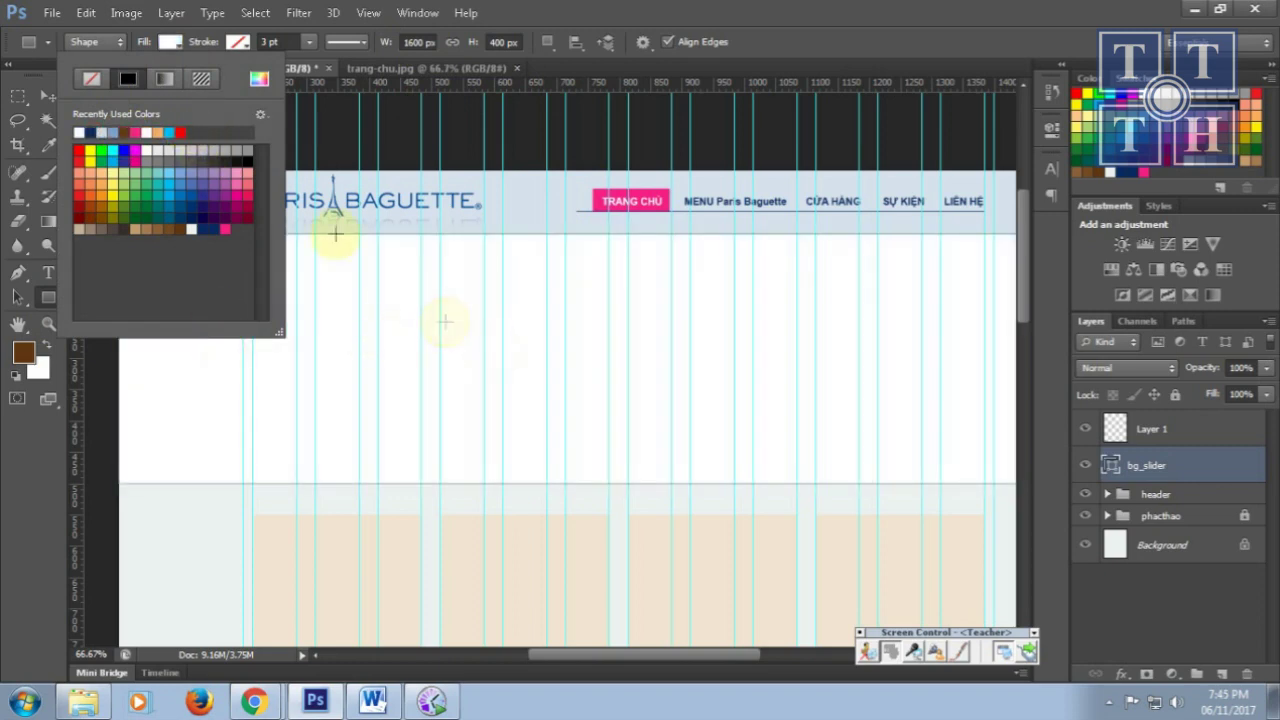
left_click(203, 221)
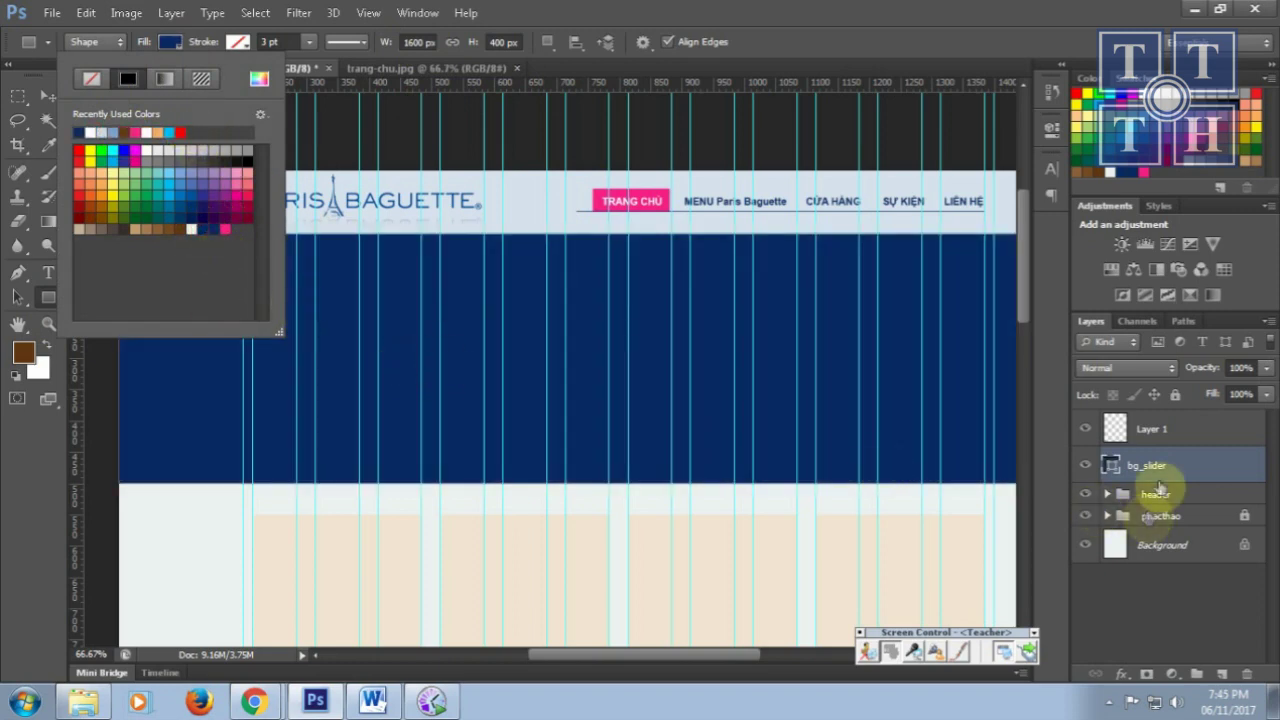
- Delete the empty Layer 1 and draw a rectangle about 1185 × 398 px over the blue banner between the content guides
left_click(1186, 432)
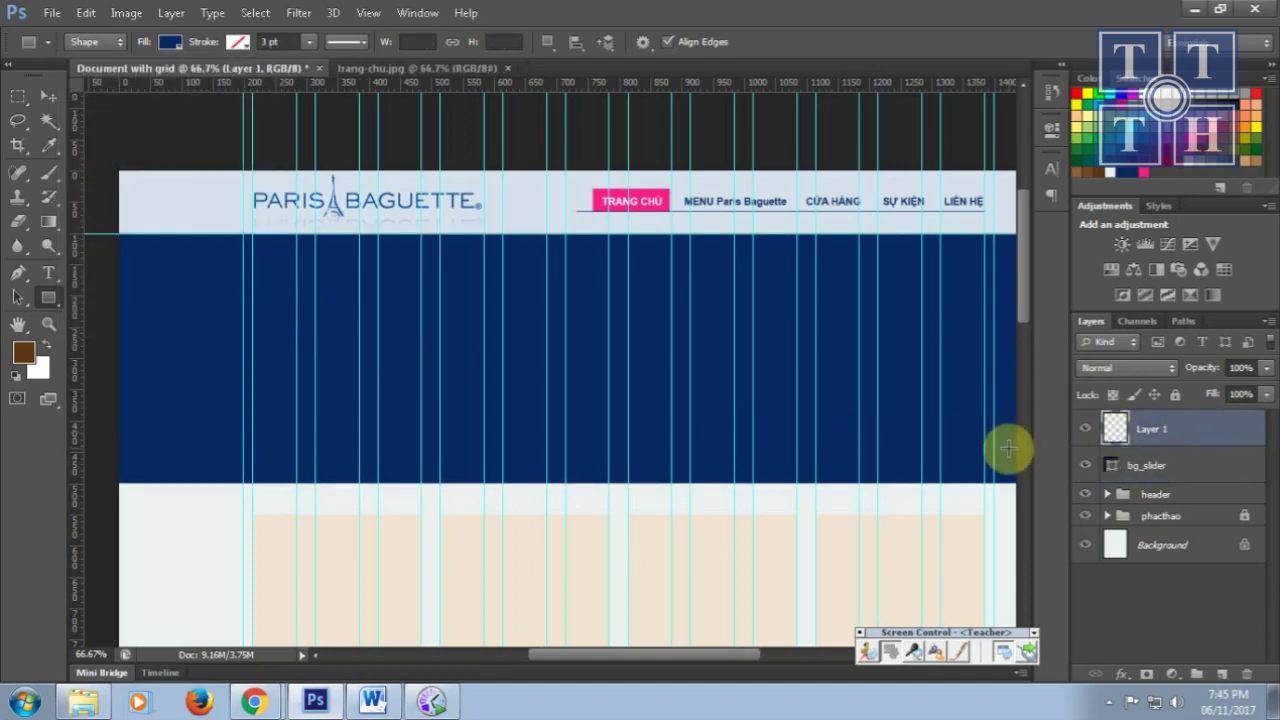
key("Delete")
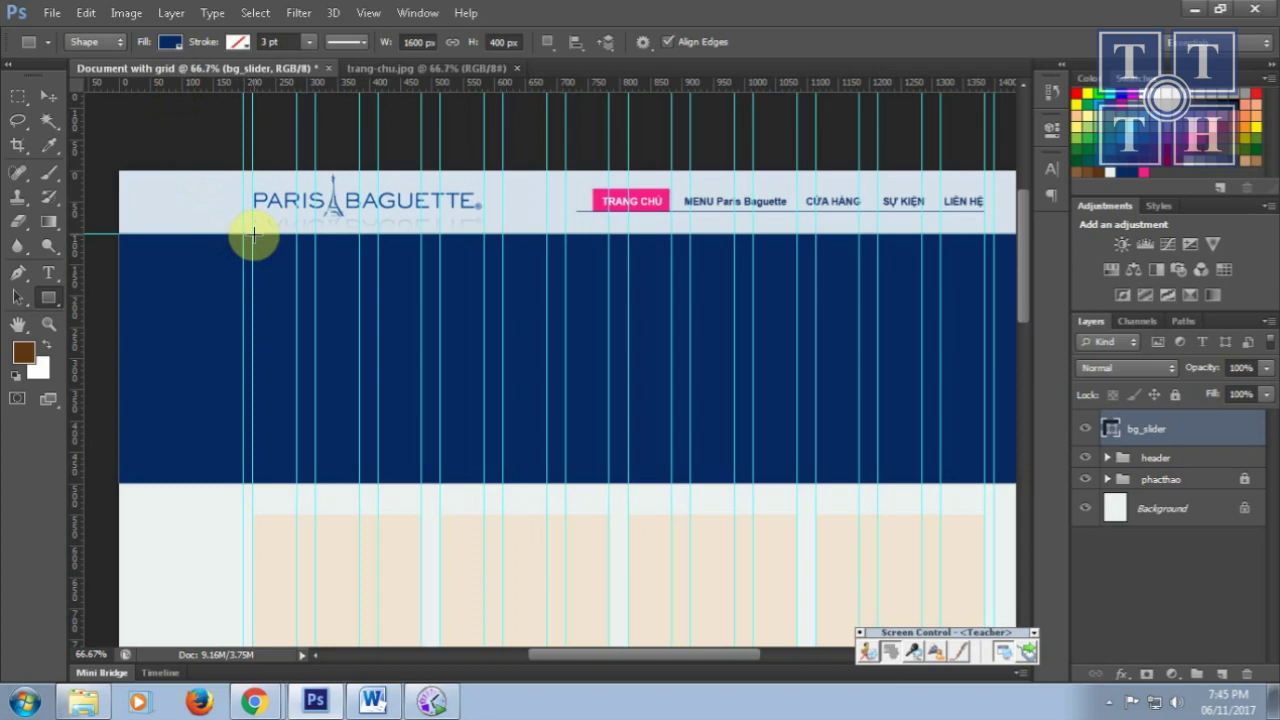
left_click_drag(253, 234, 993, 484)
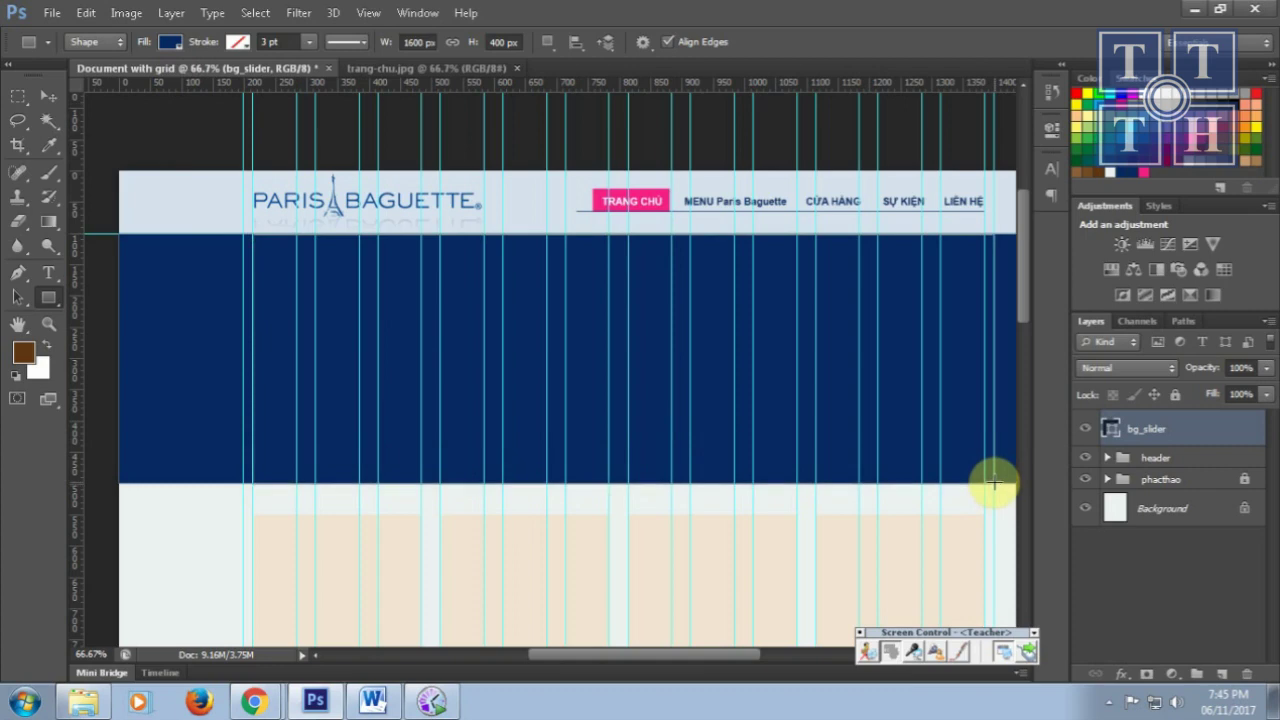
left_click_drag(993, 484, 993, 484)
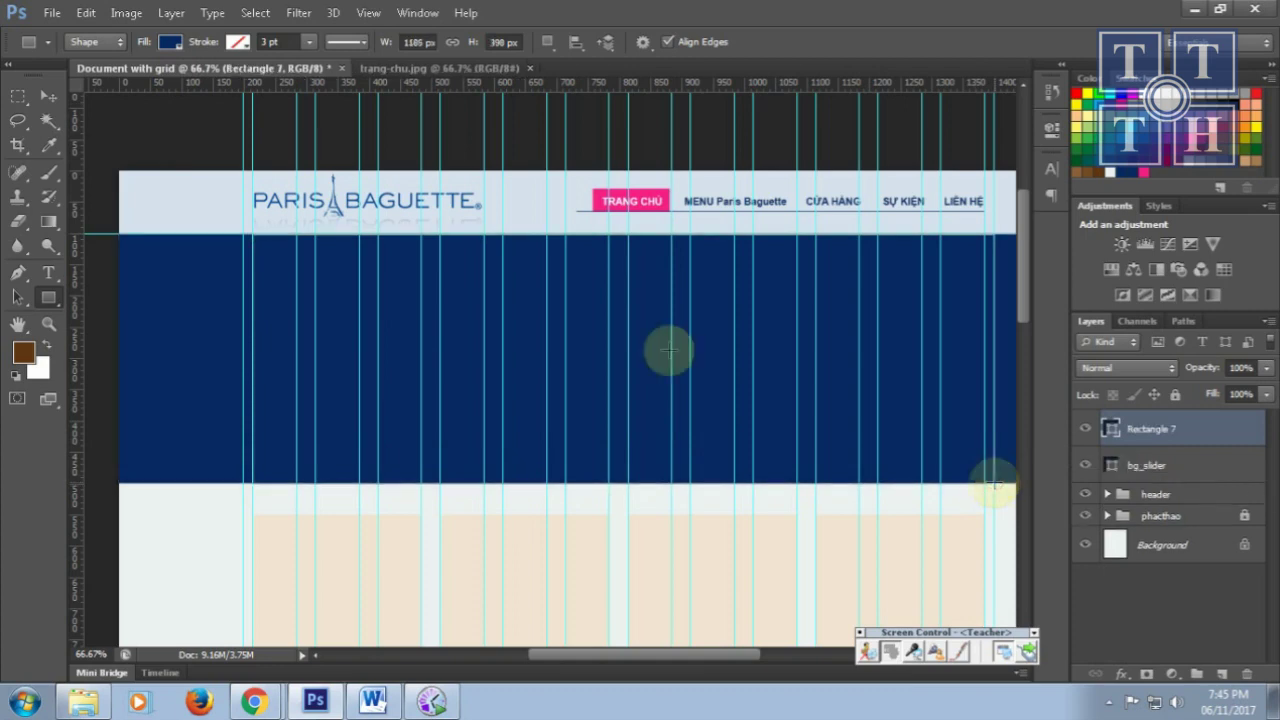
- Fill the new rectangle over the blue banner with white
left_click(171, 43)
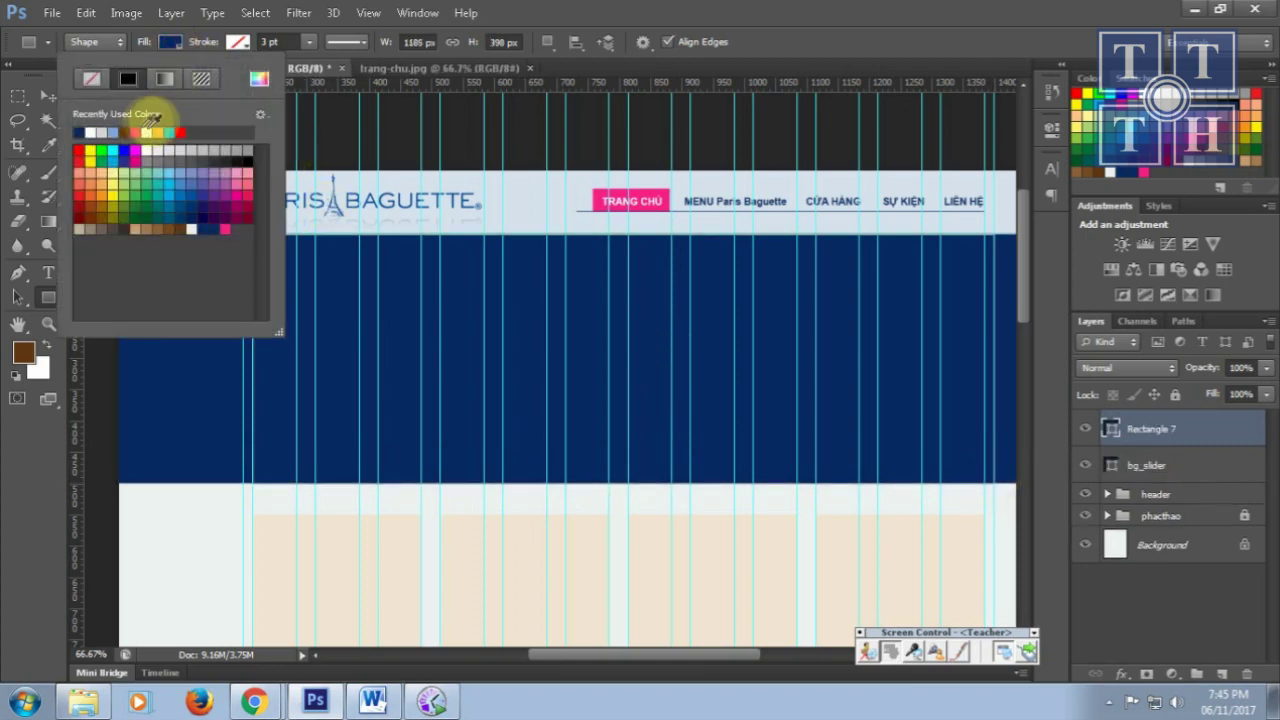
left_click(148, 130)
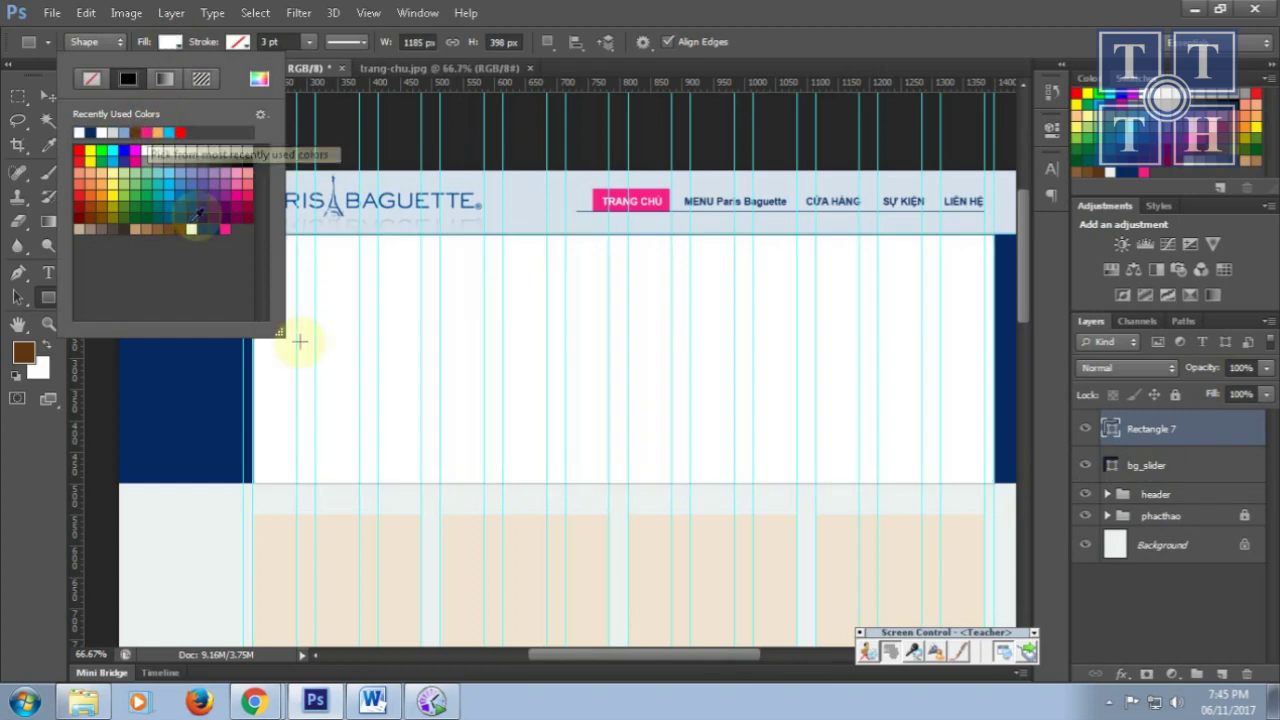
left_click(426, 371)
left_click(578, 287)
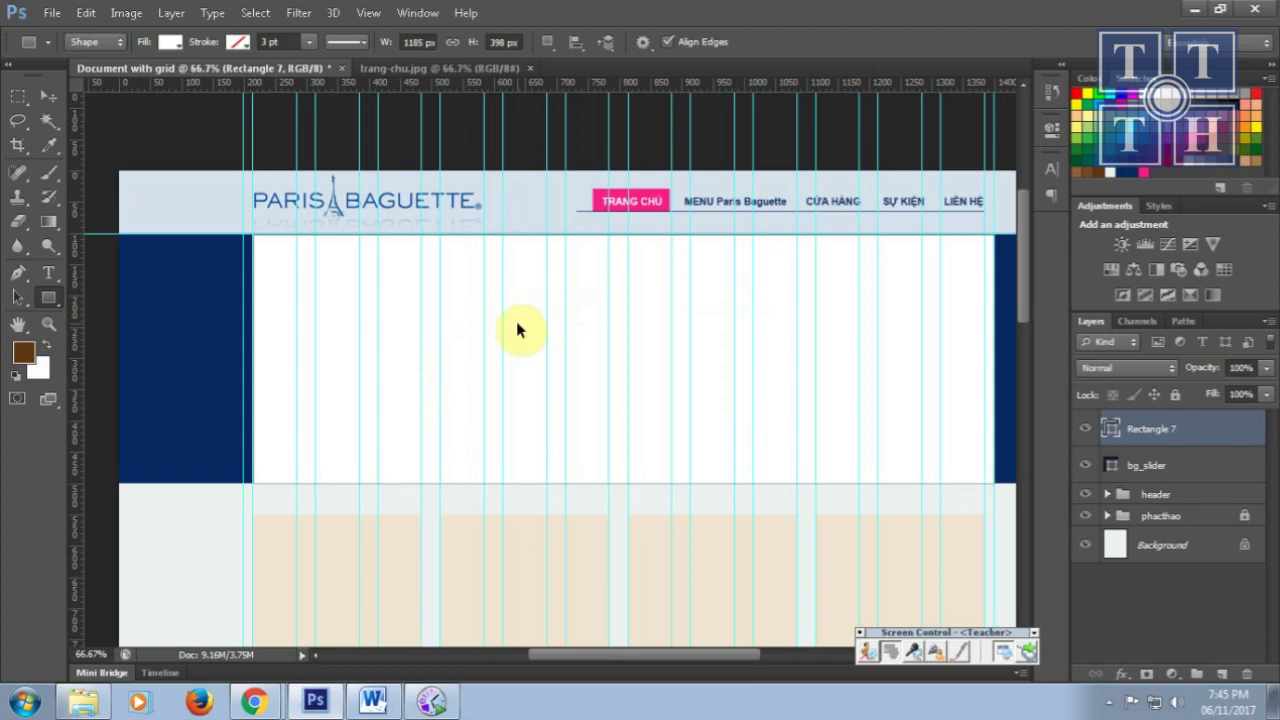
- Stretch the white rectangle's left edge out to the outermost guide, making it 1200 px wide
key("ctrl+t")
left_click_drag(249, 358, 240, 359)
key("Return")
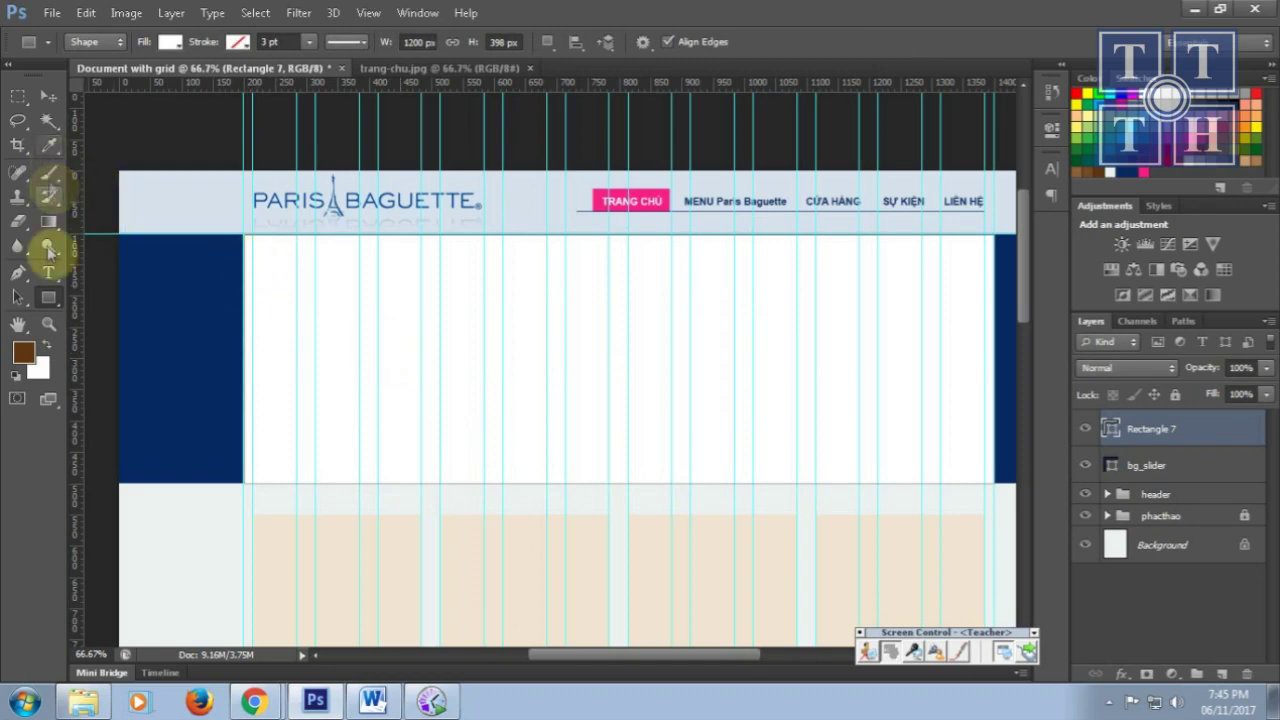
- Make a rectangular marquee selection inside the white rectangle, leaving a narrow margin on all sides along the inner content guides
left_click(18, 97)
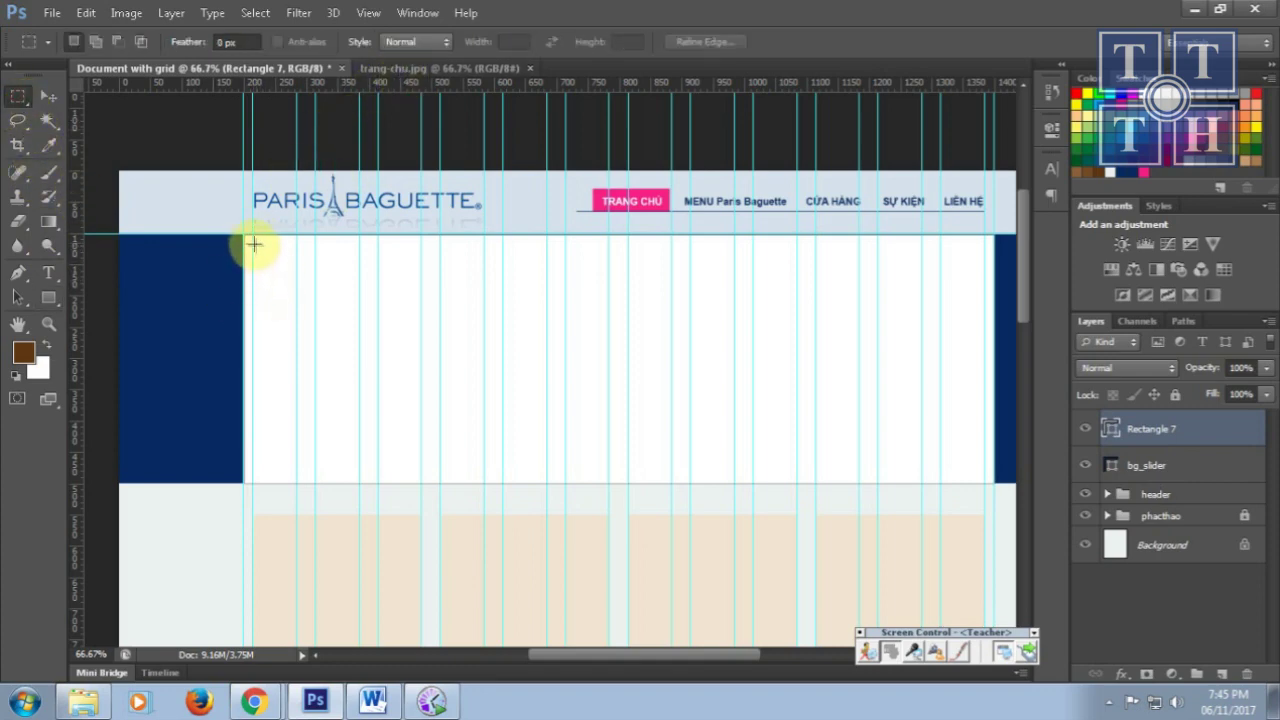
left_click_drag(726, 432, 977, 466)
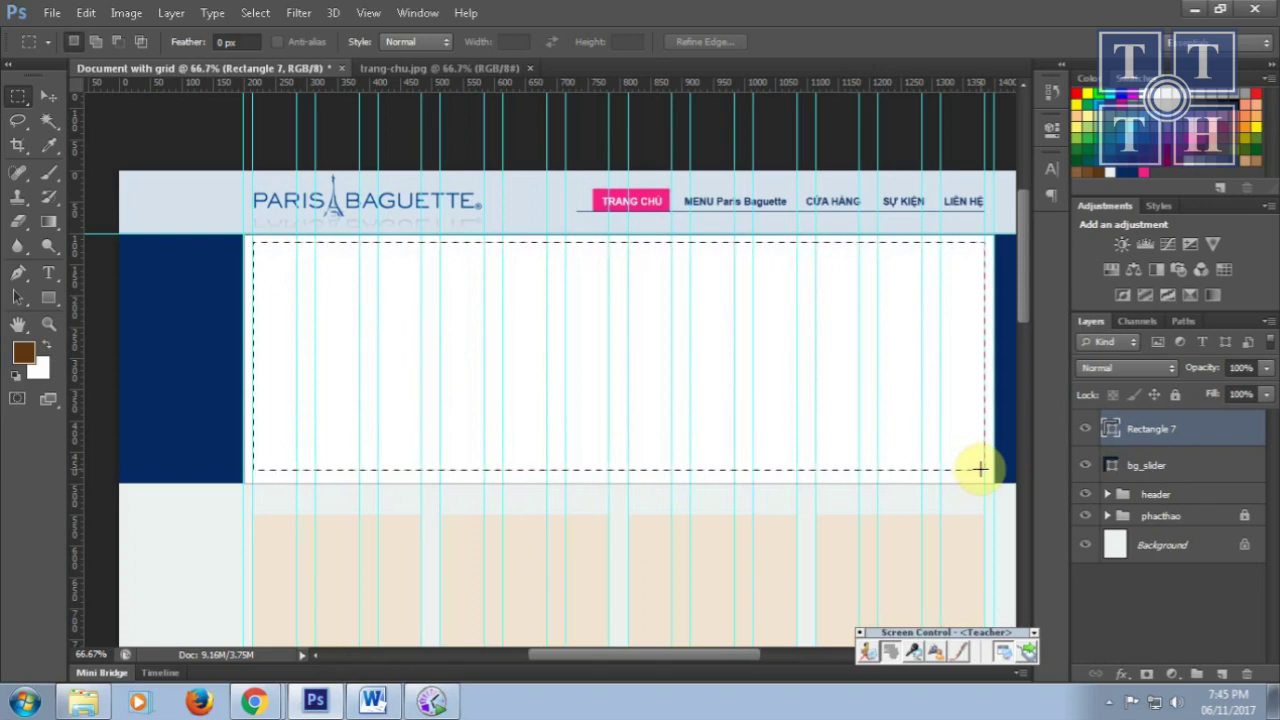
left_click_drag(980, 468, 980, 468)
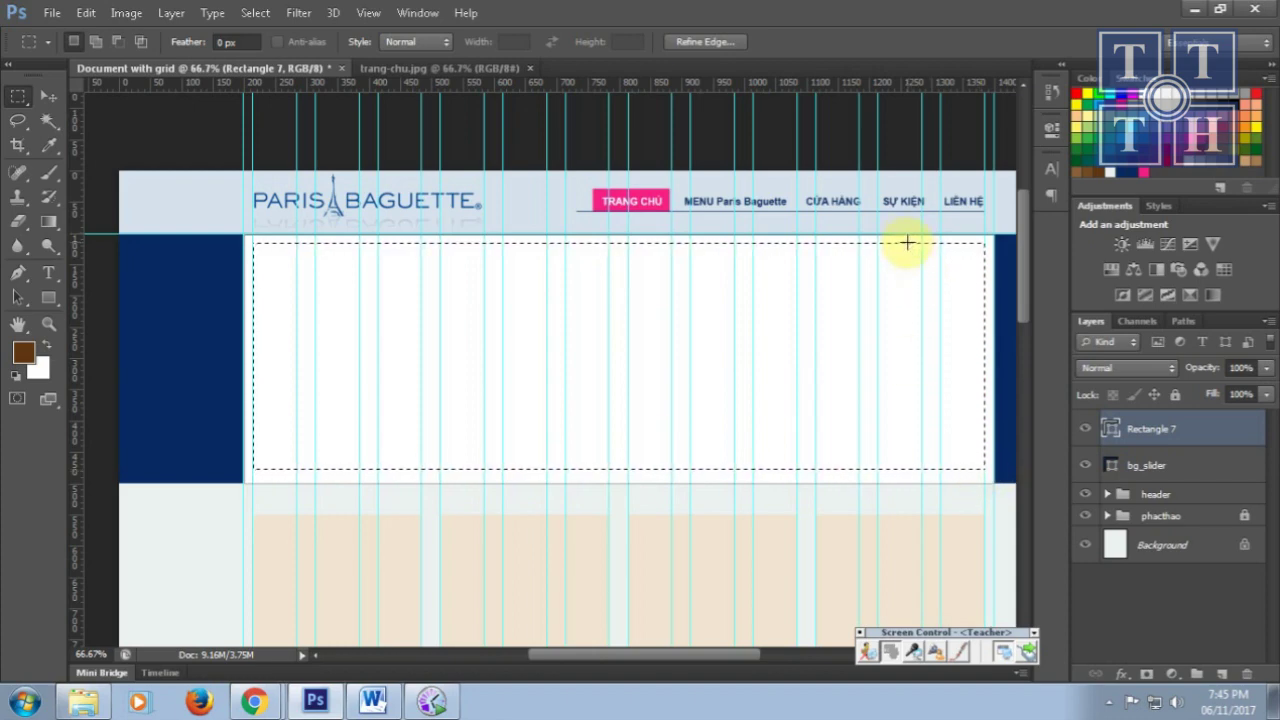
- Clear the selection and create a 1170 × 370 px rectangle inside the white frame, aligned to the inner content guides
left_click(1195, 466)
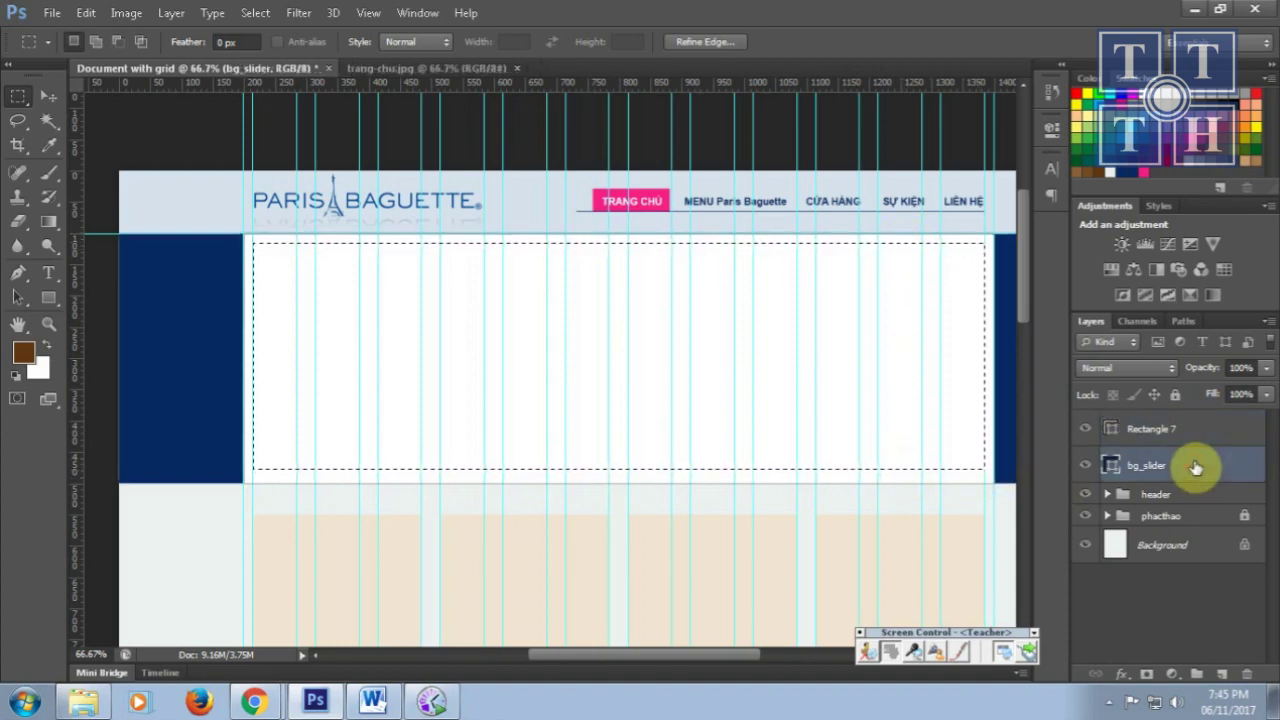
key("ctrl+d")
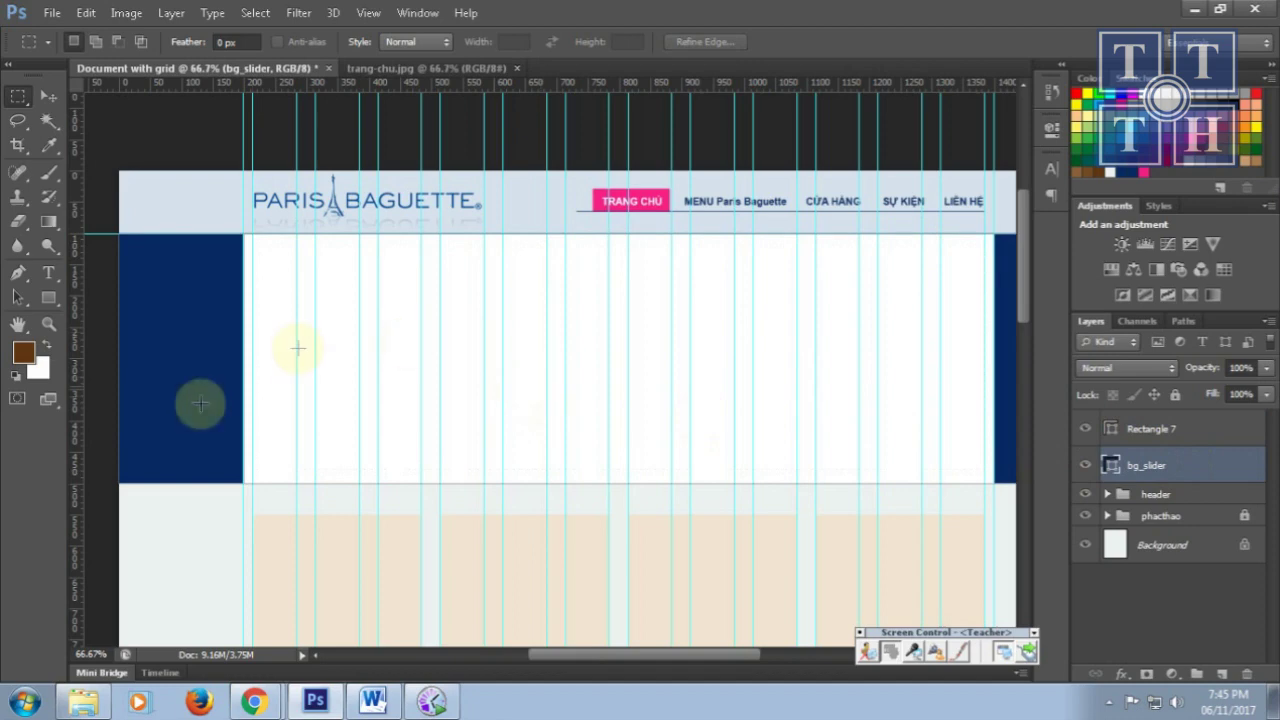
left_click(47, 300)
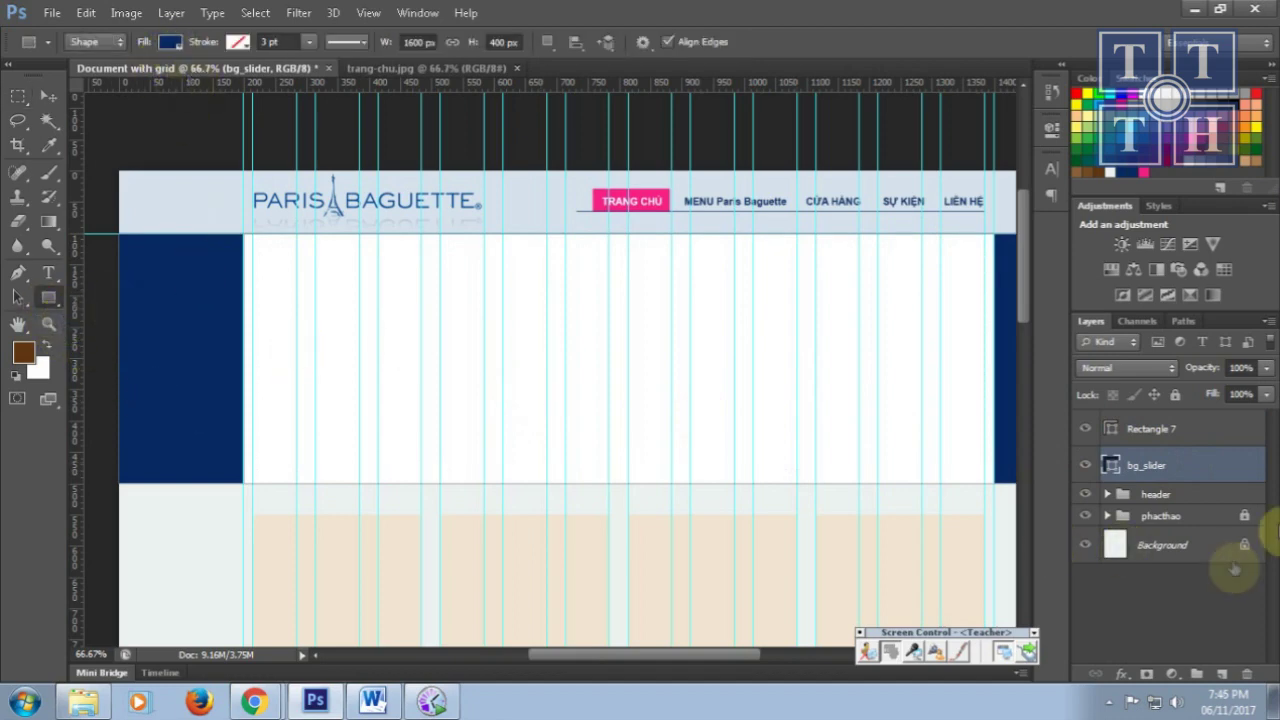
left_click(250, 247)
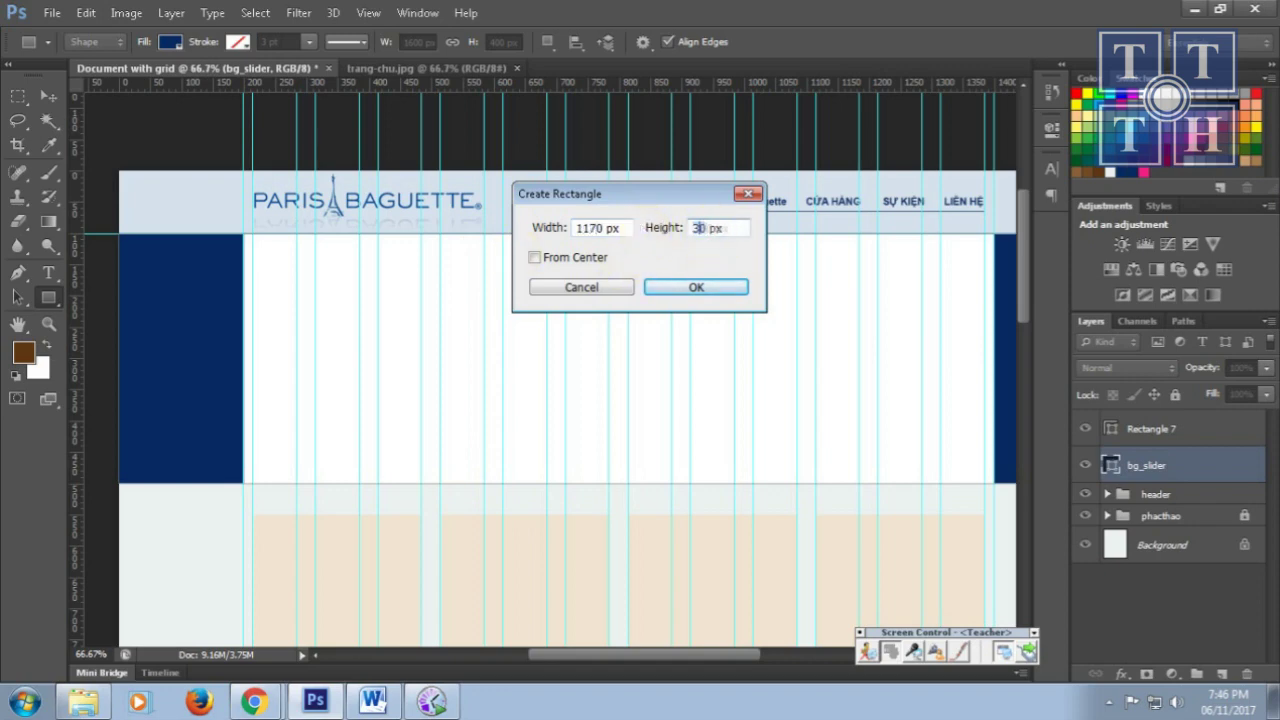
left_click(697, 289)
- Fill the new inner rectangle with medium blue and place its layer above the white rectangle, Rectangle 7
left_click(171, 41)
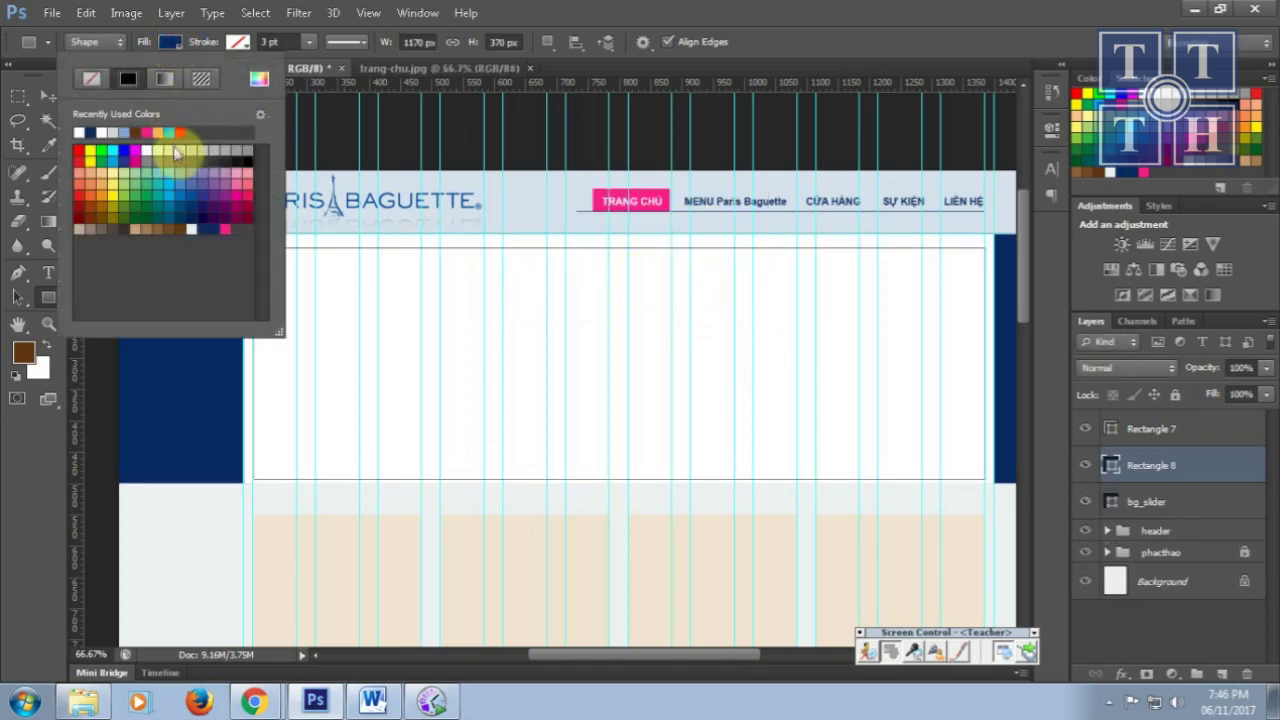
left_click(112, 150)
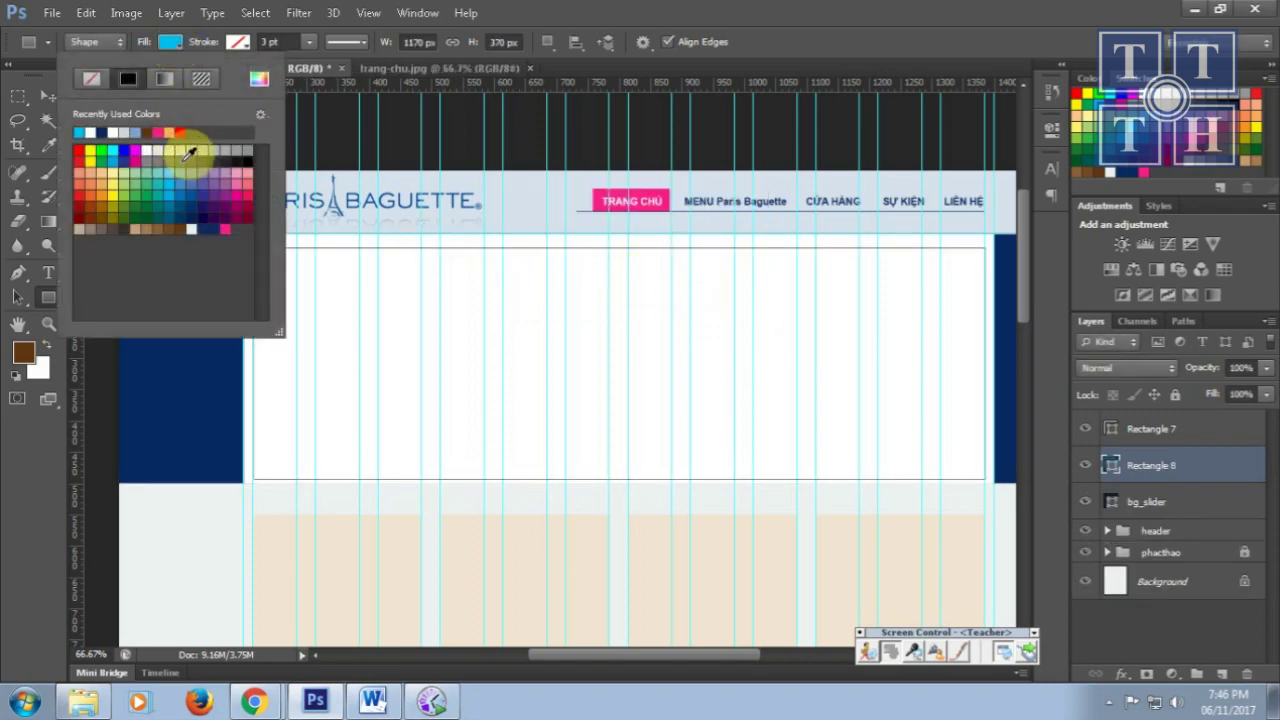
left_click(186, 183)
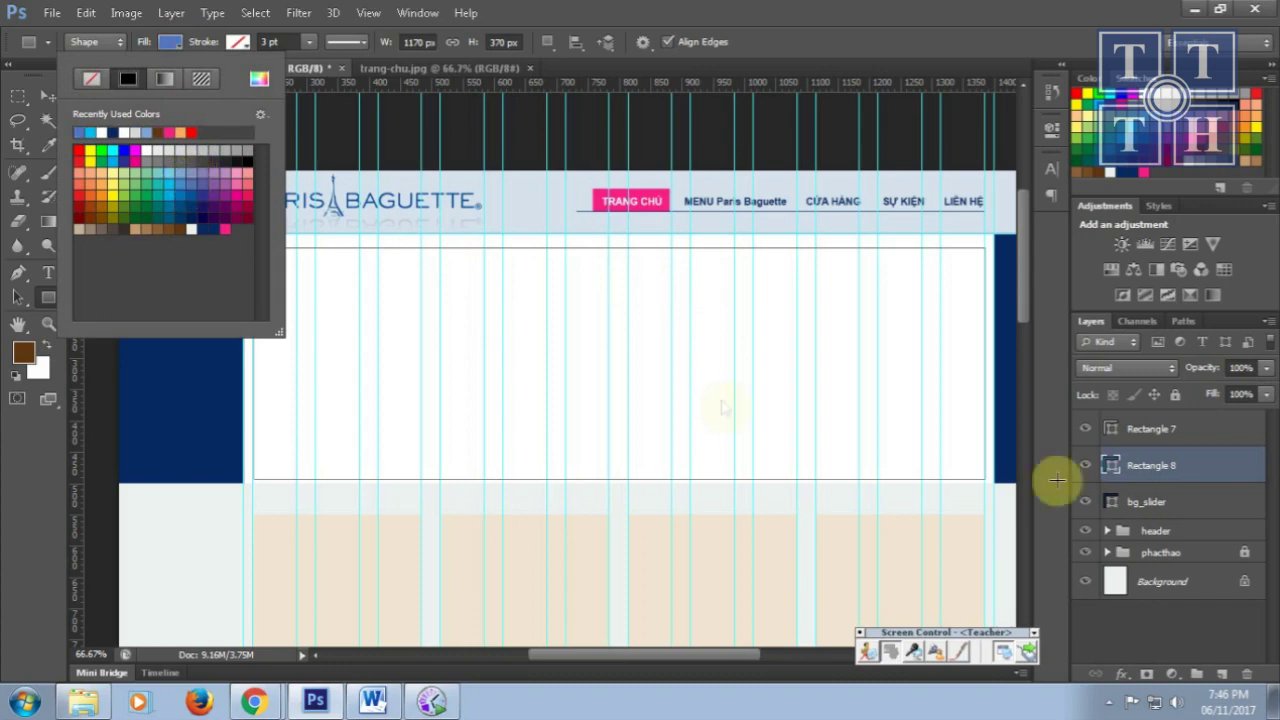
left_click_drag(1177, 472, 1171, 425)
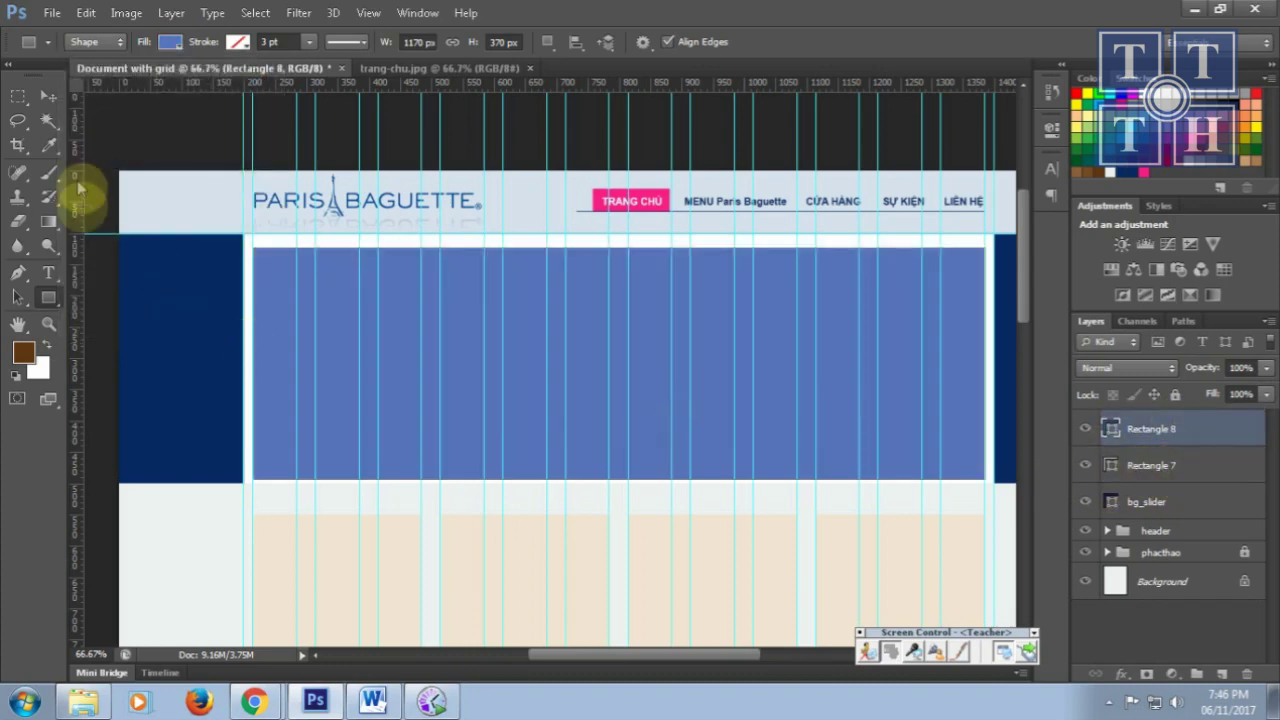
- Nudge the medium blue rectangle up until its top margin inside the white frame matches the side margins
left_click(50, 103)
key("Up")
key("Up")
key("Up")
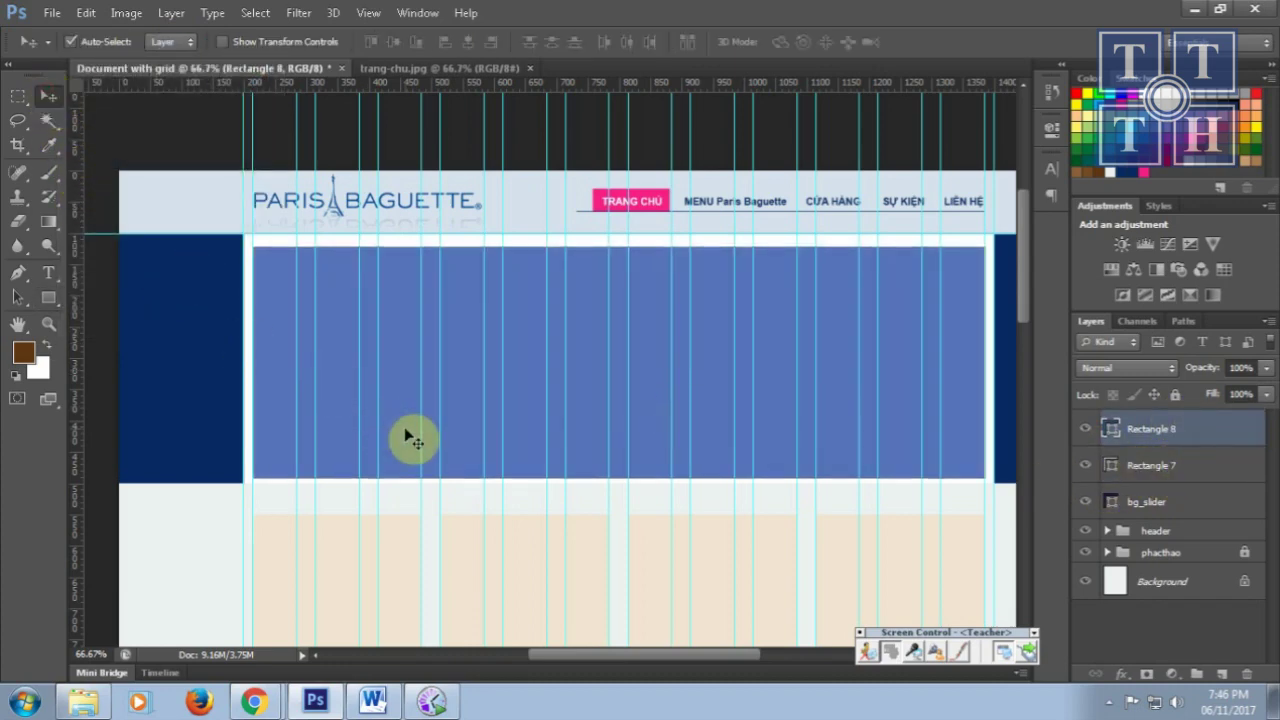
key("Up")
key("Up")
key("Up")
key("Up")
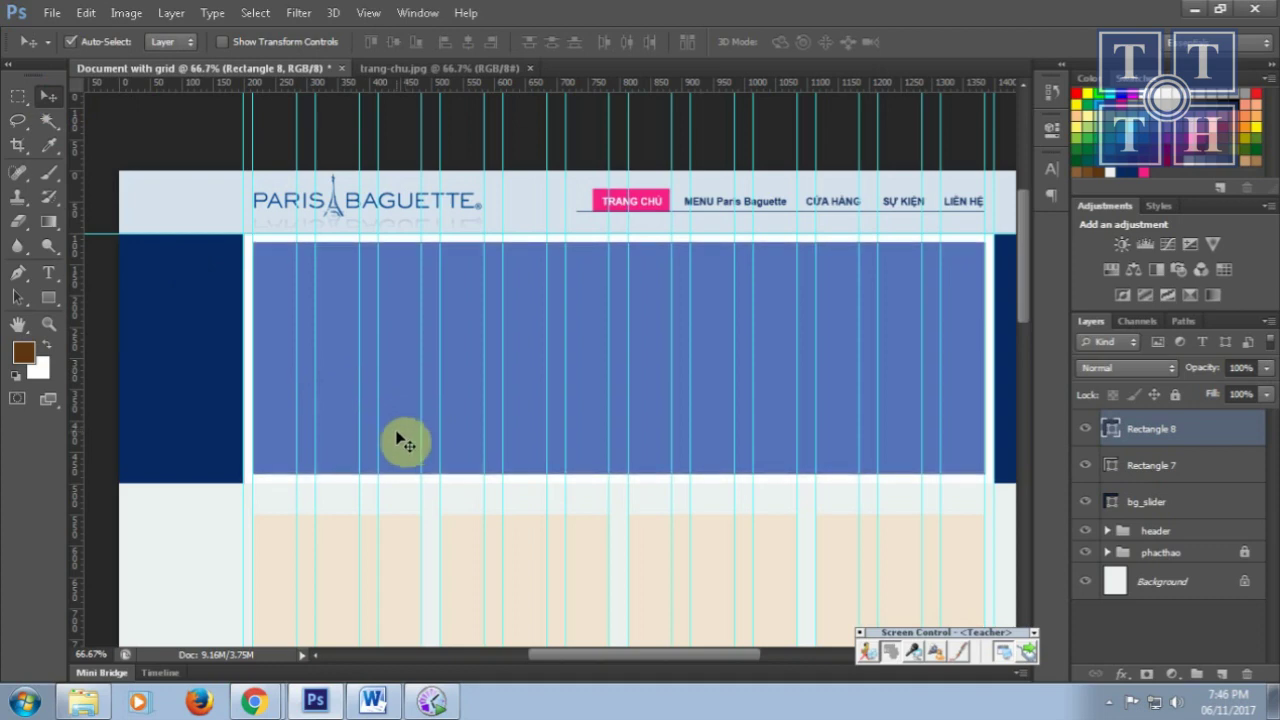
- Increase the dark blue bg_slider rectangle's height to about 420 px without linking its width
left_click(1192, 506)
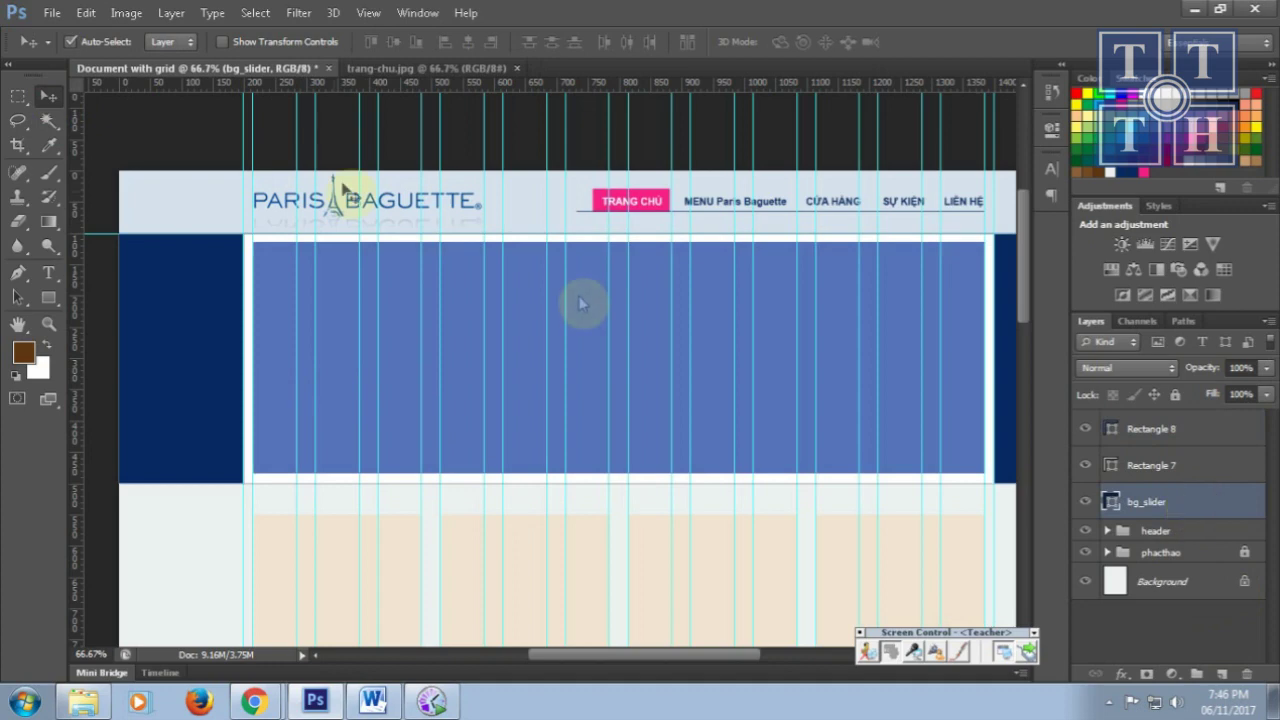
left_click(49, 299)
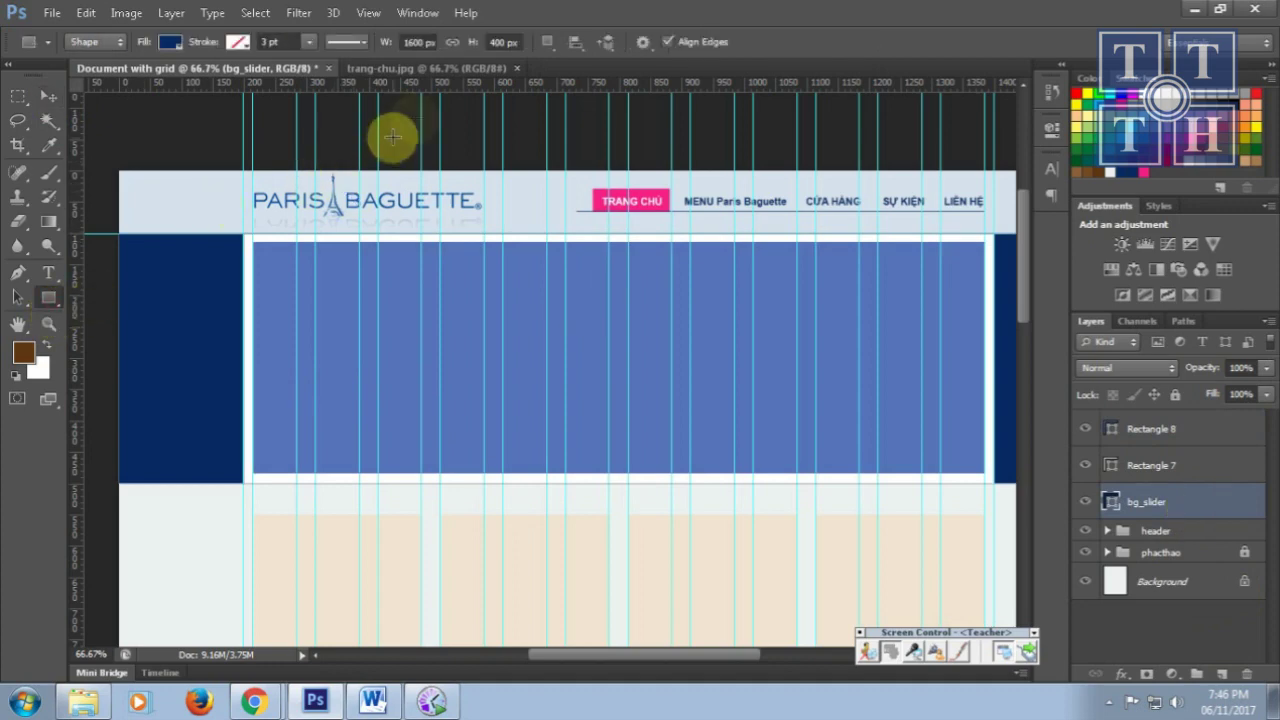
left_click(503, 42)
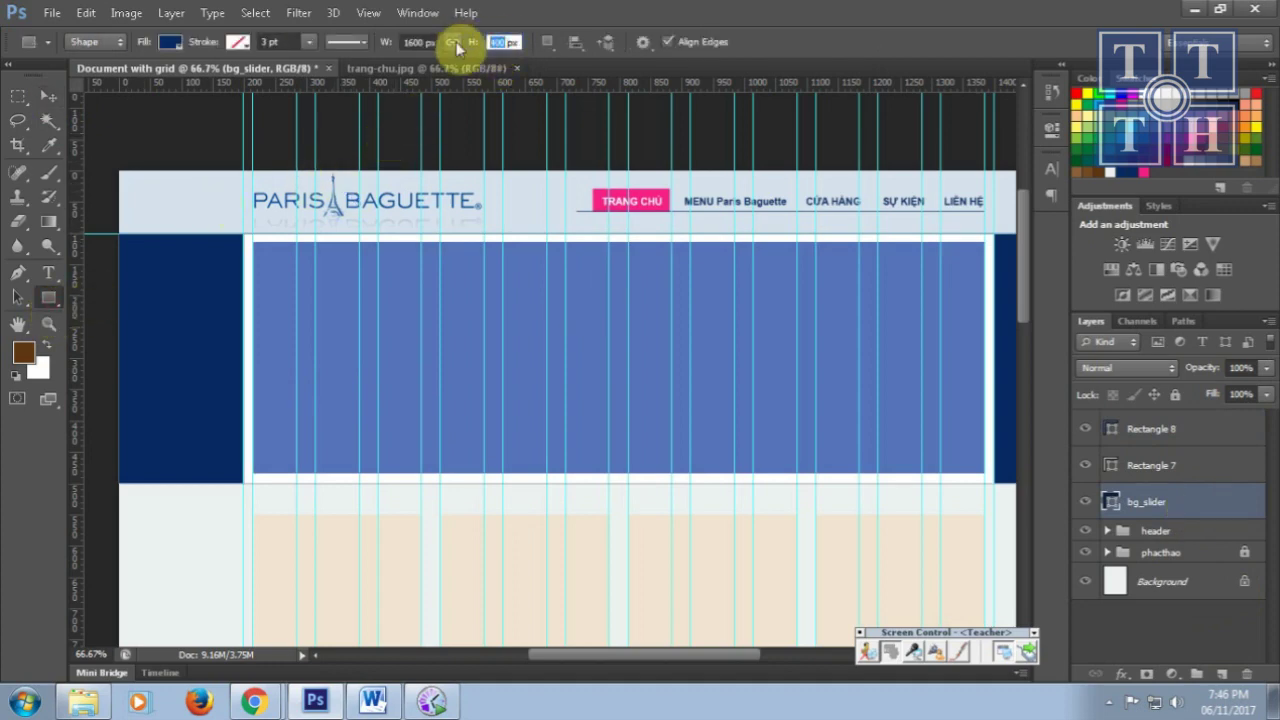
left_click(454, 43)
- Move Rectangle 7 and Rectangle 8 down together about 10 px, leaving equal dark blue margins above and below the white frame
left_click(1205, 466)
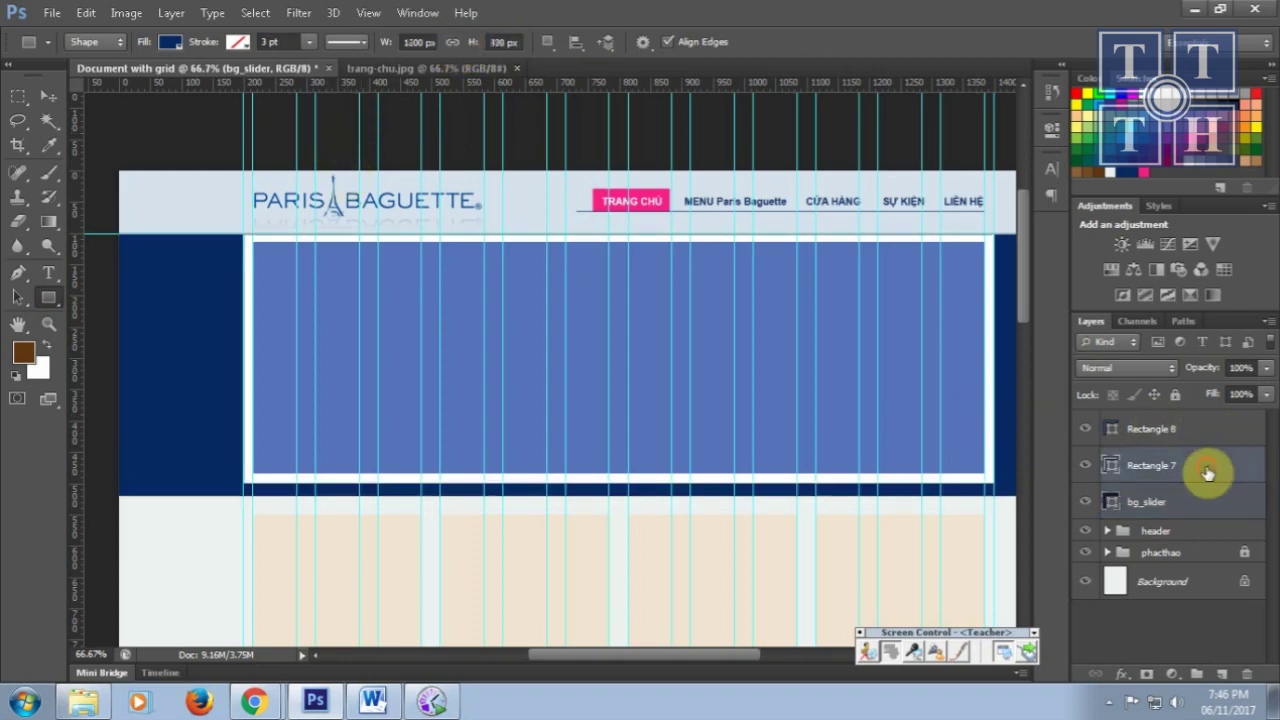
left_click(1150, 429, "shift")
key("v")
key("Down")
key("Down")
key("Down")
key("Down")
key("Down")
key("Down")
key("Down")
key("Down")
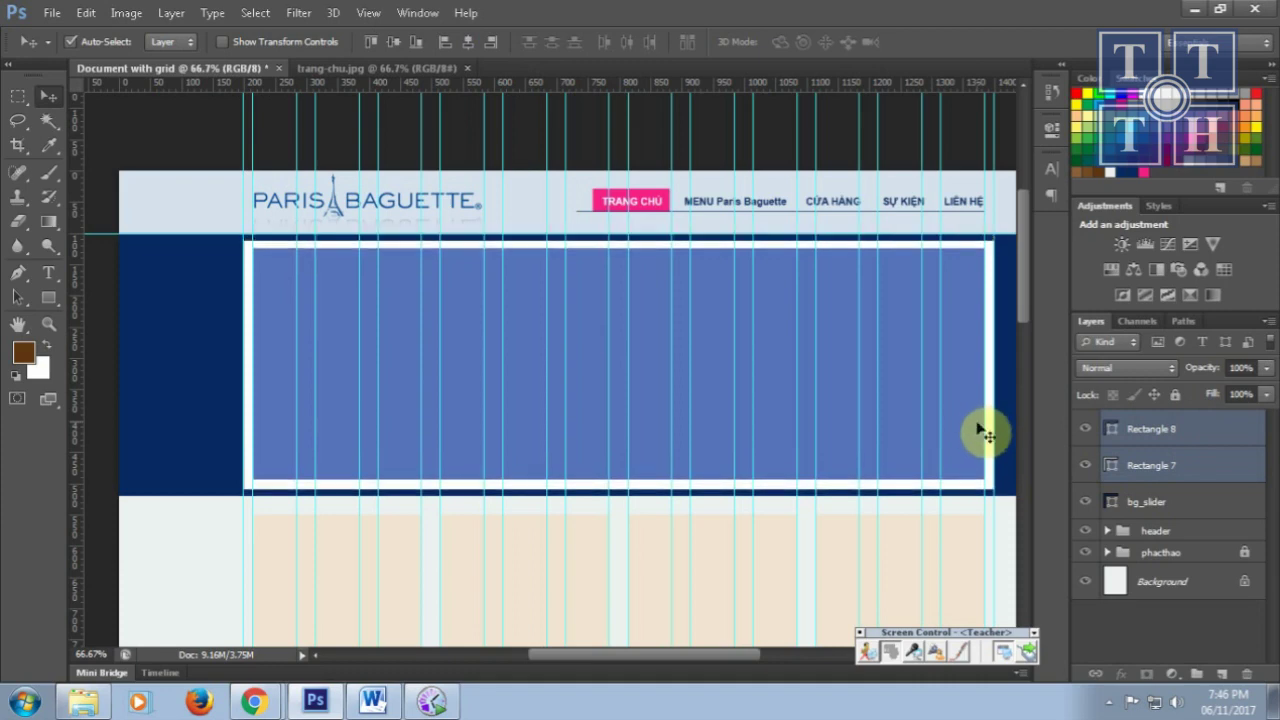
- Hide the guides and align the vertical centers of the white and medium blue rectangles
key("ctrl+semicolon")
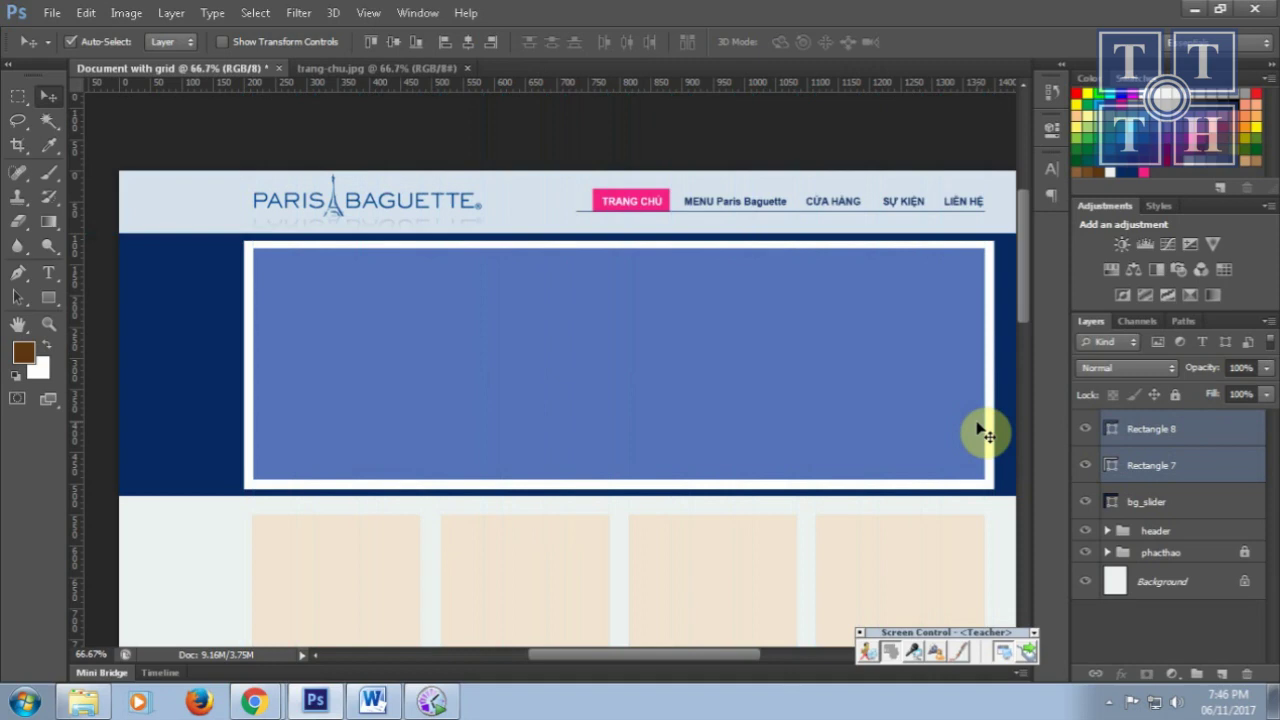
left_click_drag(885, 432, 830, 452)
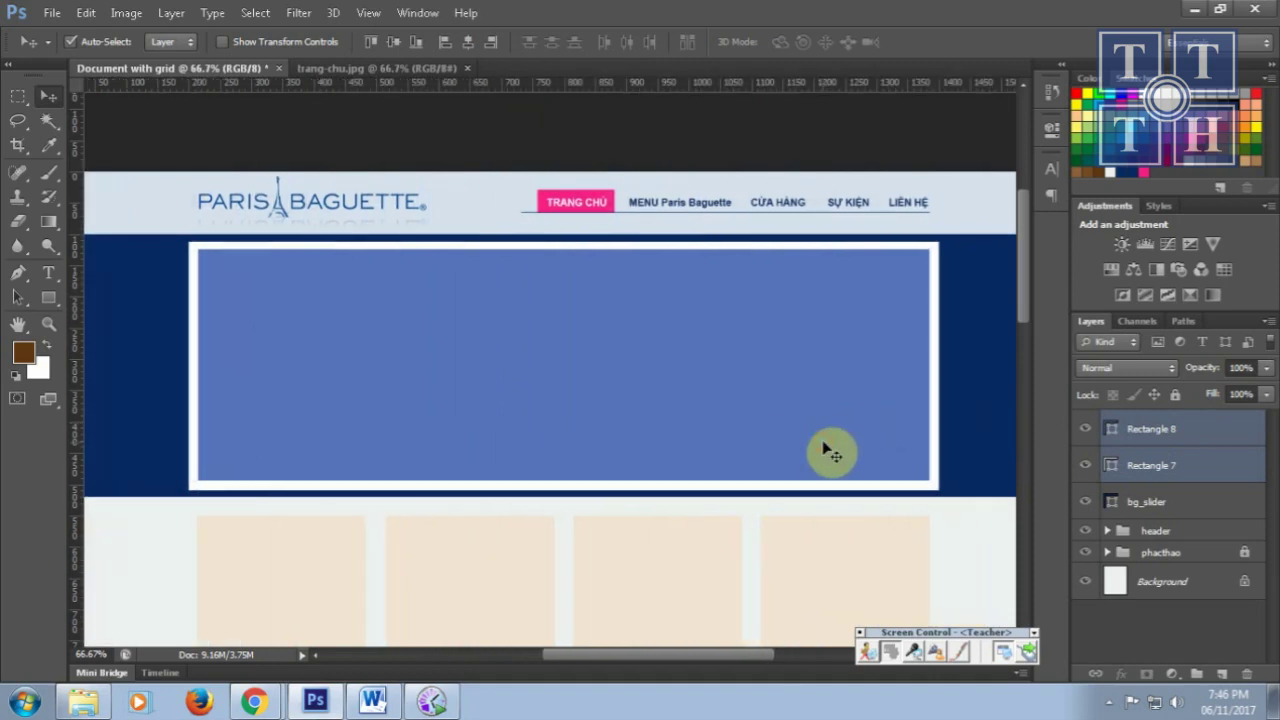
key("ctrl+minus")
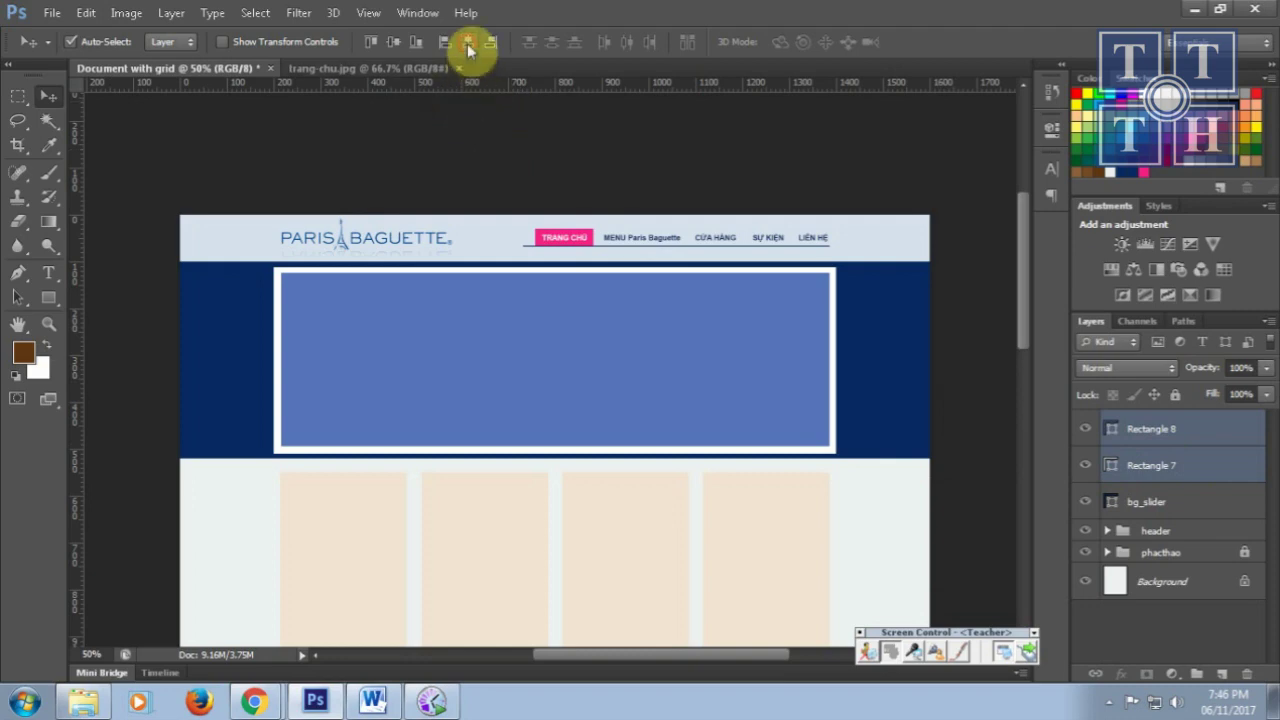
left_click(392, 41)
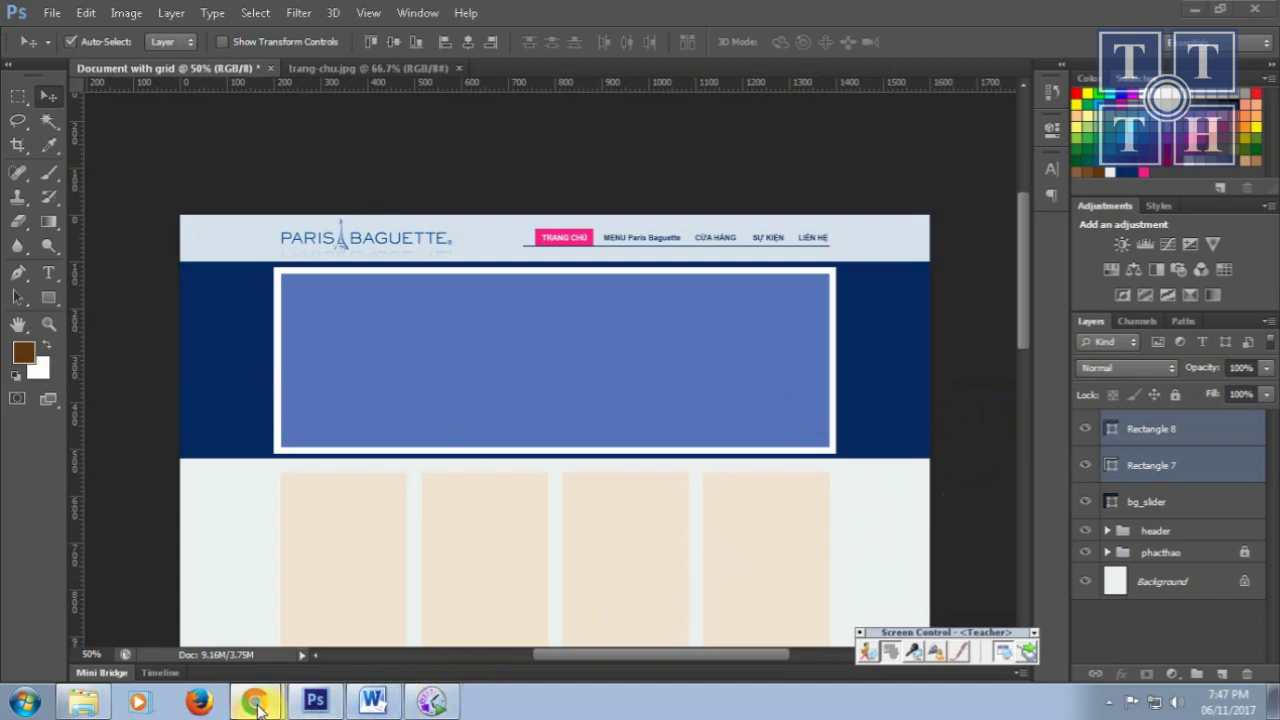
- Switch to Chrome and search Google Images for "Paris Baguette" instead of the logo
left_click(257, 637)
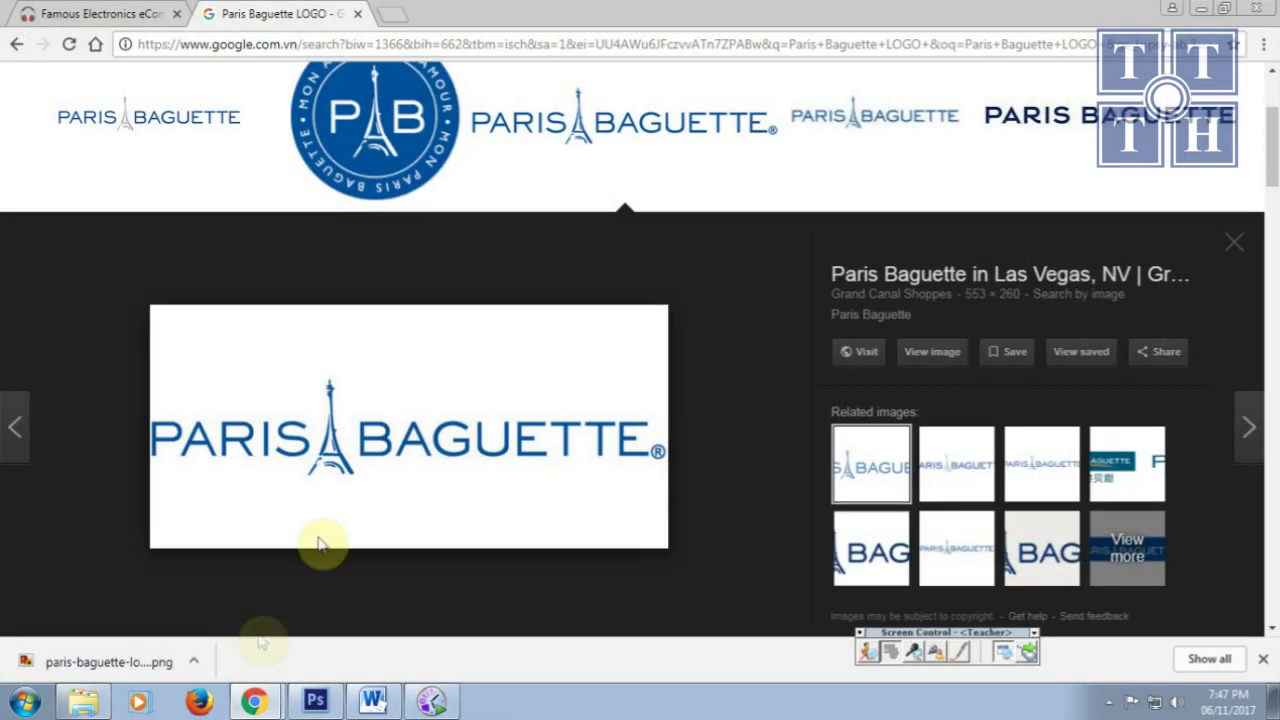
left_click(393, 15)
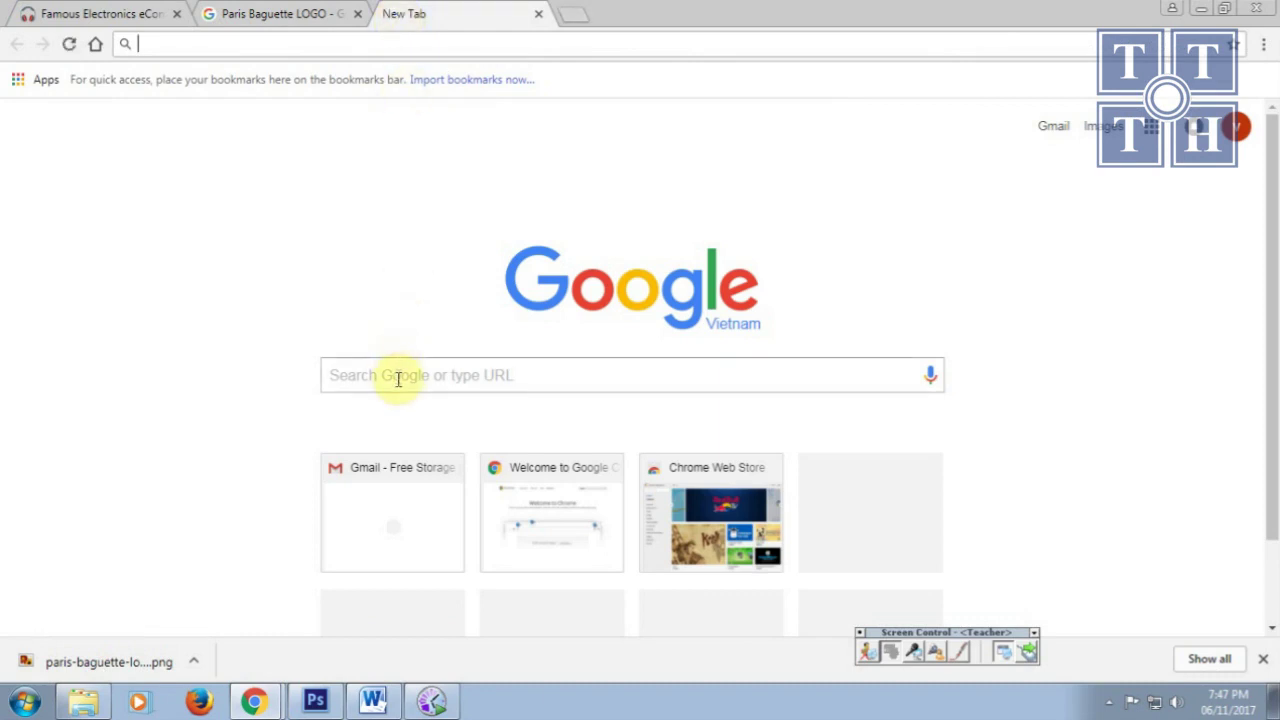
left_click(271, 14)
scroll(1270, 140, "up", 3)
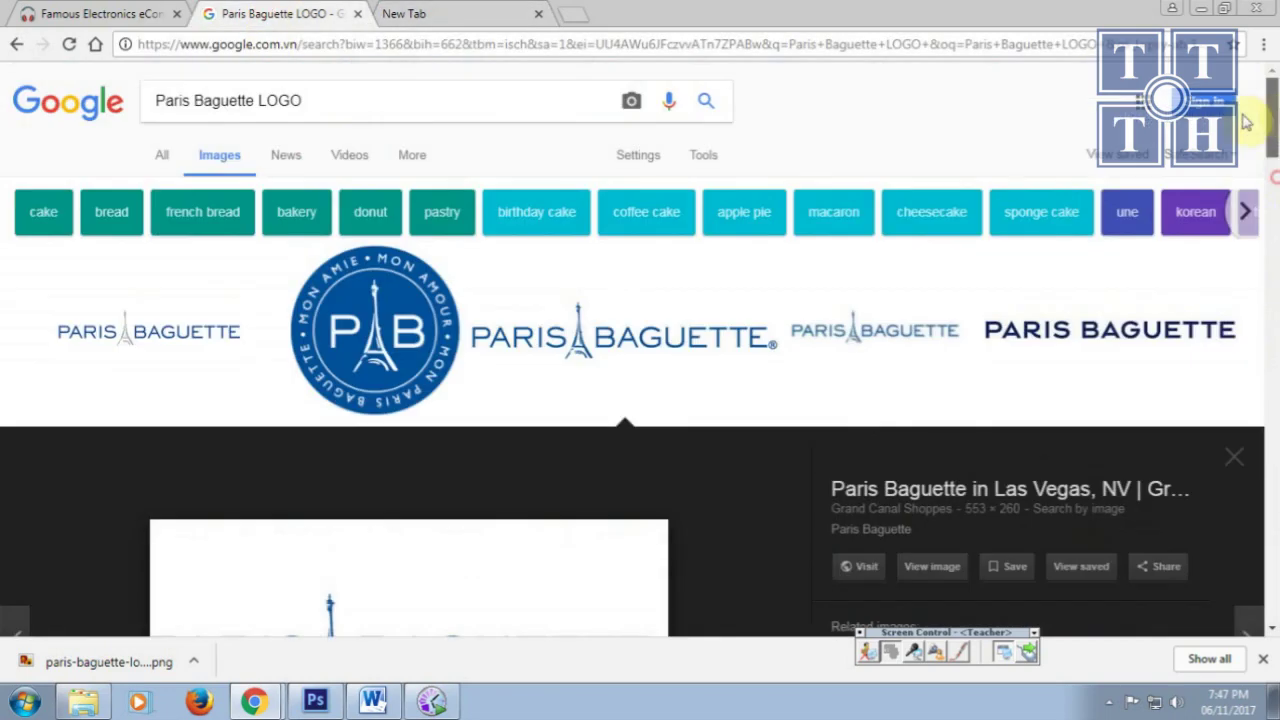
left_click_drag(255, 100, 371, 97)
key("BackSpace")
key("Return")
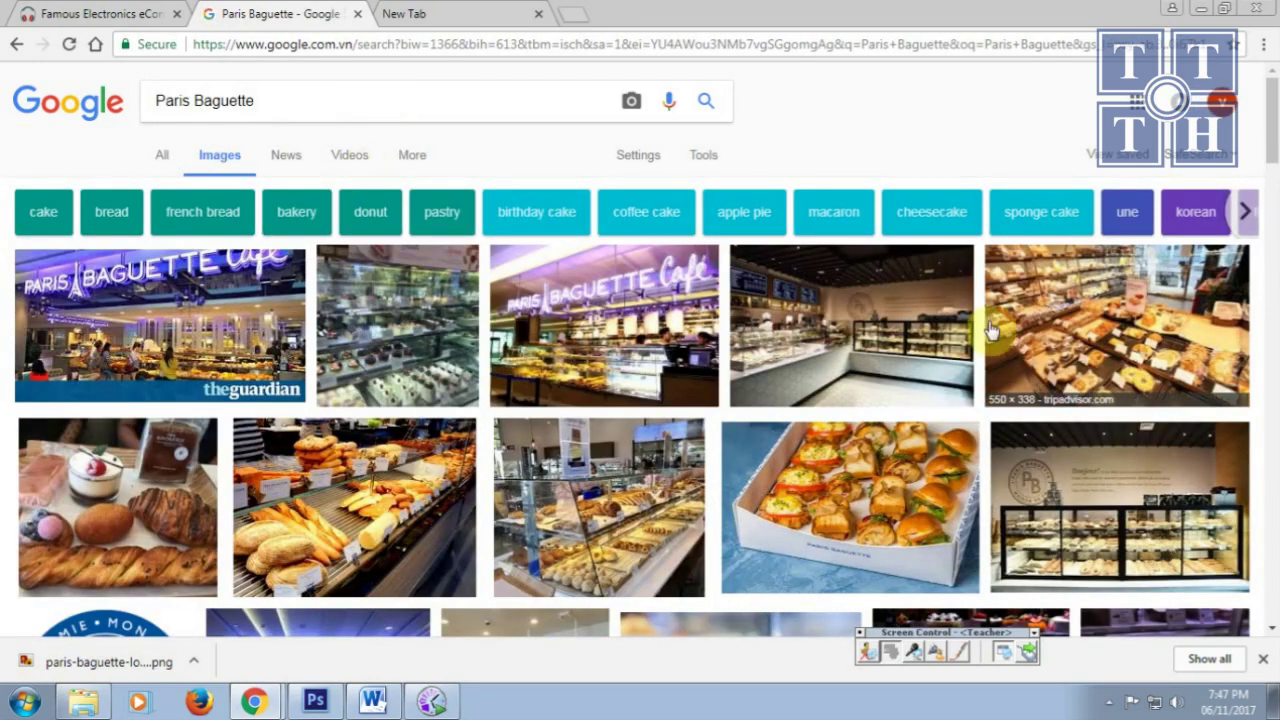
- Compare Paris Baguette storefront photos, open the alamy Singapore café photo at full size and copy the image
left_click(230, 318)
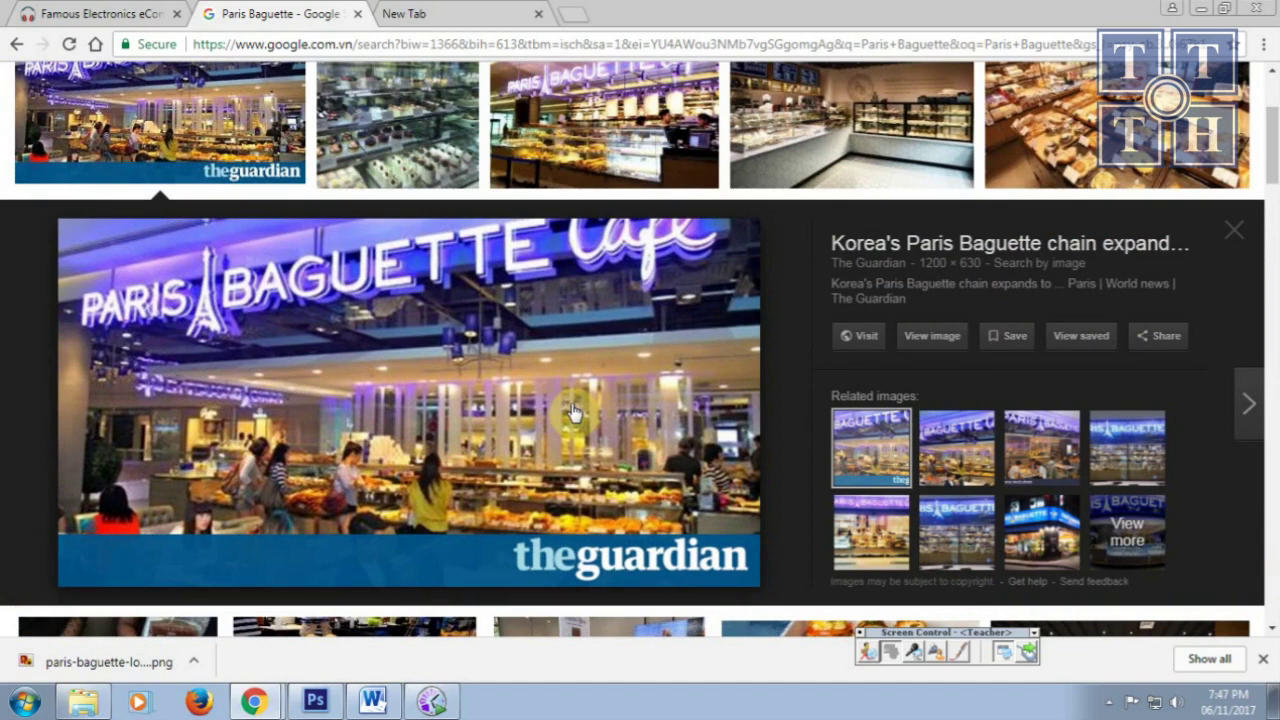
left_click(603, 118)
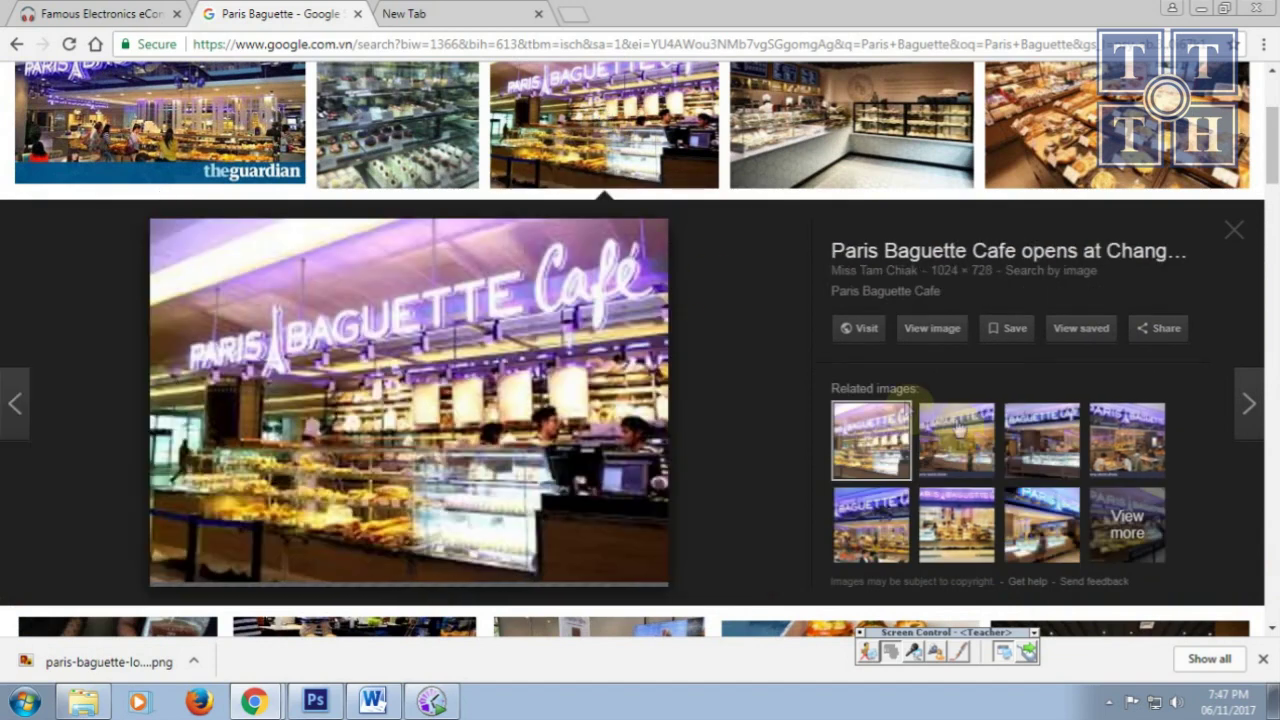
left_click(958, 430)
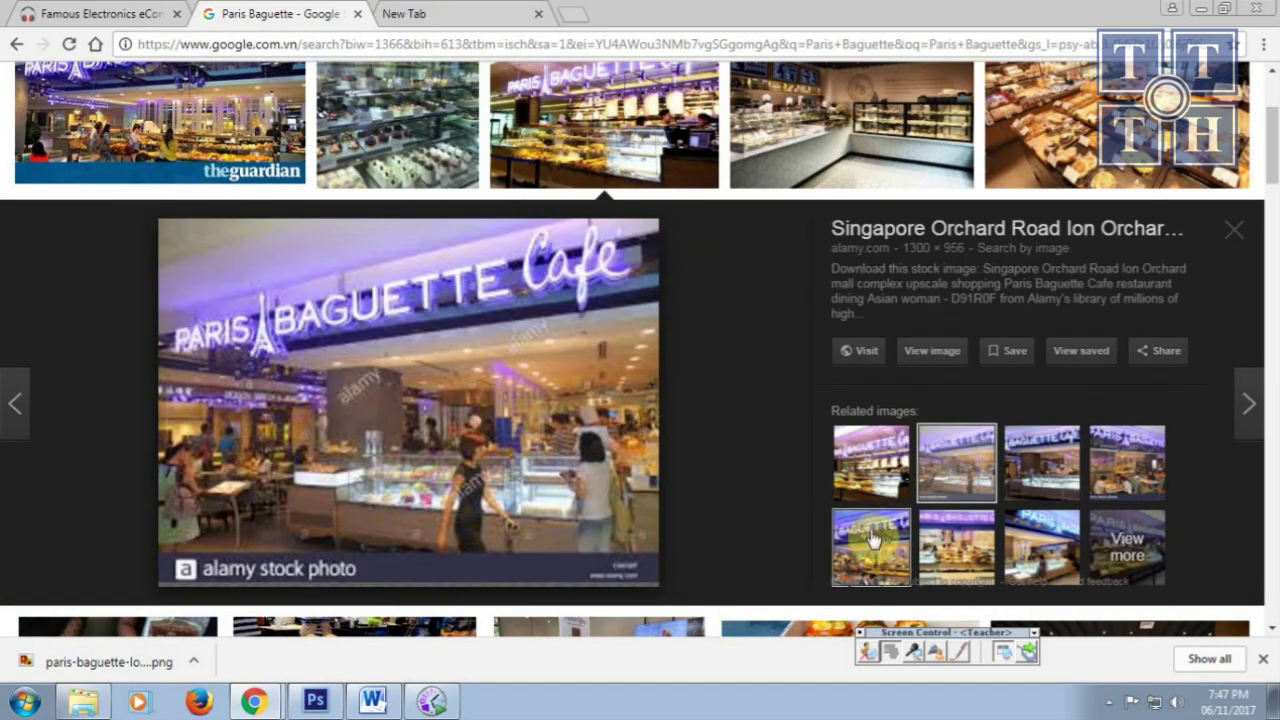
left_click(873, 540)
left_click(958, 455)
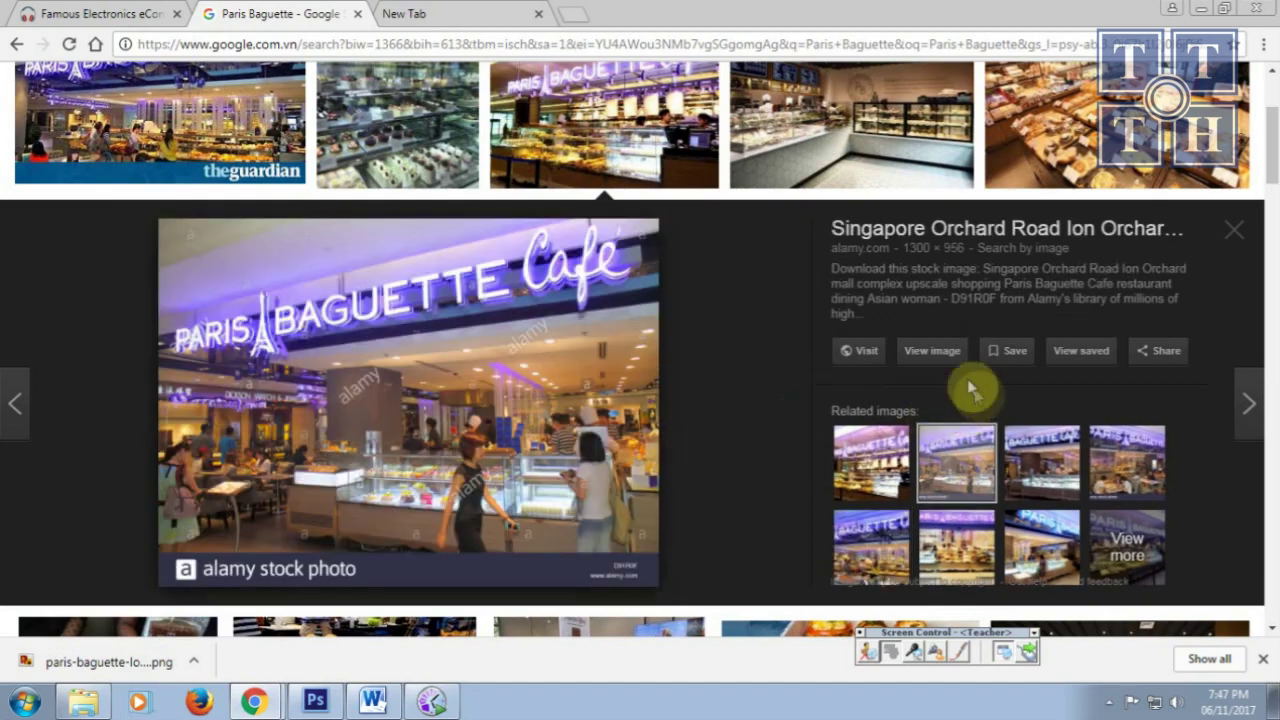
left_click(935, 351)
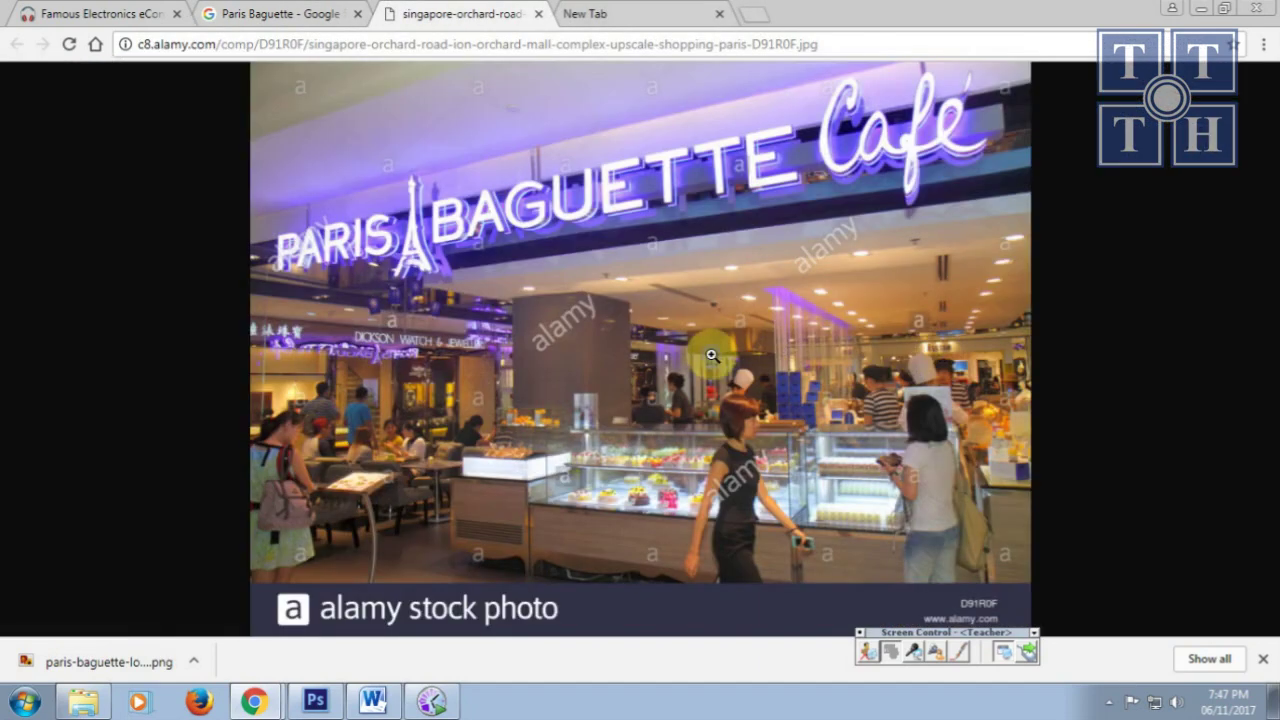
right_click(711, 355)
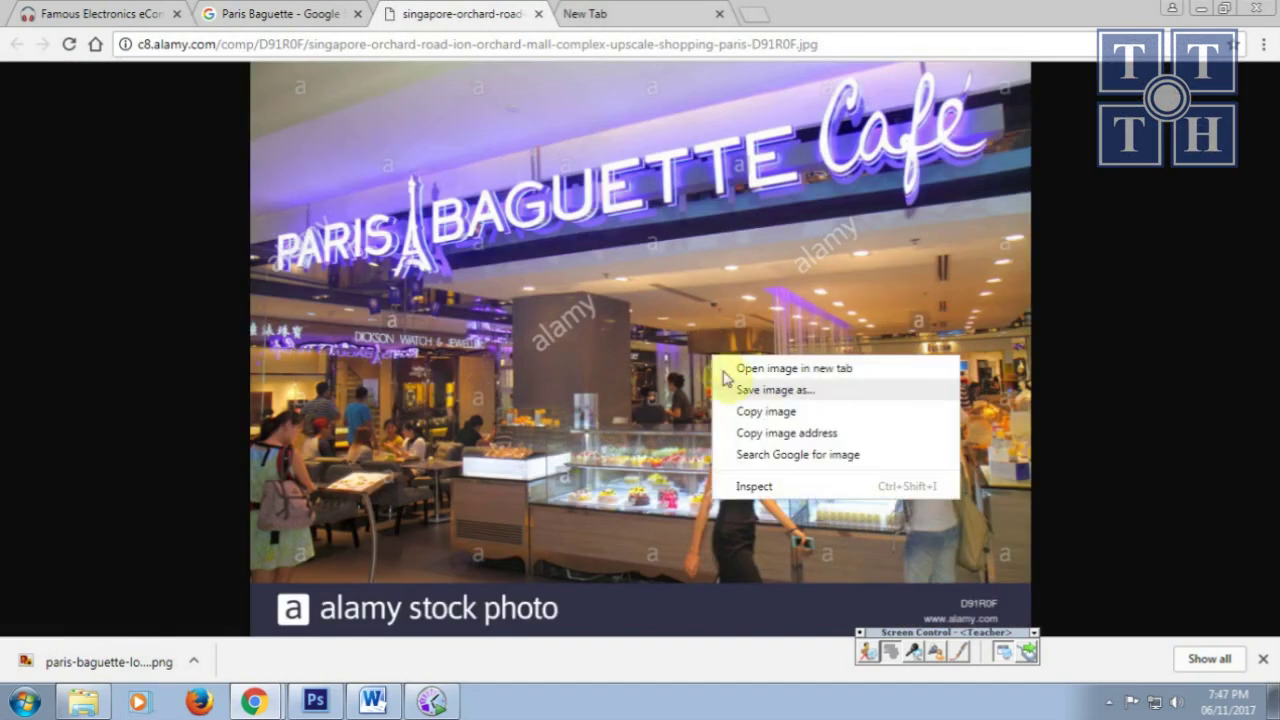
left_click(764, 412)
- Switch to Photoshop, paste the café photo above Rectangle 8 and clip it to that rectangle
left_click(315, 700)
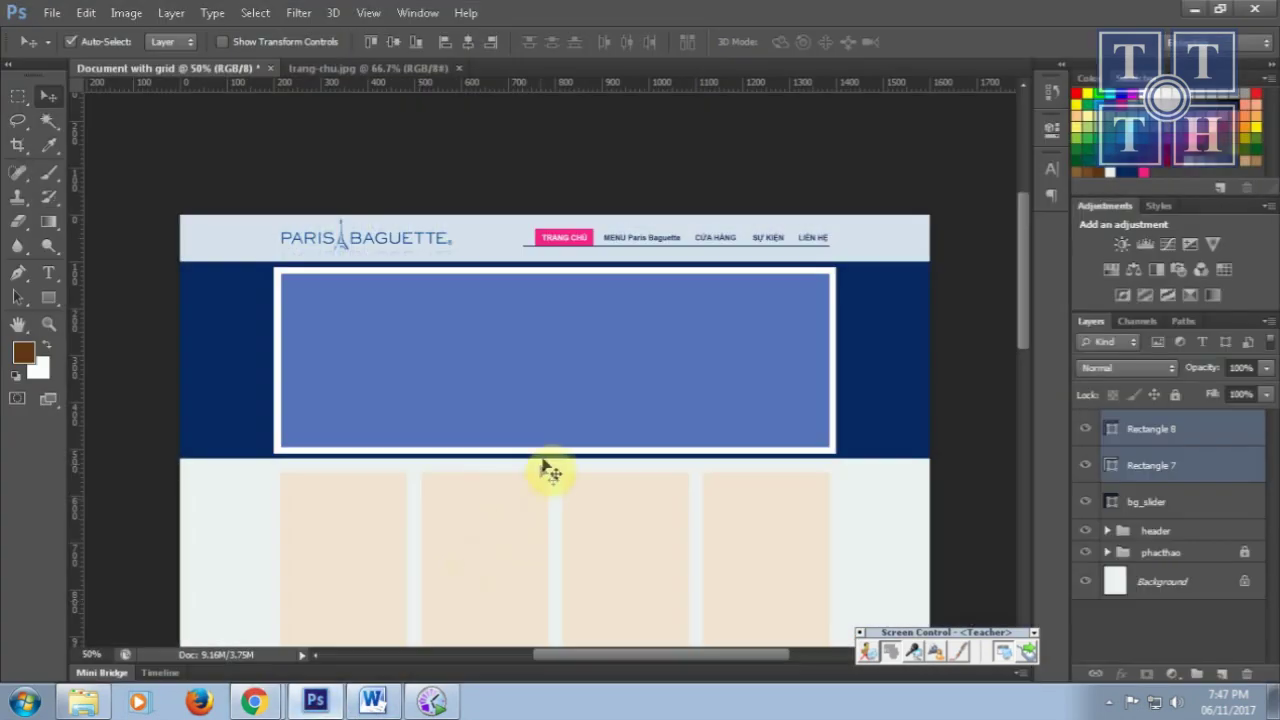
key("ctrl+v")
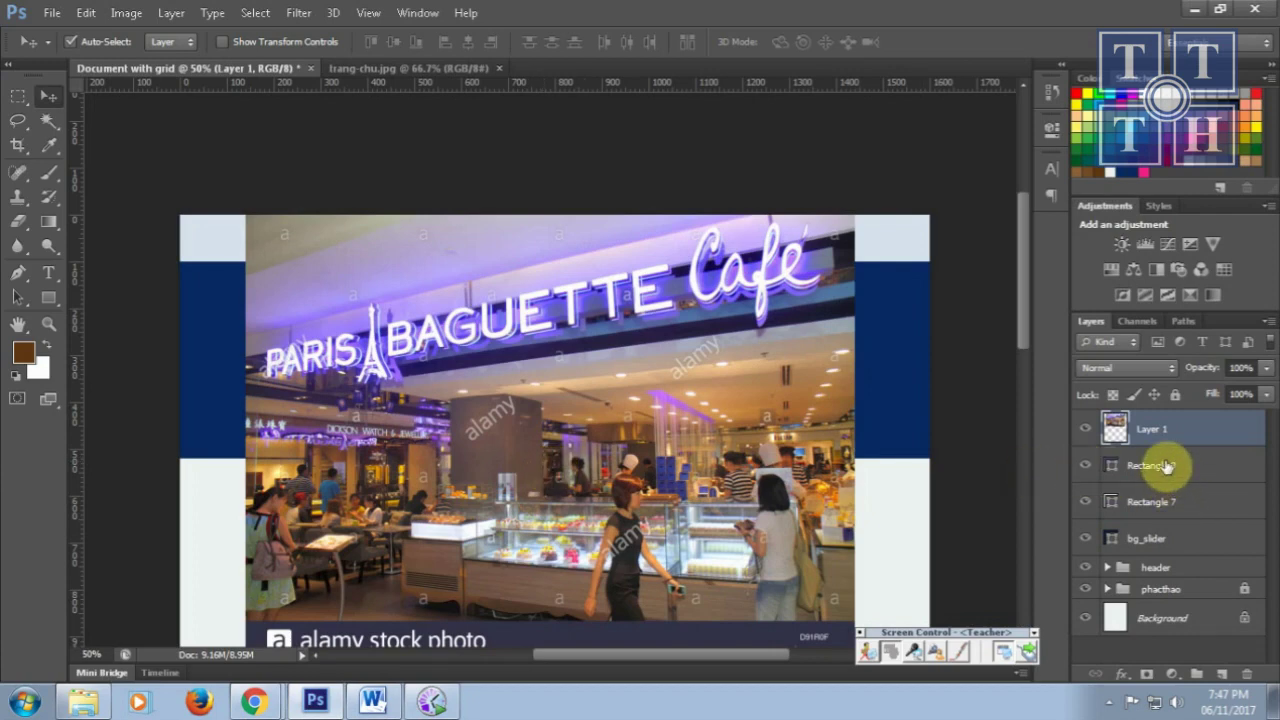
left_click(1174, 447, "alt")
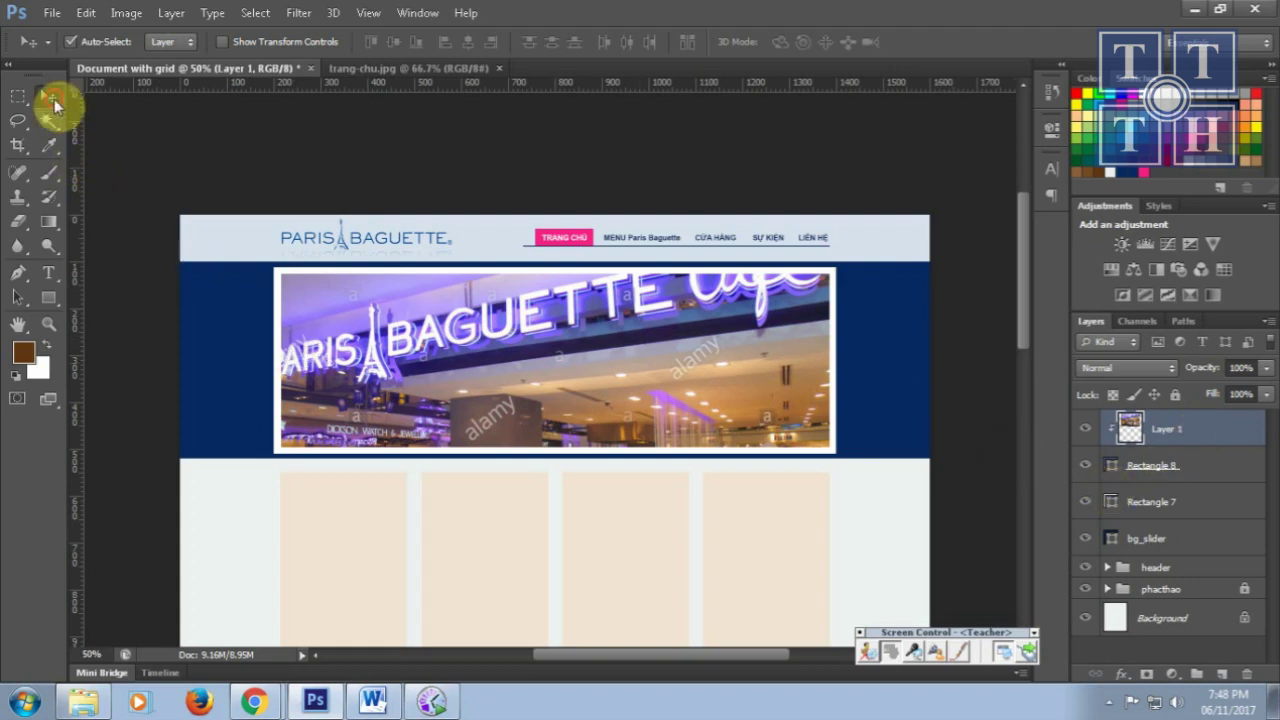
- Shift the clipped café photo upward inside the slider frame so that more of the shop interior and customers show
left_click_drag(832, 458, 827, 452)
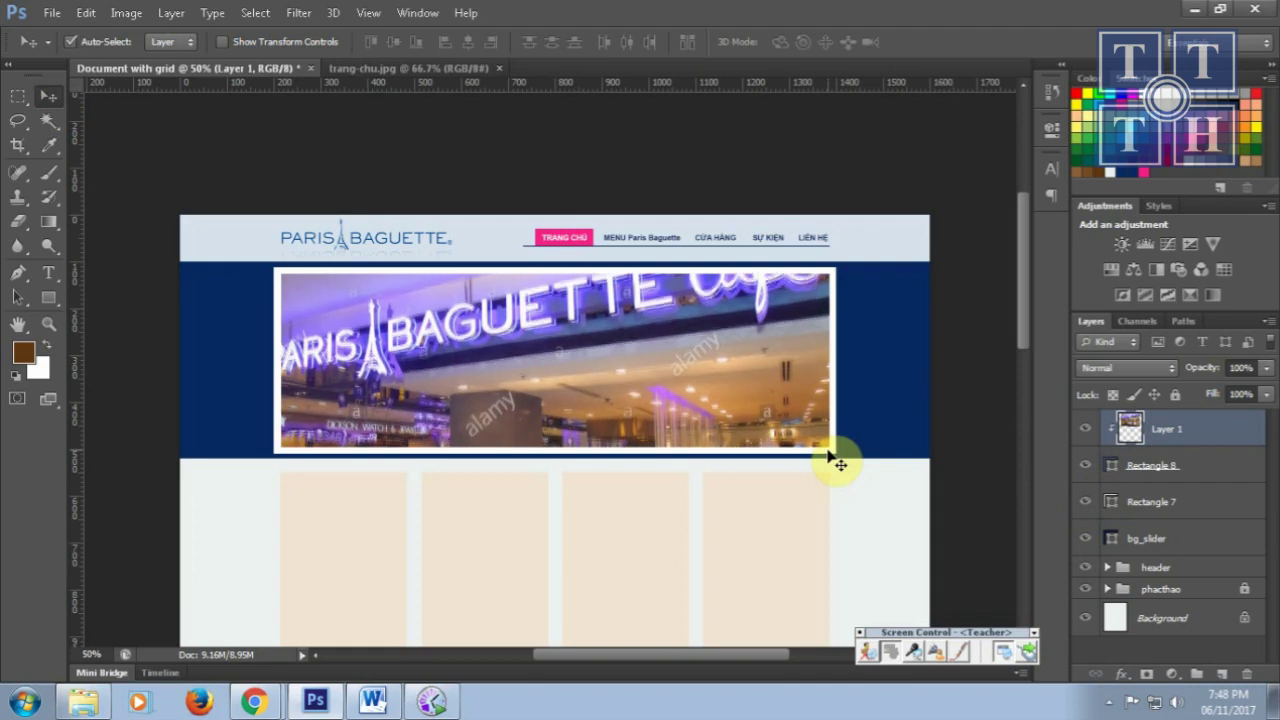
key("Up")
key("Up")
key("Up")
key("Up")
key("Up")
key("Up")
key("Up")
key("Up")
key("Up")
key("Up")
key("Up")
key("Up")
key("Up")
key("Up")
key("Up")
key("Up")
key("Up")
key("Up")
key("Up")
key("Up")
key("Up")
key("Up")
key("Up")
key("Up")
key("Up")
key("Up")
key("Up")
key("Up")
key("Up")
key("Up")
key("Up")
key("Up")
key("Up")
key("Up")
key("Up")
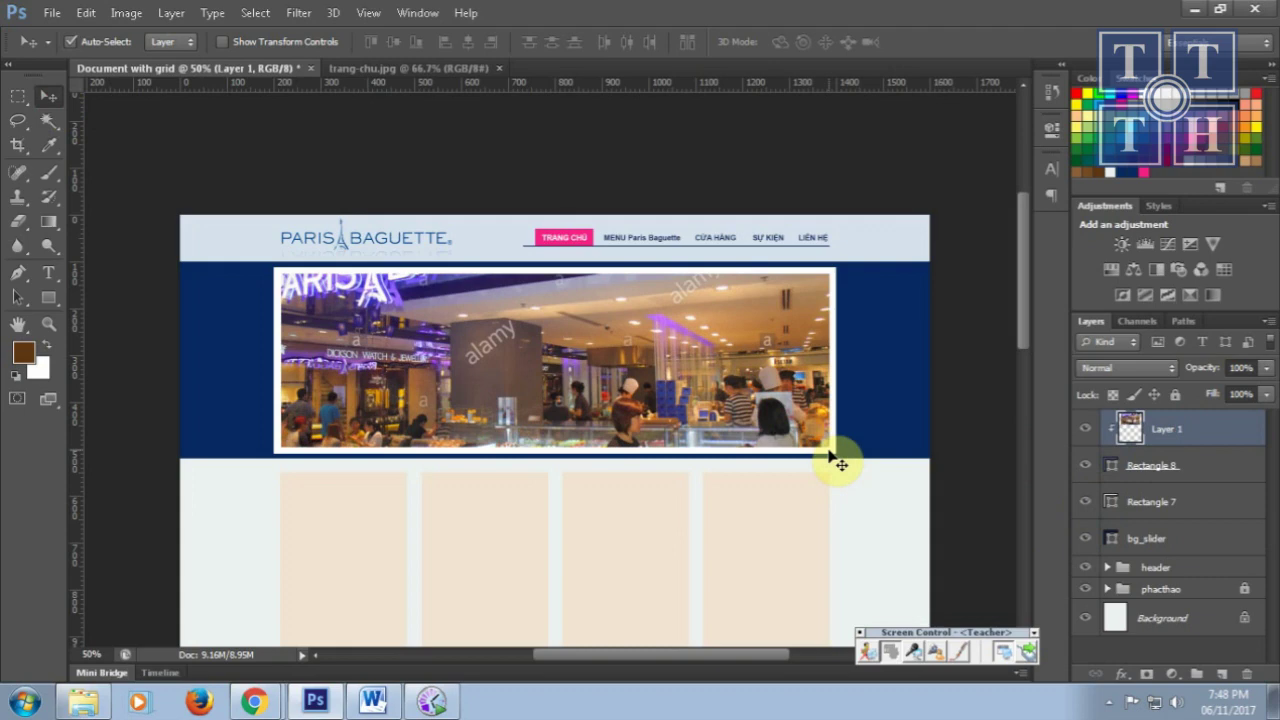
key("Down")
key("Down")
key("Down")
key("Down")
key("Down")
key("Down")
key("Down")
key("Down")
key("Down")
key("Down")
key("Down")
key("Down")
key("Down")
key("Down")
key("Down")
key("Down")
key("Down")
key("Down")
key("Down")
key("Down")
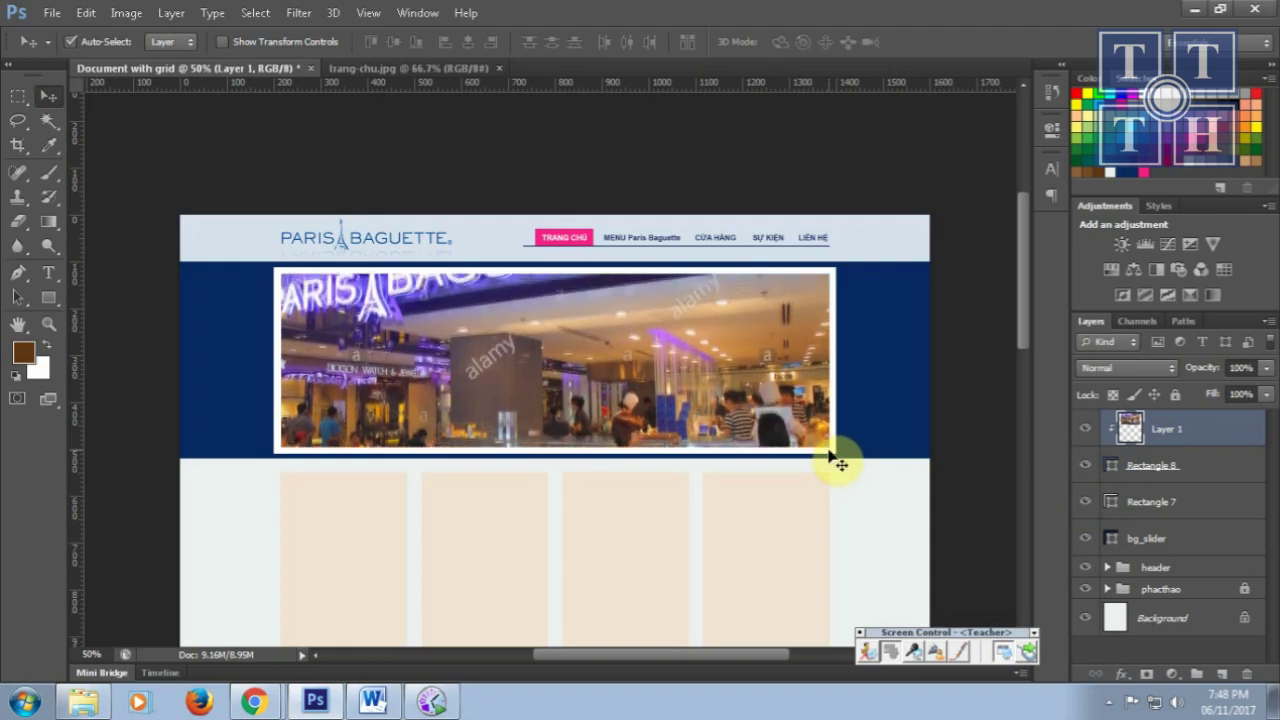
- Nudge the clipped café photo down inside the slider frame until the illuminated Paris Baguette Café sign fills it
key("Down")
key("Down")
key("Down")
key("Down")
key("Down")
key("Down")
key("Down")
key("Down")
key("Down")
key("Down")
key("Down")
key("Down")
key("Down")
key("Down")
key("Down")
key("Down")
key("Down")
key("Down")
key("Down")
key("Down")
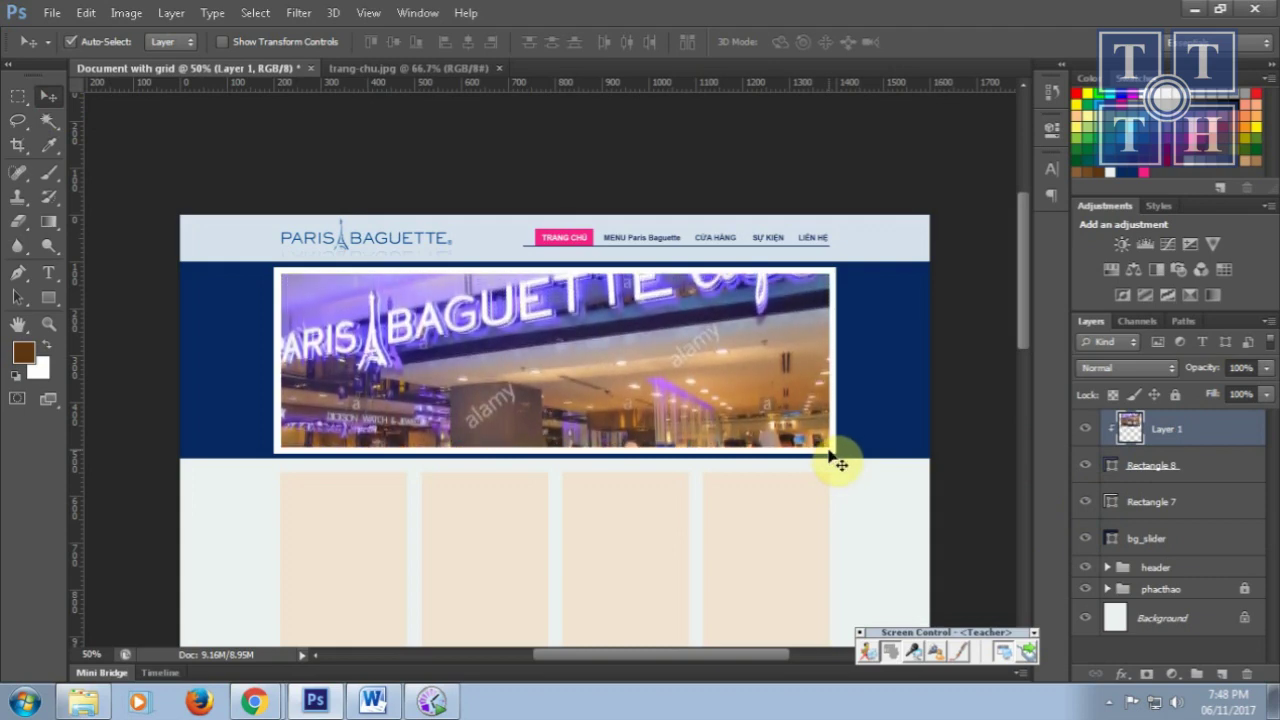
key("Down")
key("Down")
key("Down")
key("Down")
key("Down")
key("Down")
key("Down")
key("Down")
key("Down")
key("Down")
key("Down")
key("Down")
key("Down")
key("Down")
key("Down")
key("Down")
key("Down")
key("Down")
key("Down")
key("Down")
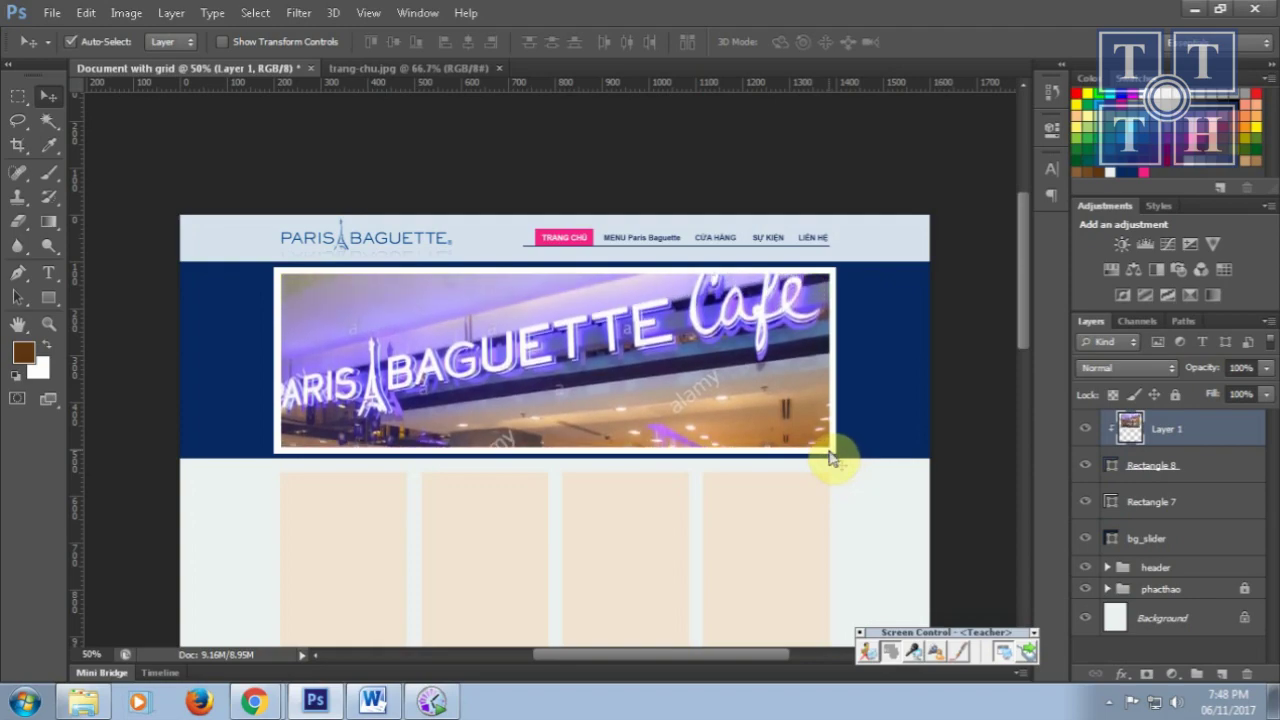
- Try the café photo higher in the frame to show the shop interior, and bring it back down to the sign
key("Up")
key("Up")
key("Up")
key("Up")
key("Up")
key("Up")
key("Up")
key("Up")
key("Up")
key("Up")
key("Up")
key("Up")
key("Up")
key("Up")
key("Up")
key("Up")
key("Up")
key("Up")
key("Up")
key("Up")
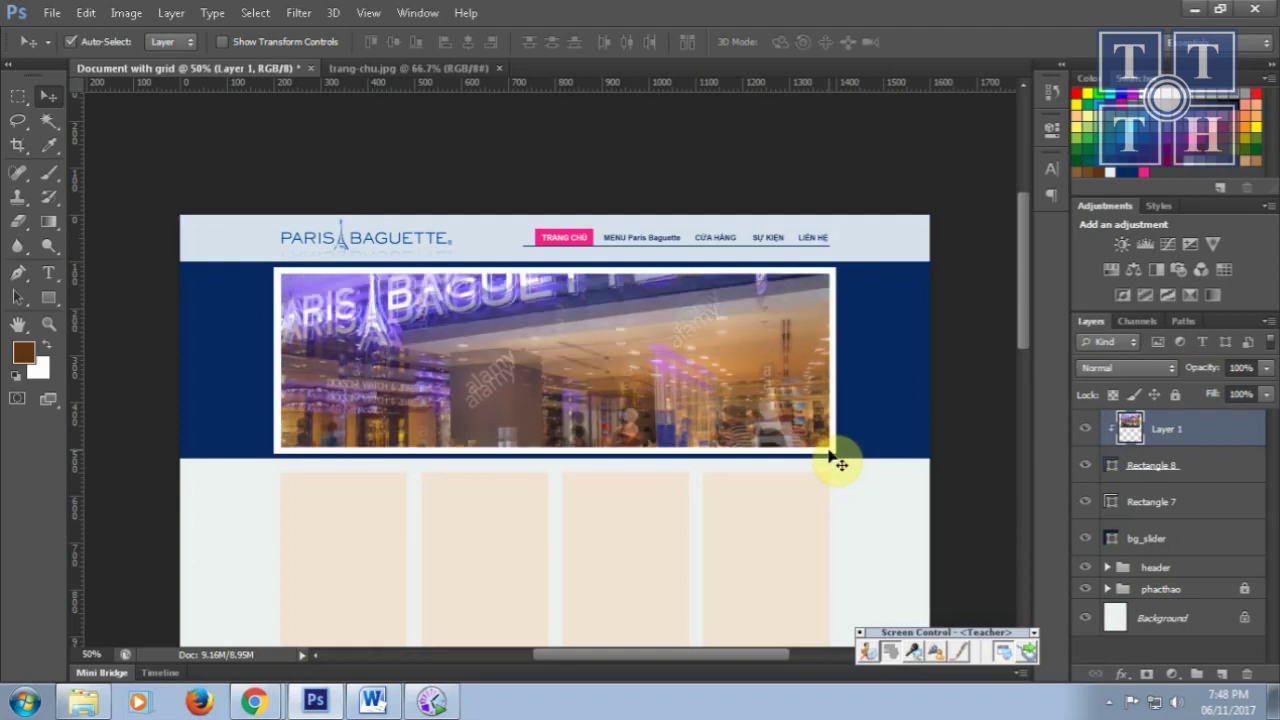
key("Up")
key("Up")
key("Up")
key("Up")
key("Up")
key("Up")
key("Up")
key("Up")
key("Up")
key("Up")
key("Down")
key("Down")
key("Down")
key("Down")
key("Down")
key("Down")
key("Down")
key("Down")
key("Down")
key("Down")
key("Down")
key("Down")
key("Down")
key("Down")
key("Down")
key("Down")
key("Down")
key("Down")
key("Down")
key("Down")
key("Down")
key("Down")
key("Down")
key("Down")
key("Down")
key("Down")
key("Down")
key("Down")
key("Down")
key("Down")
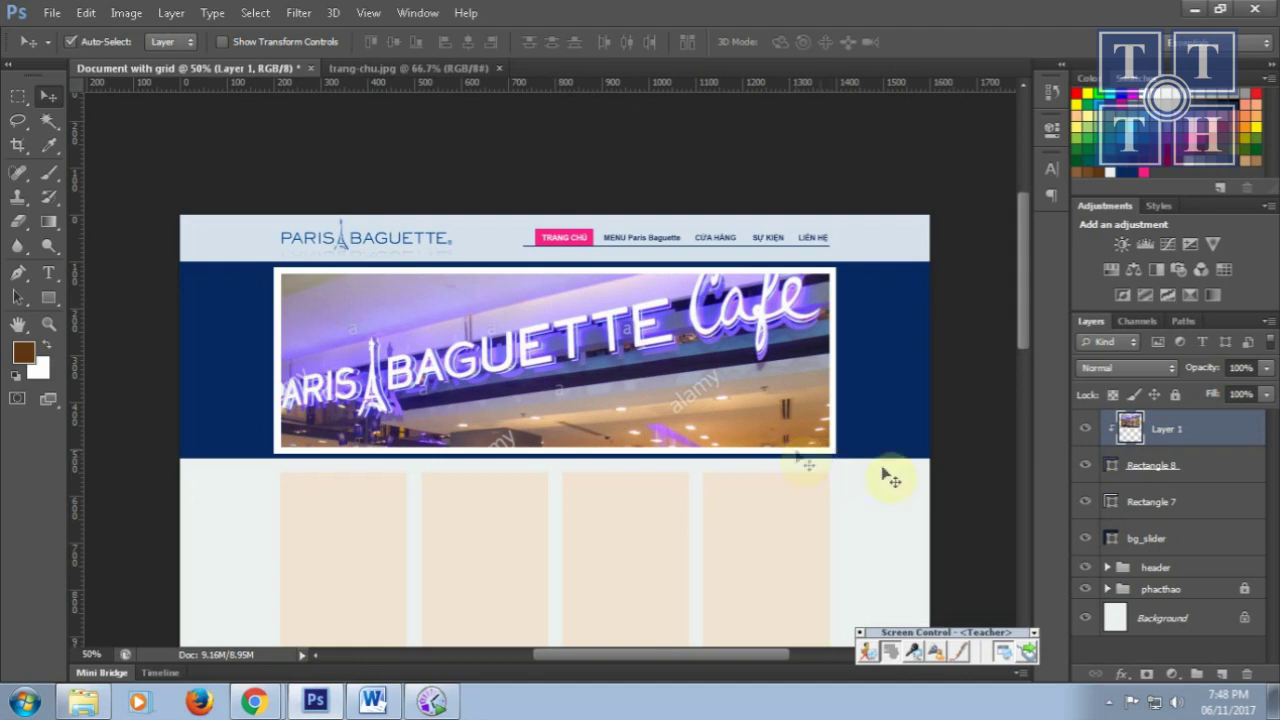
- Duplicate Rectangle 8, move the copy above the café photo layer and clip the café photo to the original Rectangle 8 again
left_click(1183, 467)
key("ctrl+j")
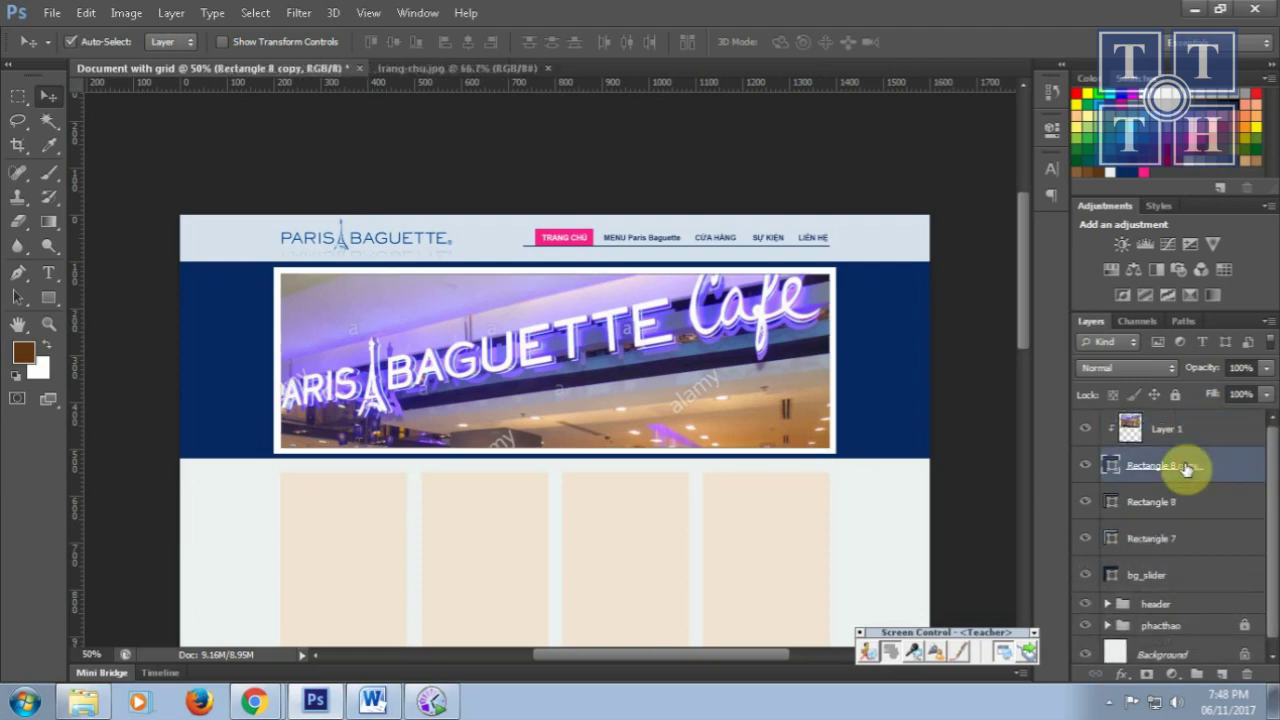
left_click_drag(1186, 468, 1183, 418)
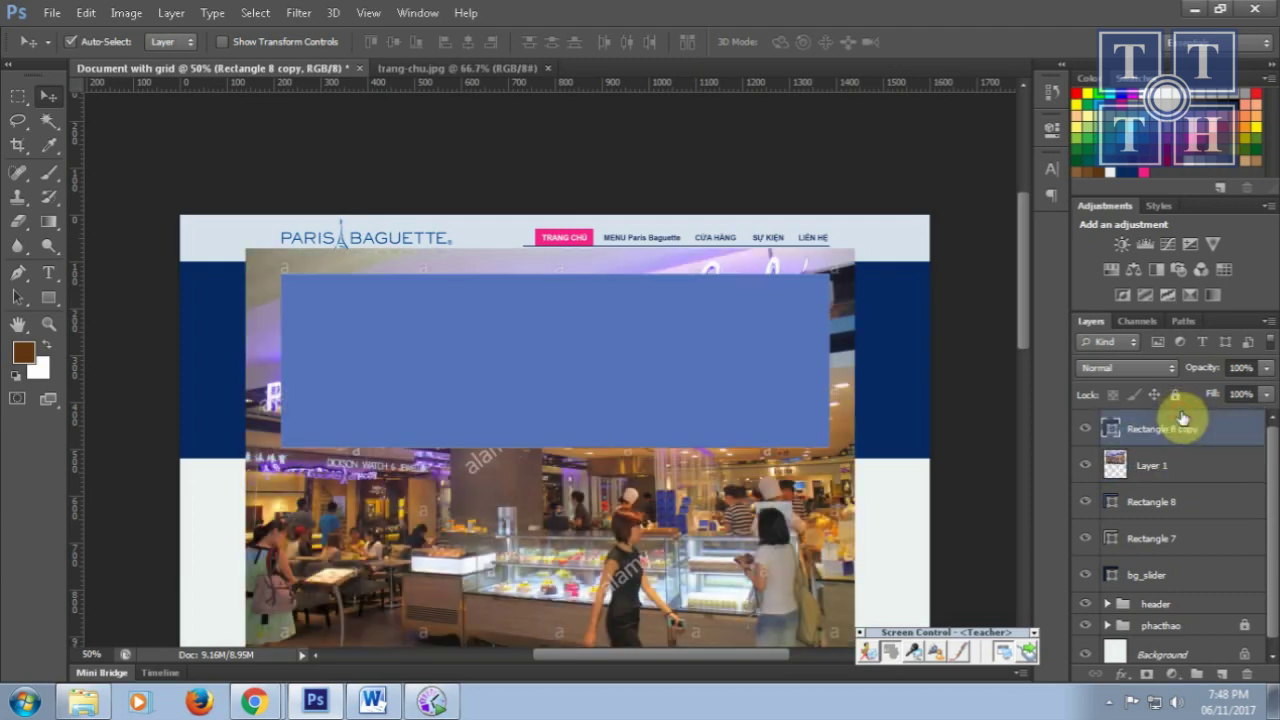
left_click(1196, 481, "alt")
left_click(1086, 429)
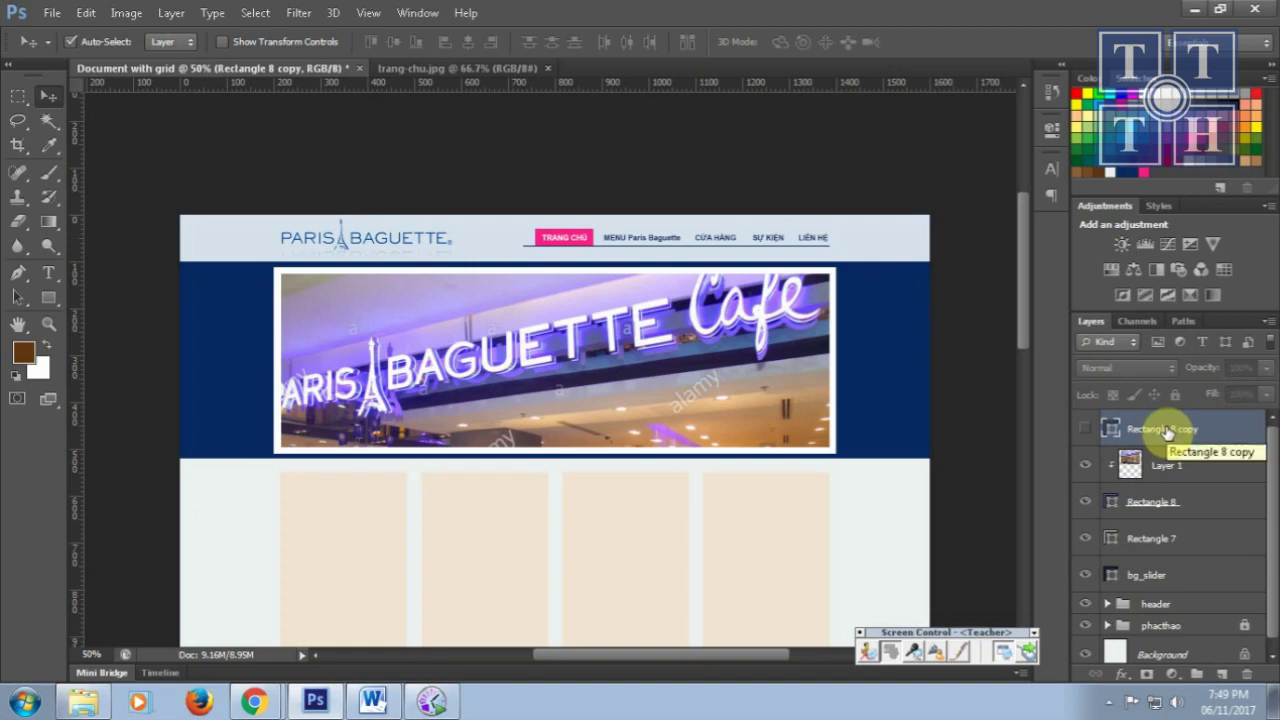
left_click(1085, 429)
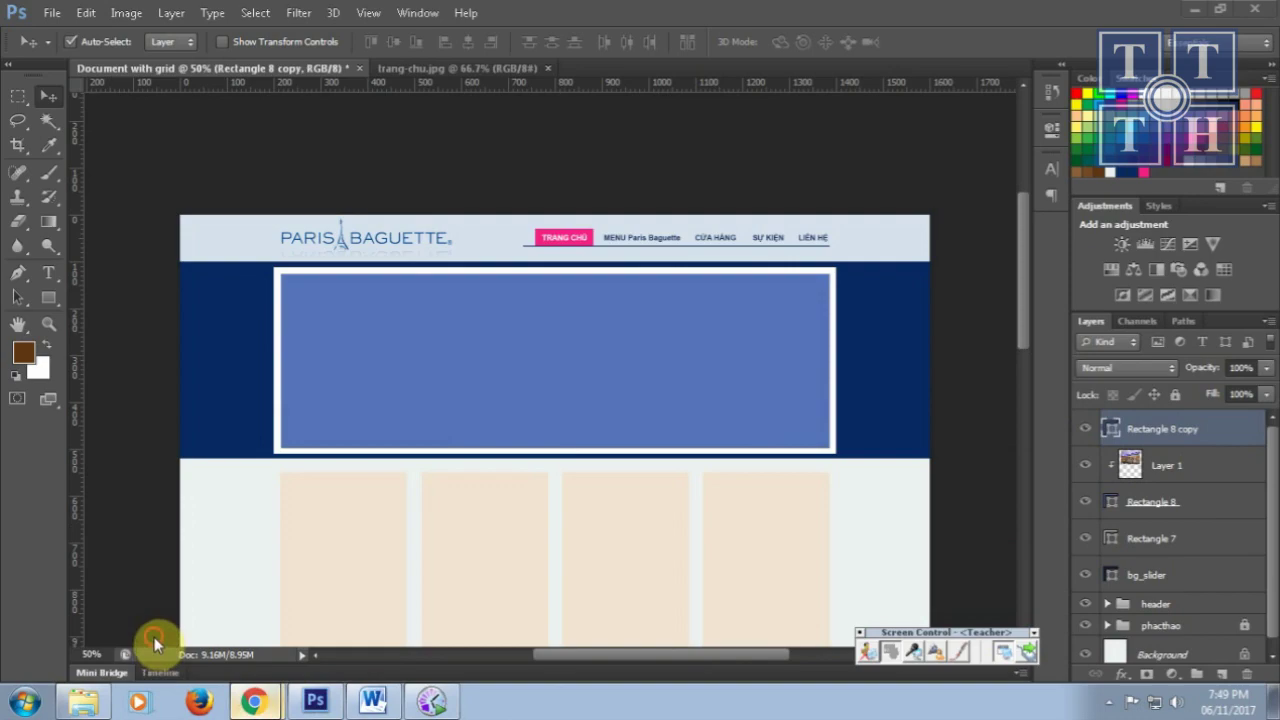
- Switch to Chrome, browse the Paris Baguette image results for pastries and copy the groupon photo of the branded fruit tarts
key("alt+Tab")
left_click(310, 16)
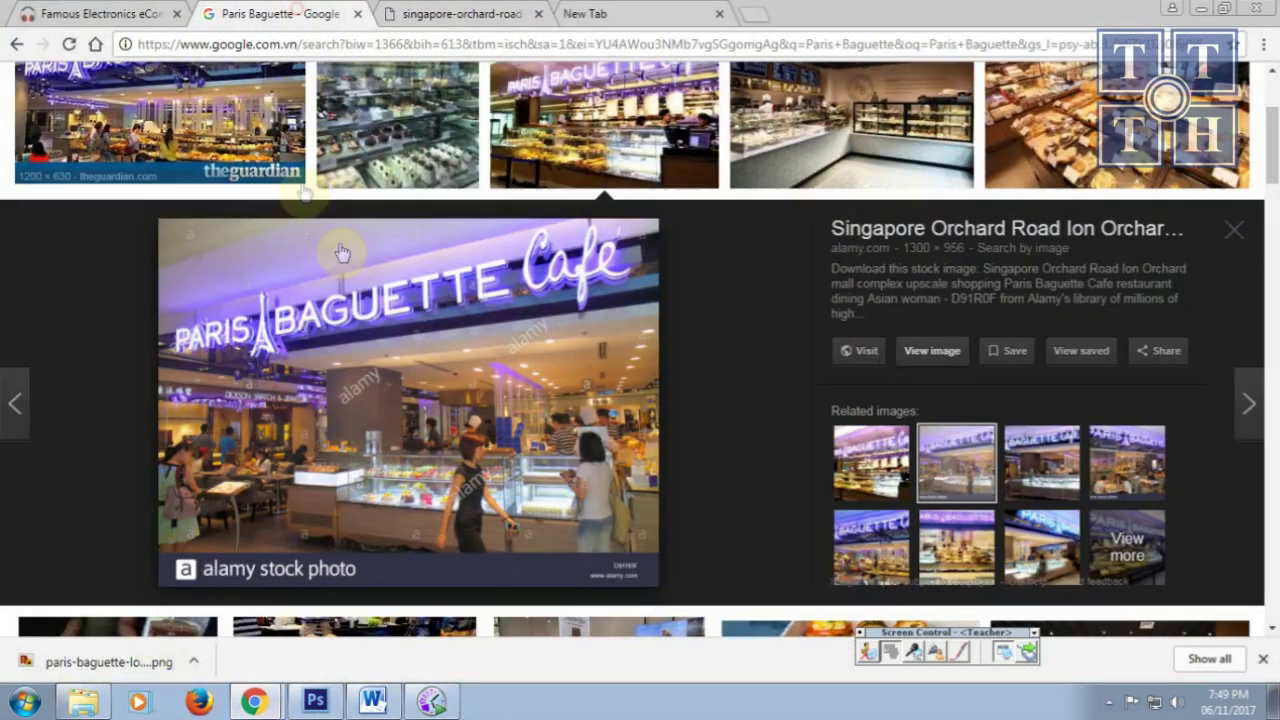
left_click(1110, 140)
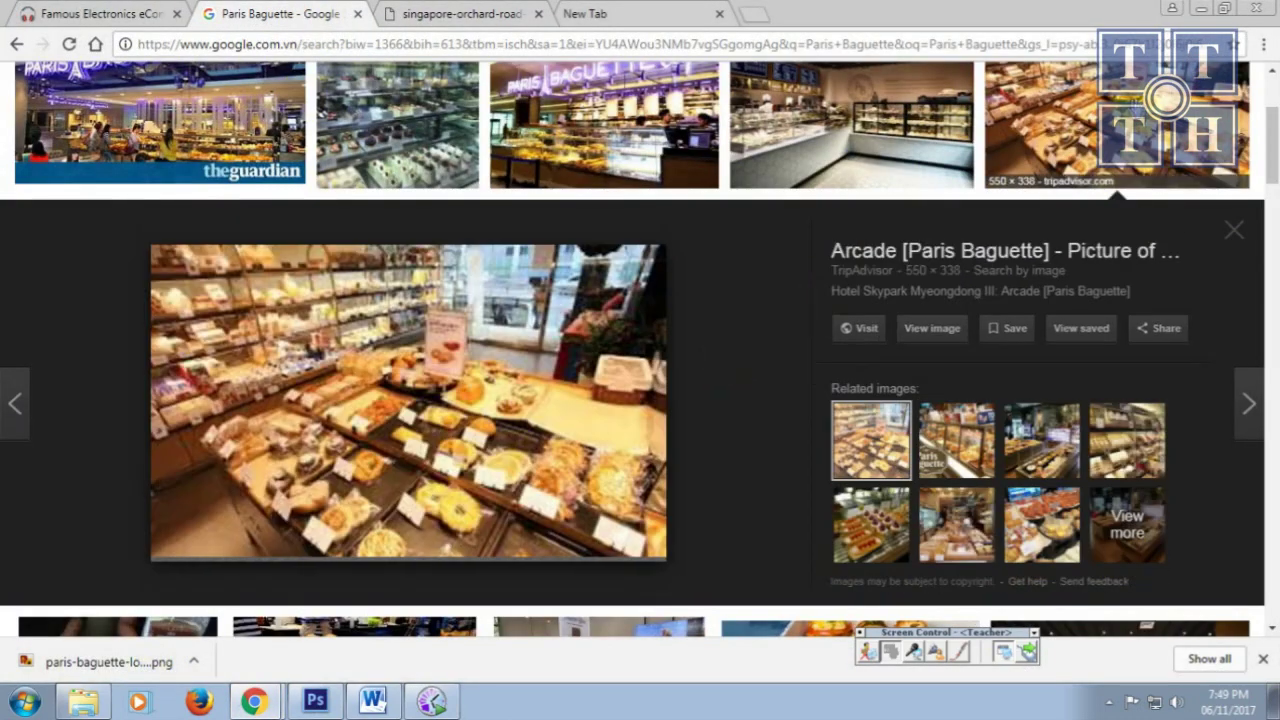
scroll(770, 298, "down", 4)
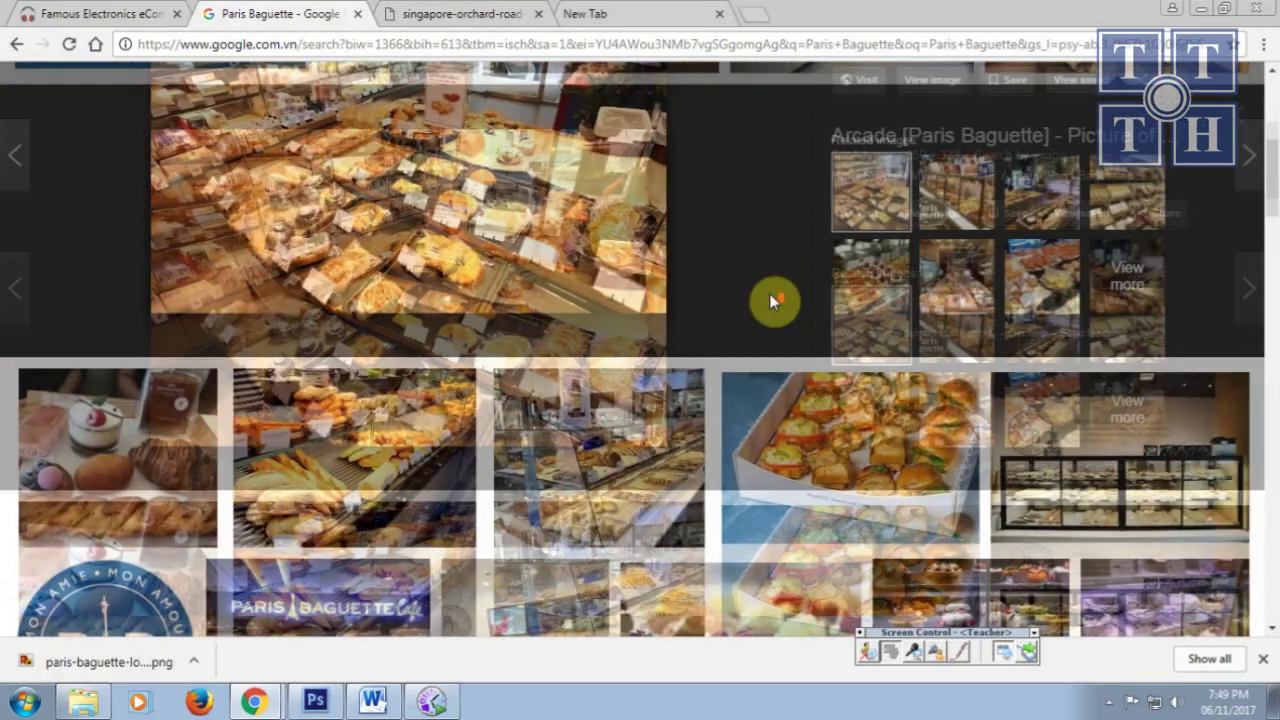
scroll(770, 301, "down", 2)
left_click(770, 362)
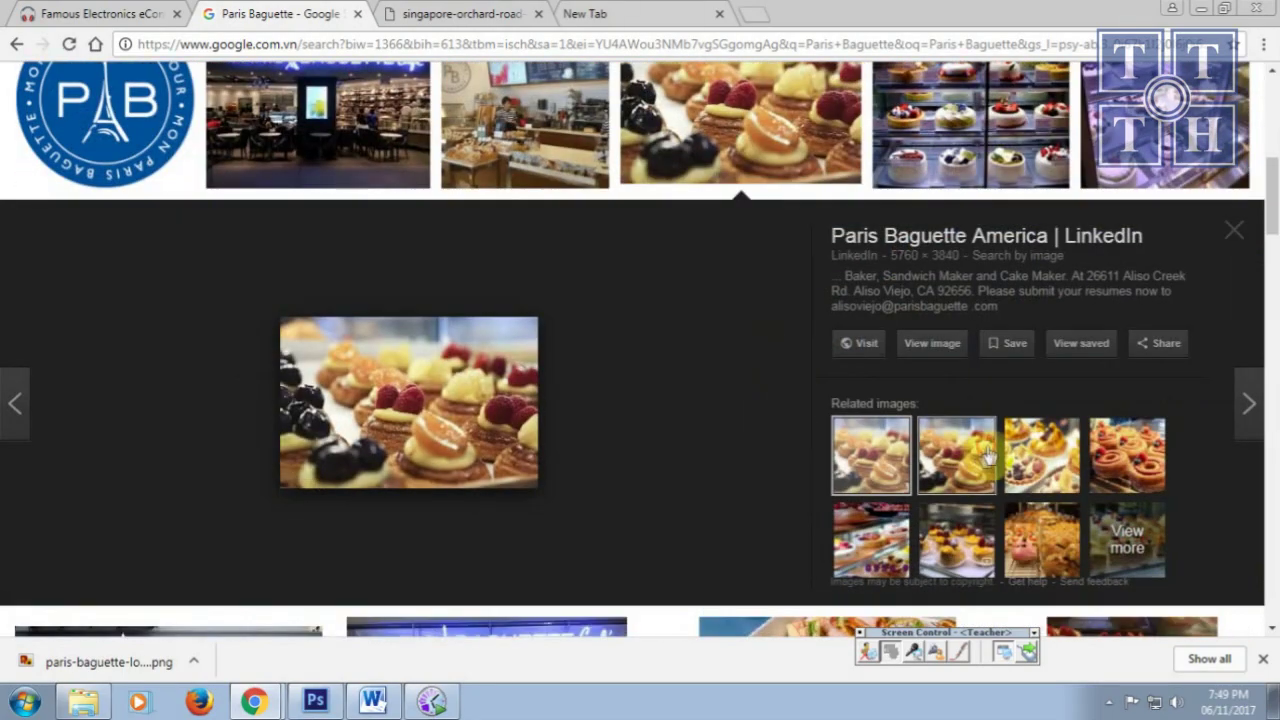
left_click(957, 455)
left_click(1035, 458)
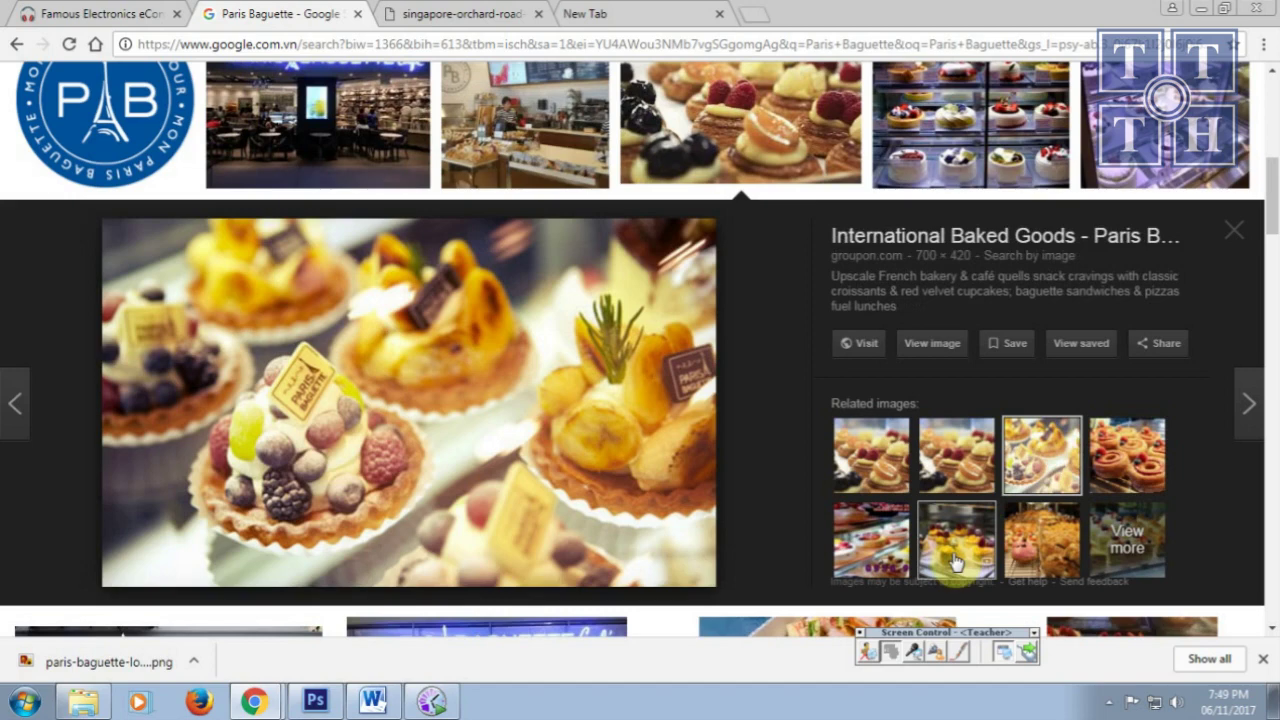
right_click(610, 374)
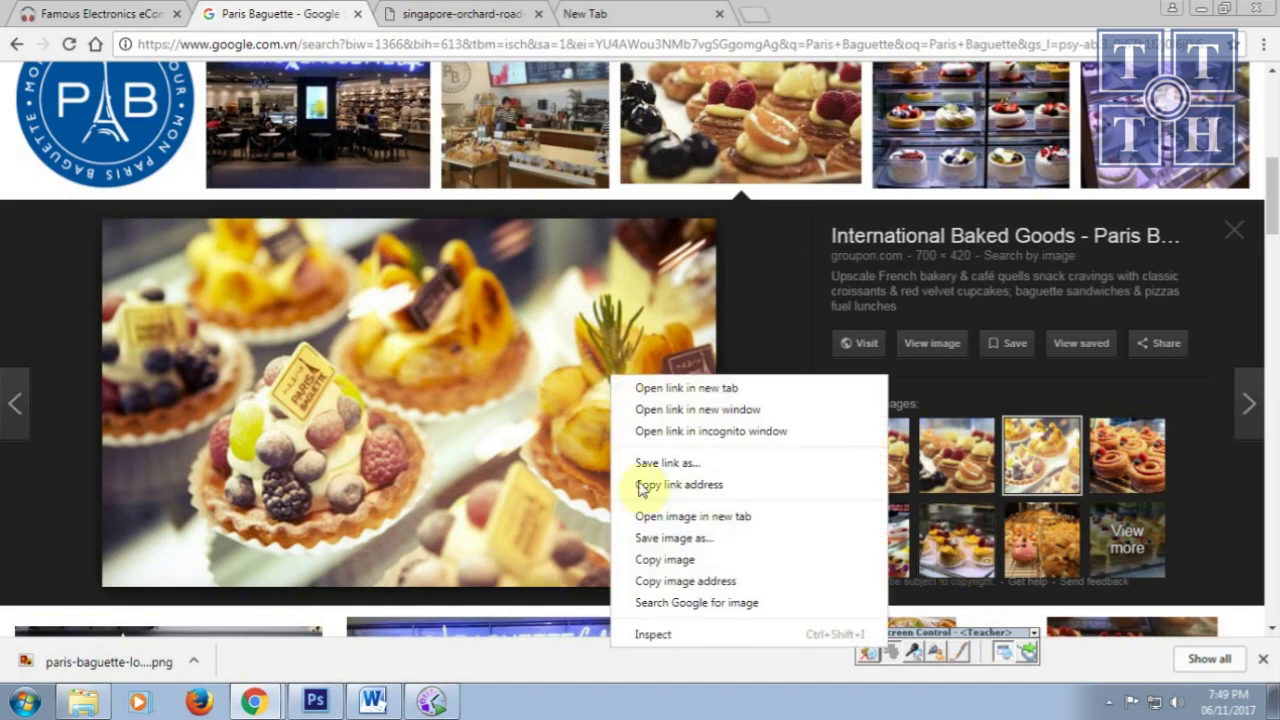
left_click(655, 559)
- Switch to Photoshop, paste the fruit tart photo above Rectangle 8 copy and scale it to about 180% so it spans the slider frame
left_click(315, 700)
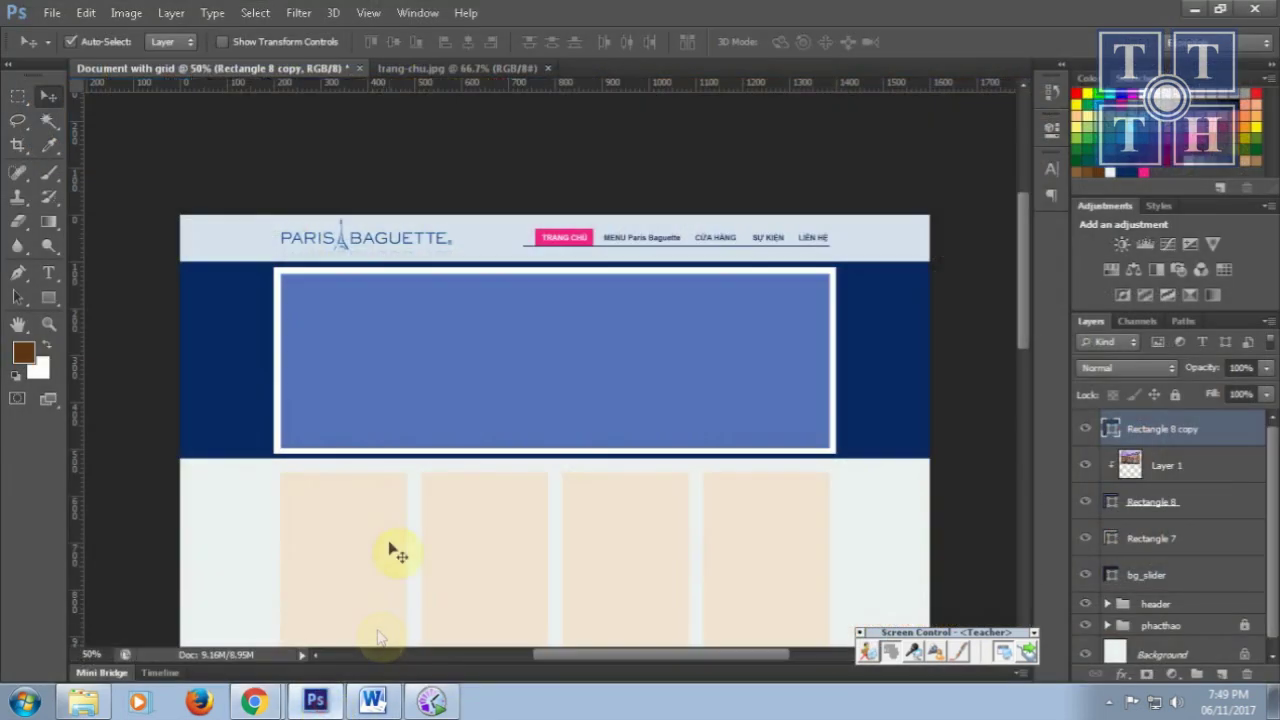
left_click(569, 371)
key("ctrl+v")
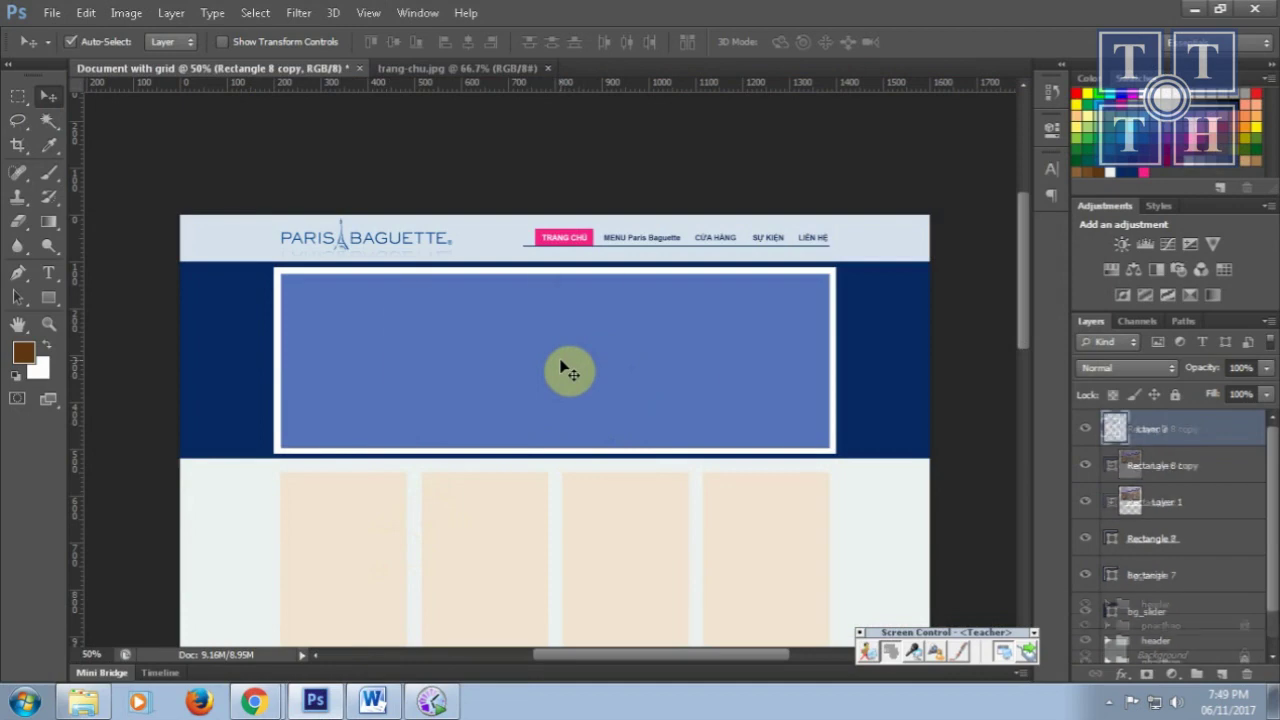
key("ctrl+t")
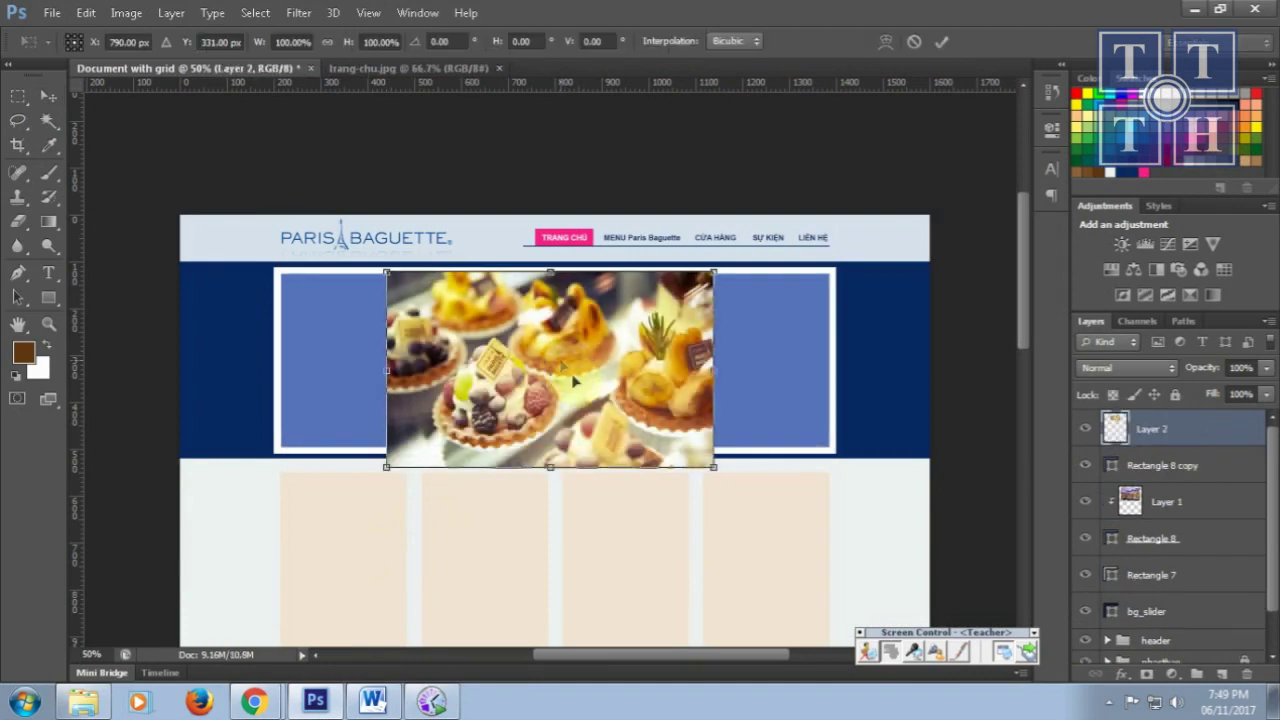
left_click_drag(714, 468, 872, 521)
left_click_drag(391, 557, 239, 584)
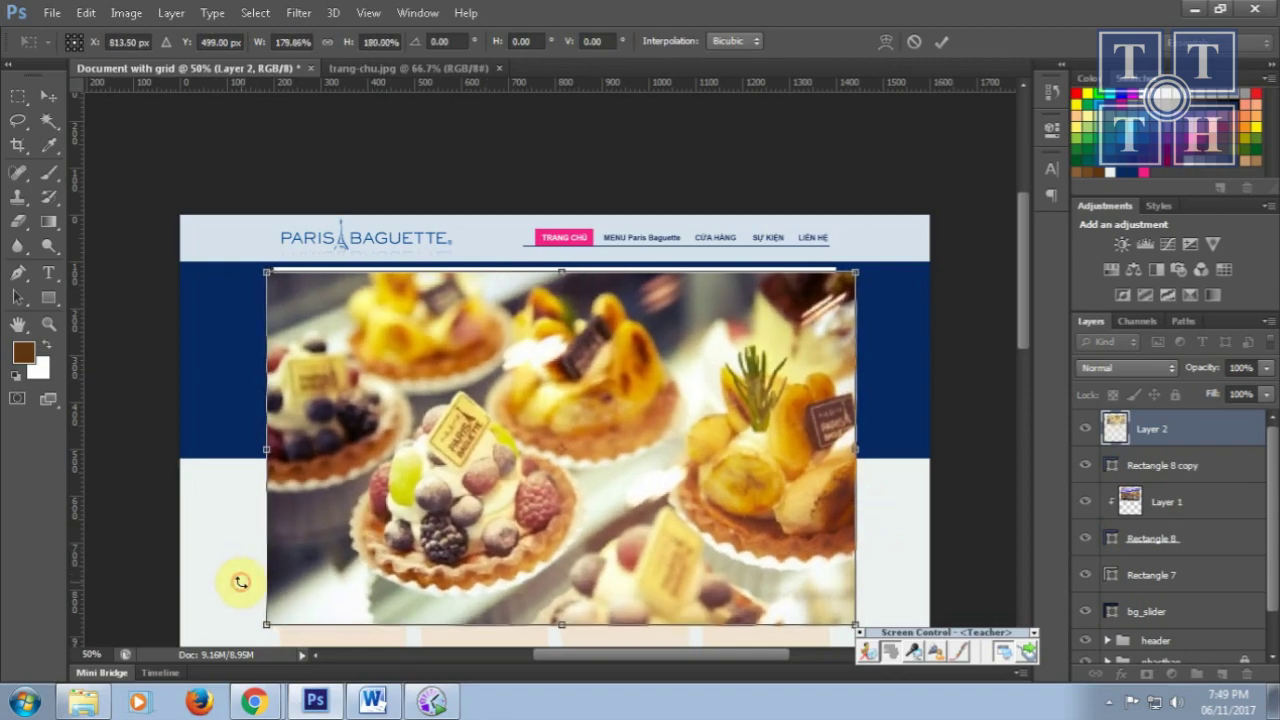
key("Return")
- Move the tart photo up over the slider and clip it to Rectangle 8 copy
left_click_drag(497, 527, 483, 439)
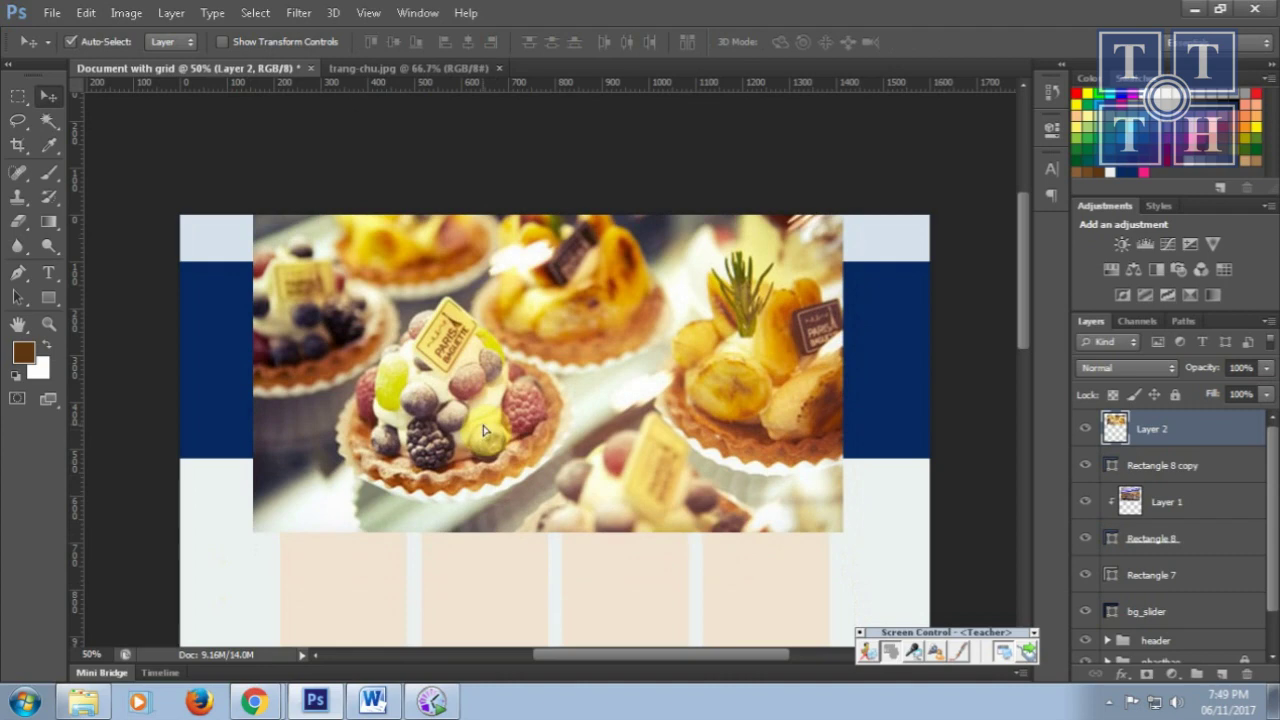
left_click(1172, 446, "alt")
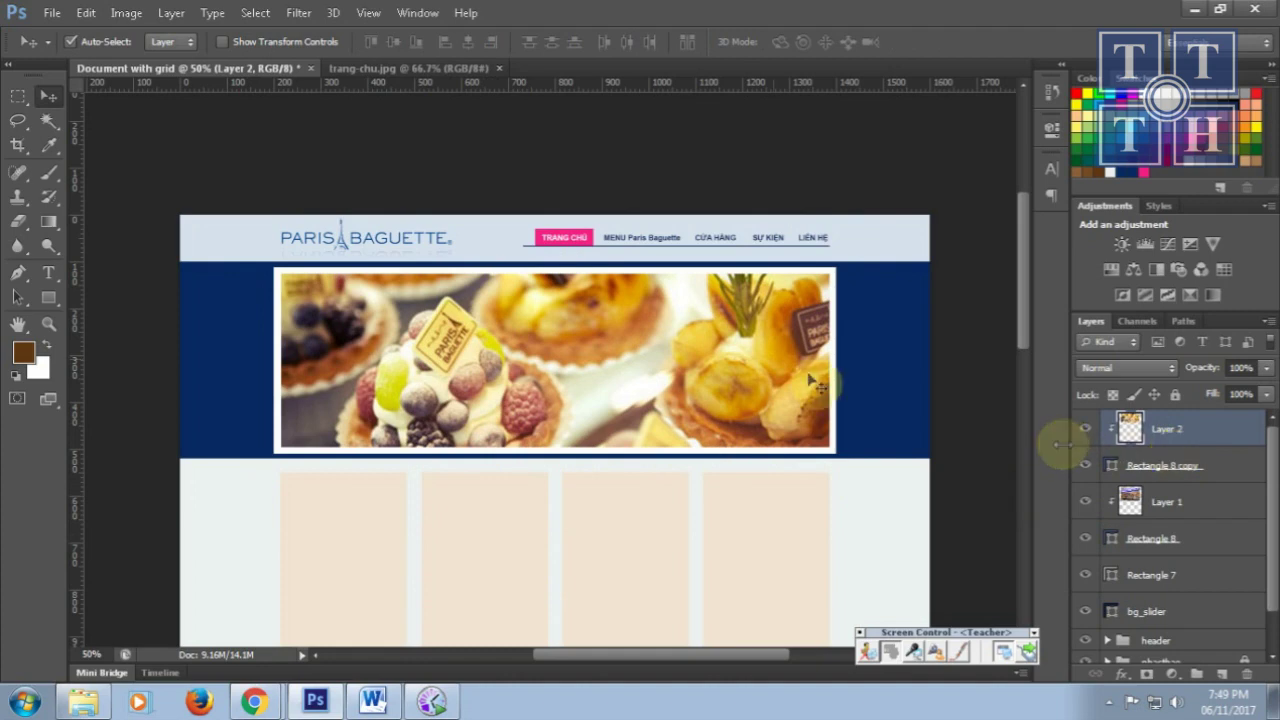
left_click(614, 430)
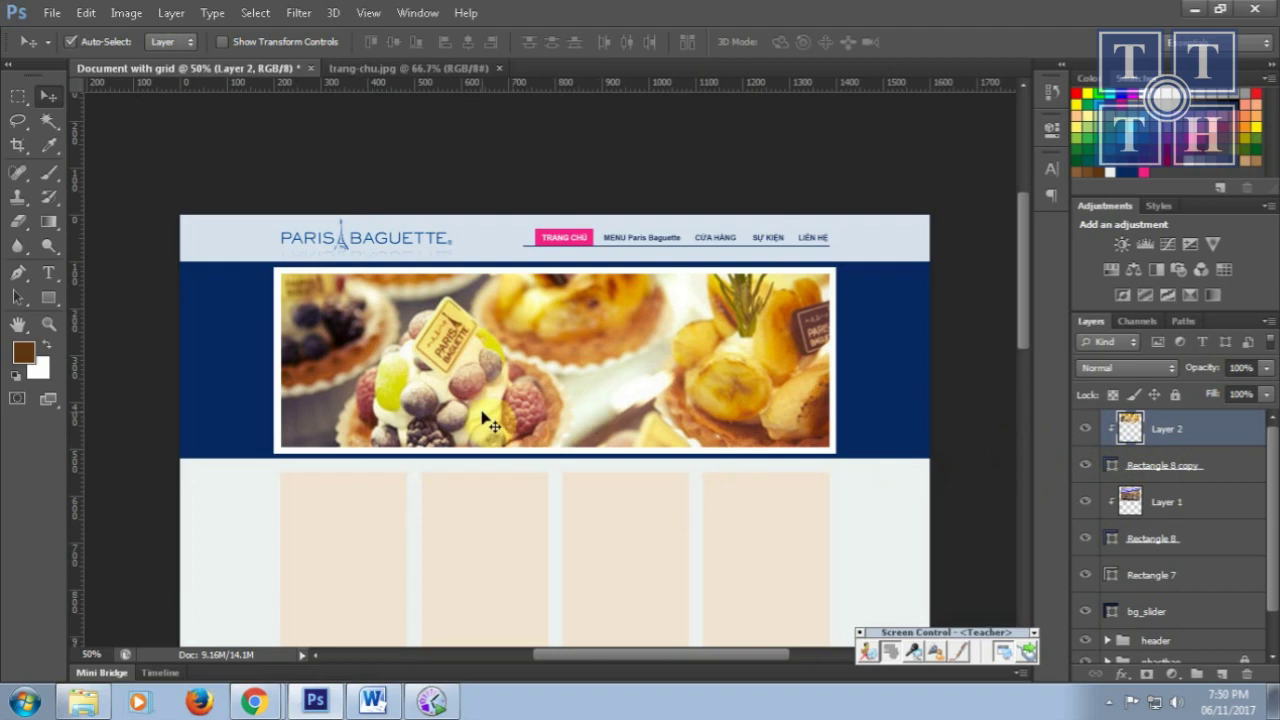
- Activate the Custom Shape tool and replace the current shape presets with the Arrows set
key("ctrl+plus")
left_click(215, 355)
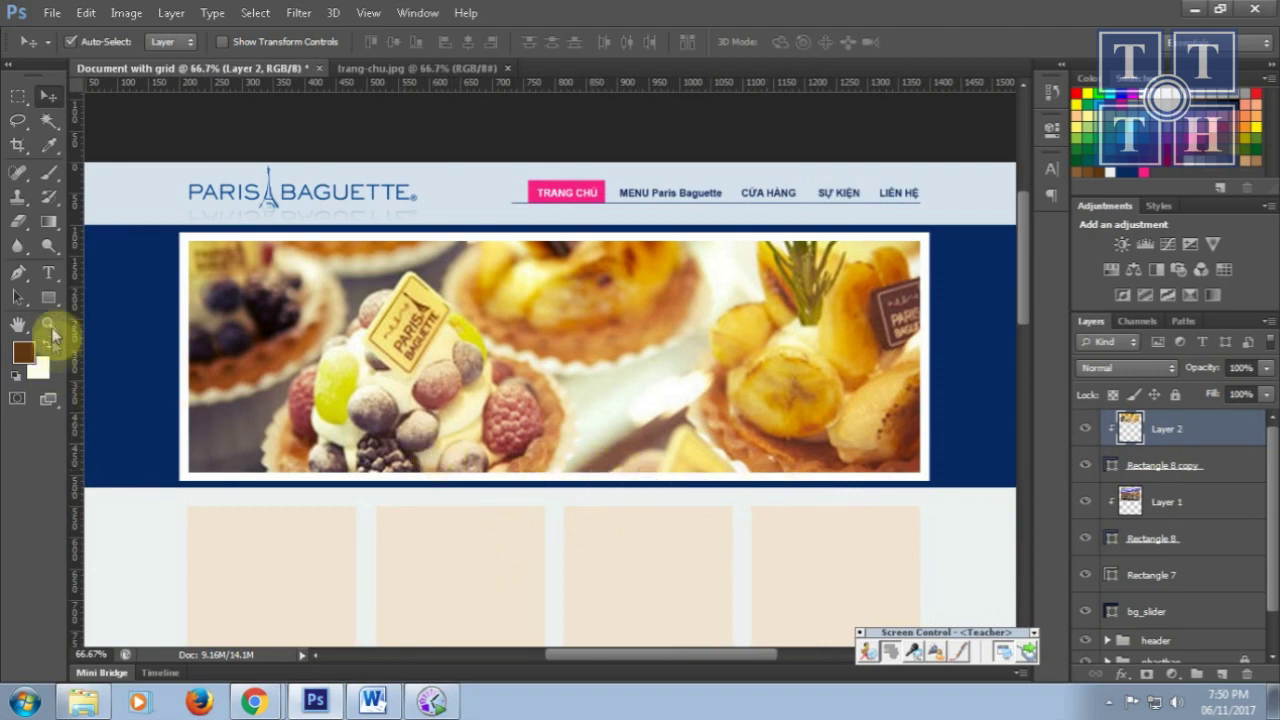
left_click_drag(48, 297, 104, 385)
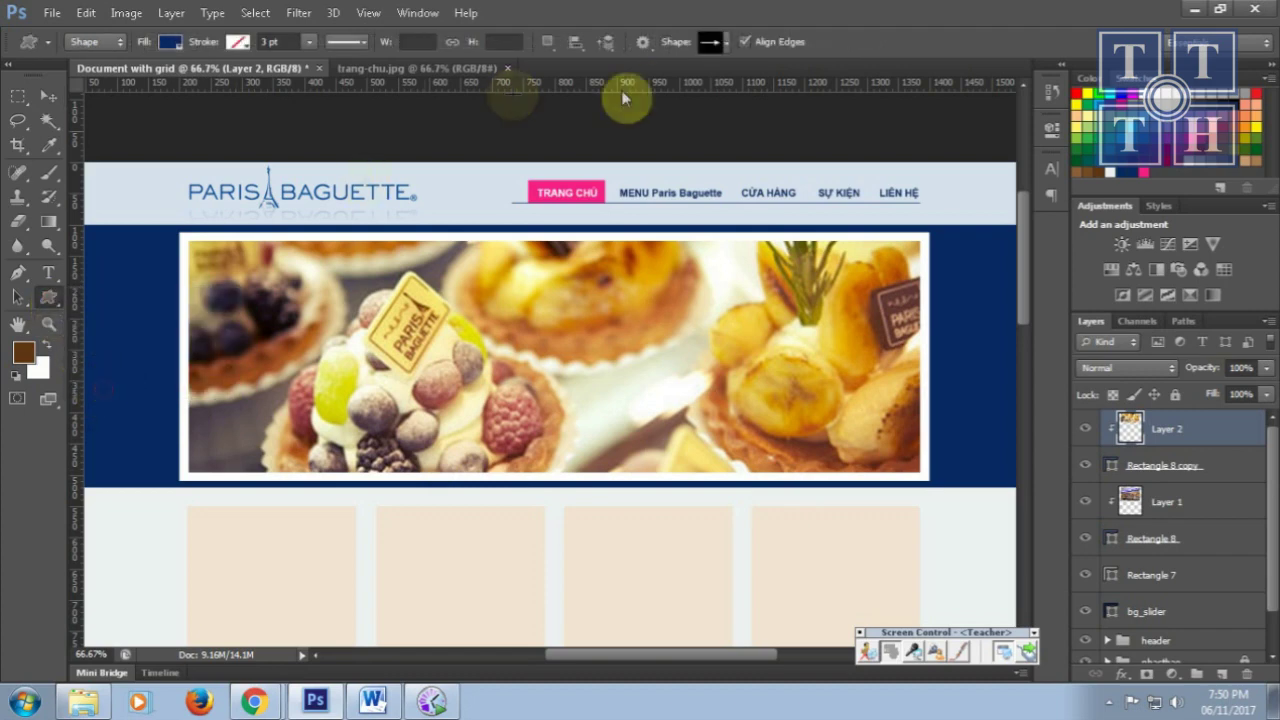
left_click(729, 44)
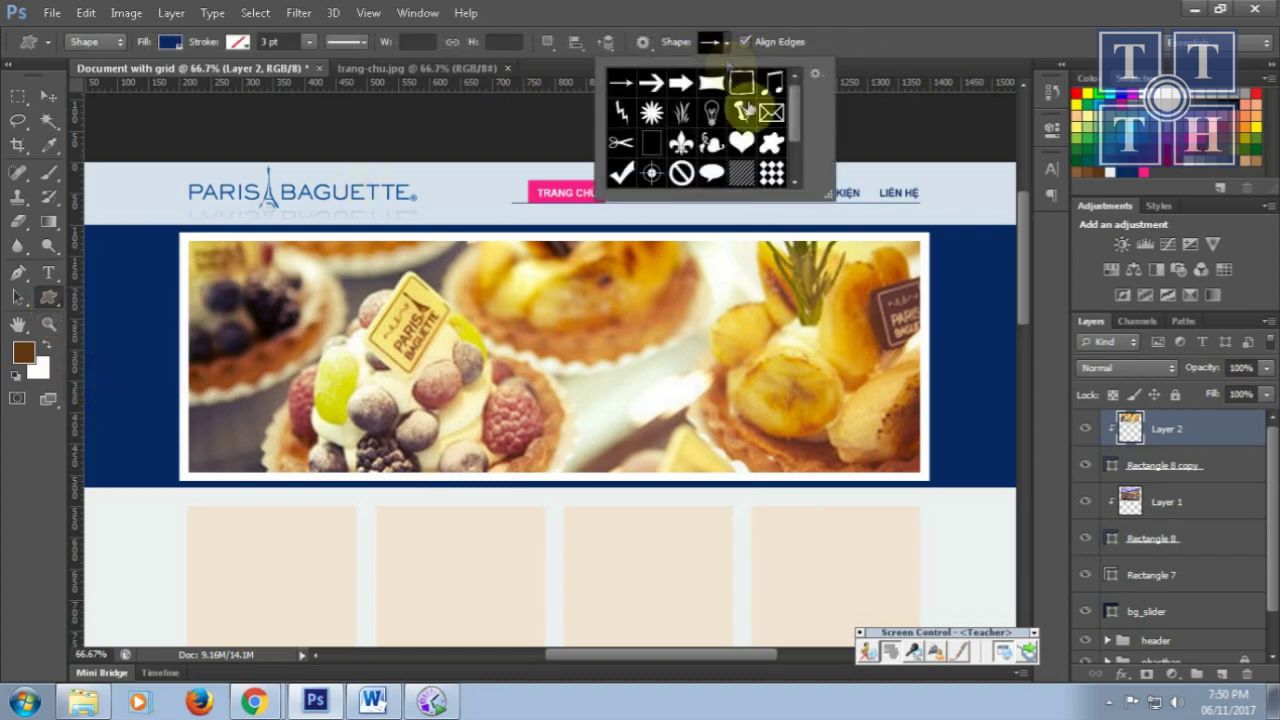
left_click(815, 78)
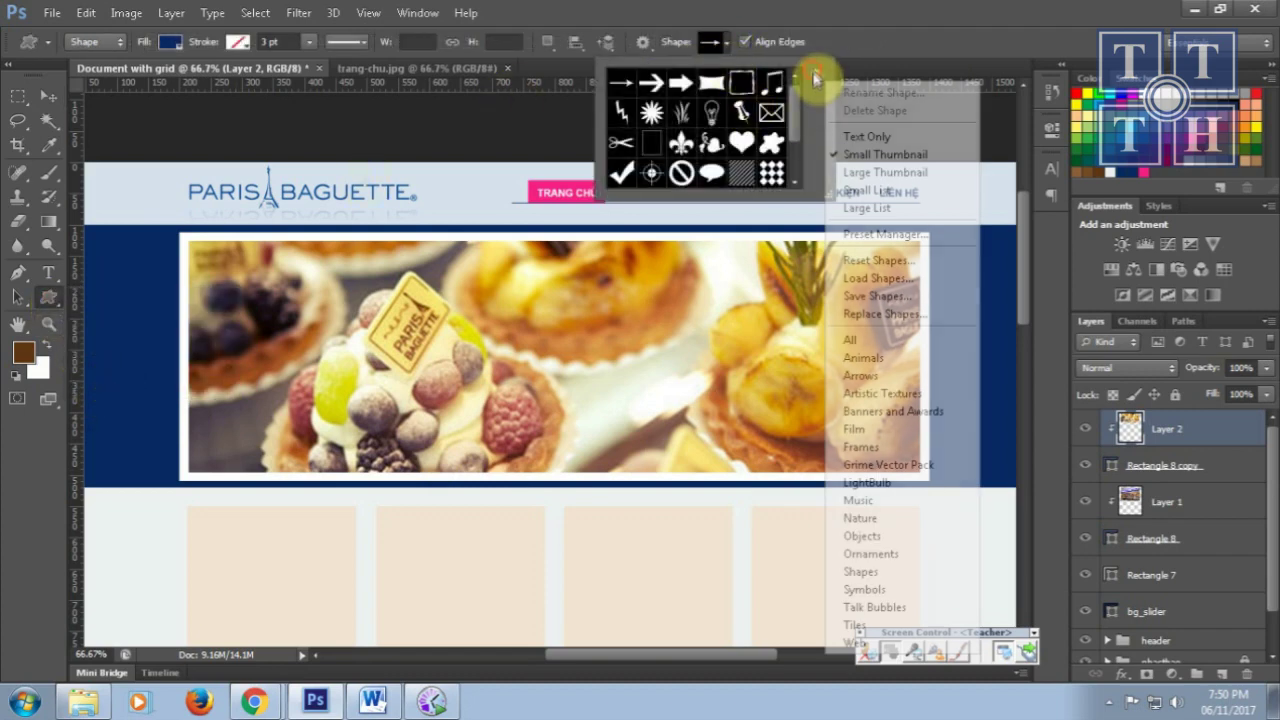
left_click(857, 376)
left_click(563, 276)
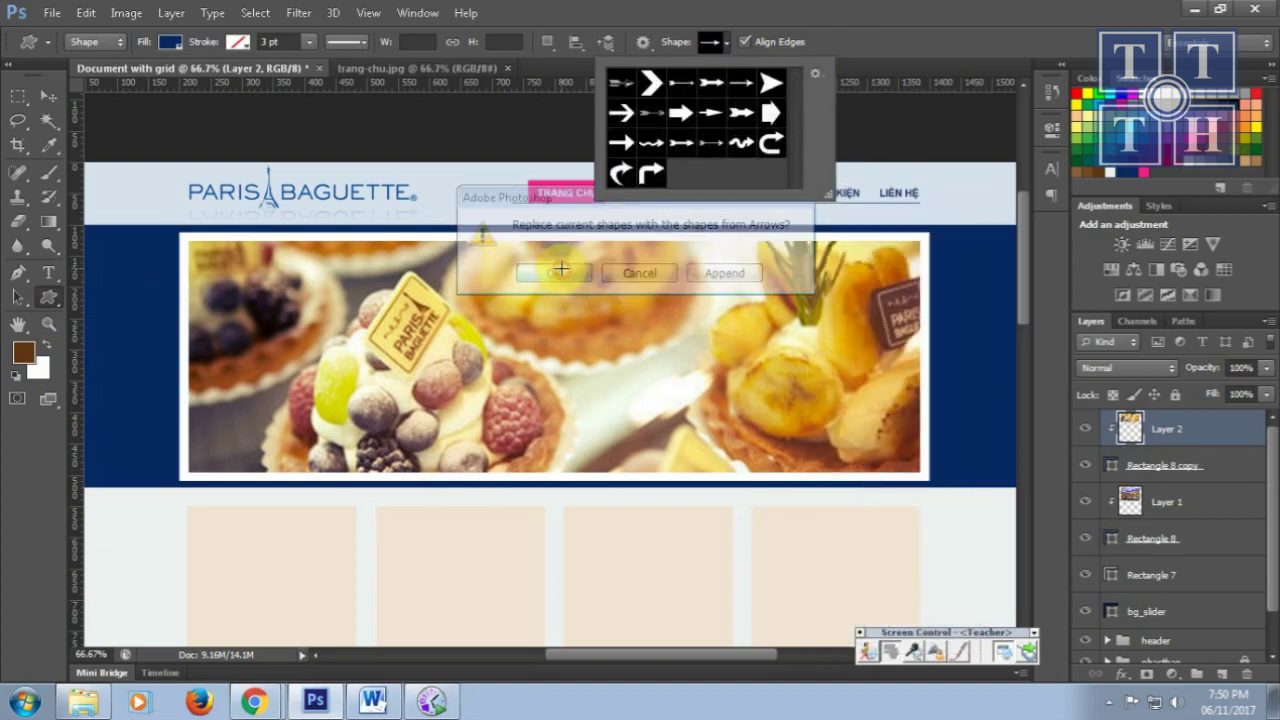
- Draw the solid notched arrowhead shape, about 25 by 68 px, just inside the right edge of the tart photo
left_click(772, 84)
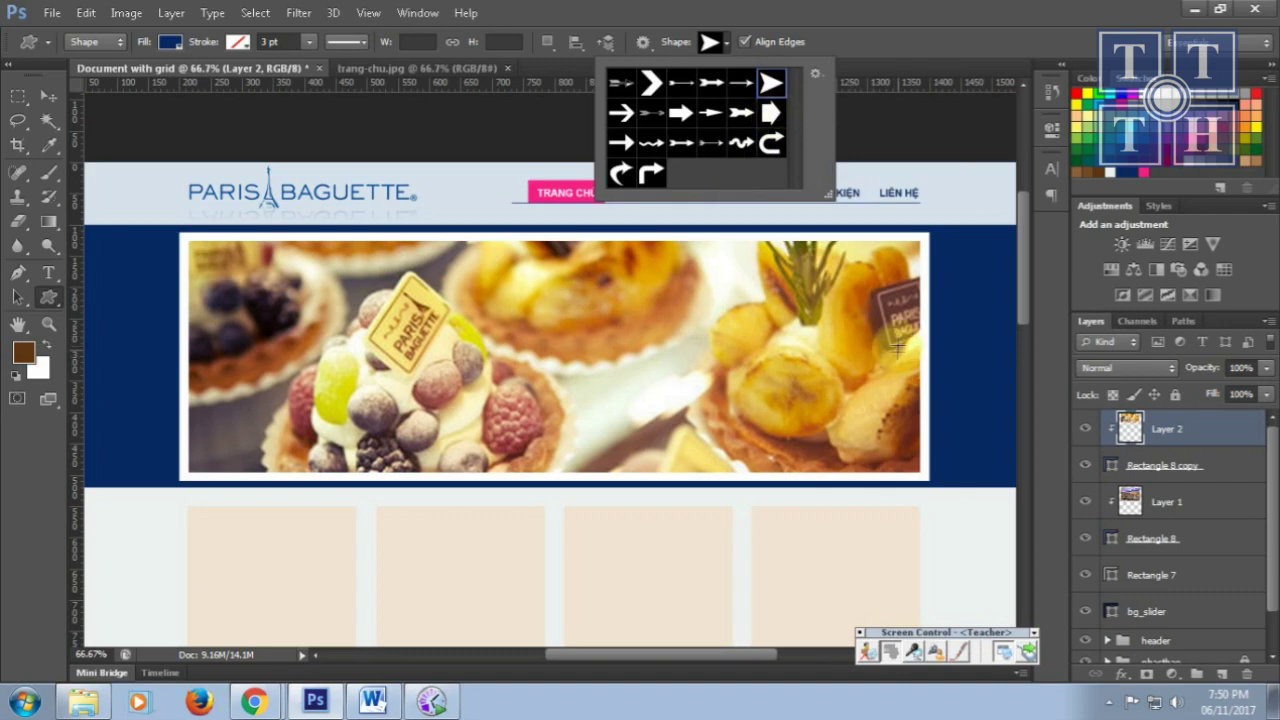
left_click(898, 340)
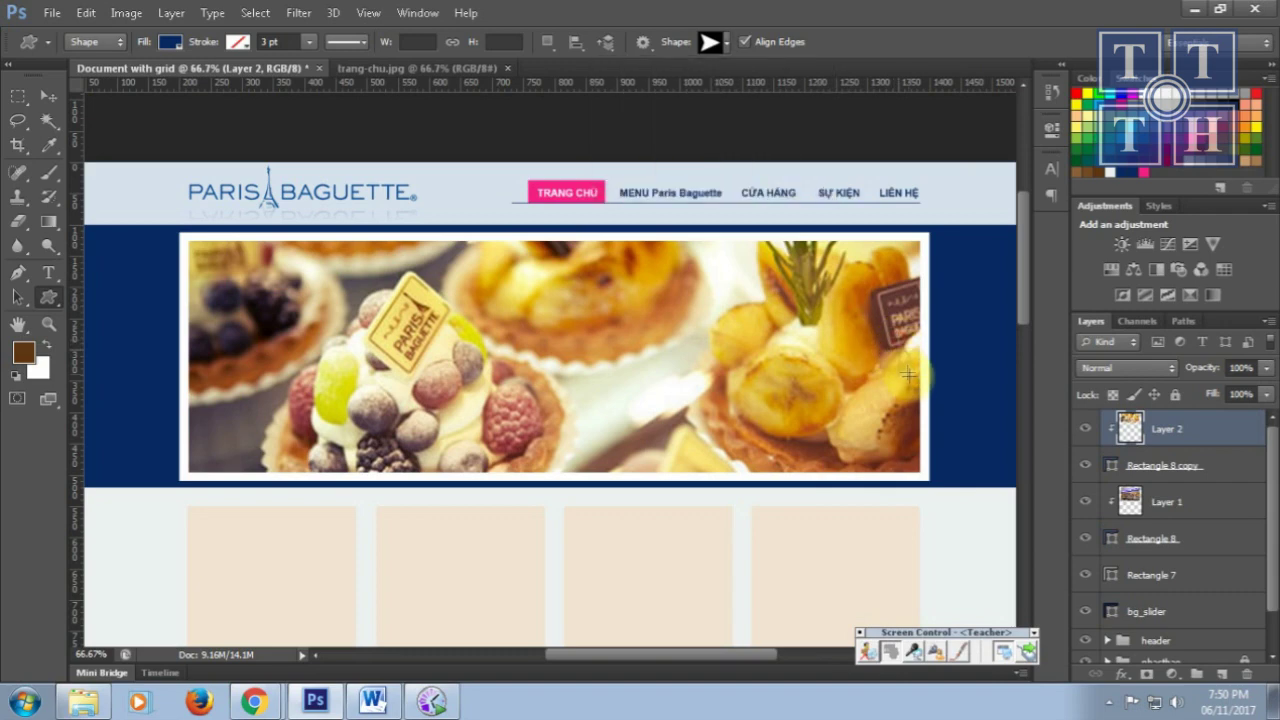
left_click_drag(911, 380, 898, 343)
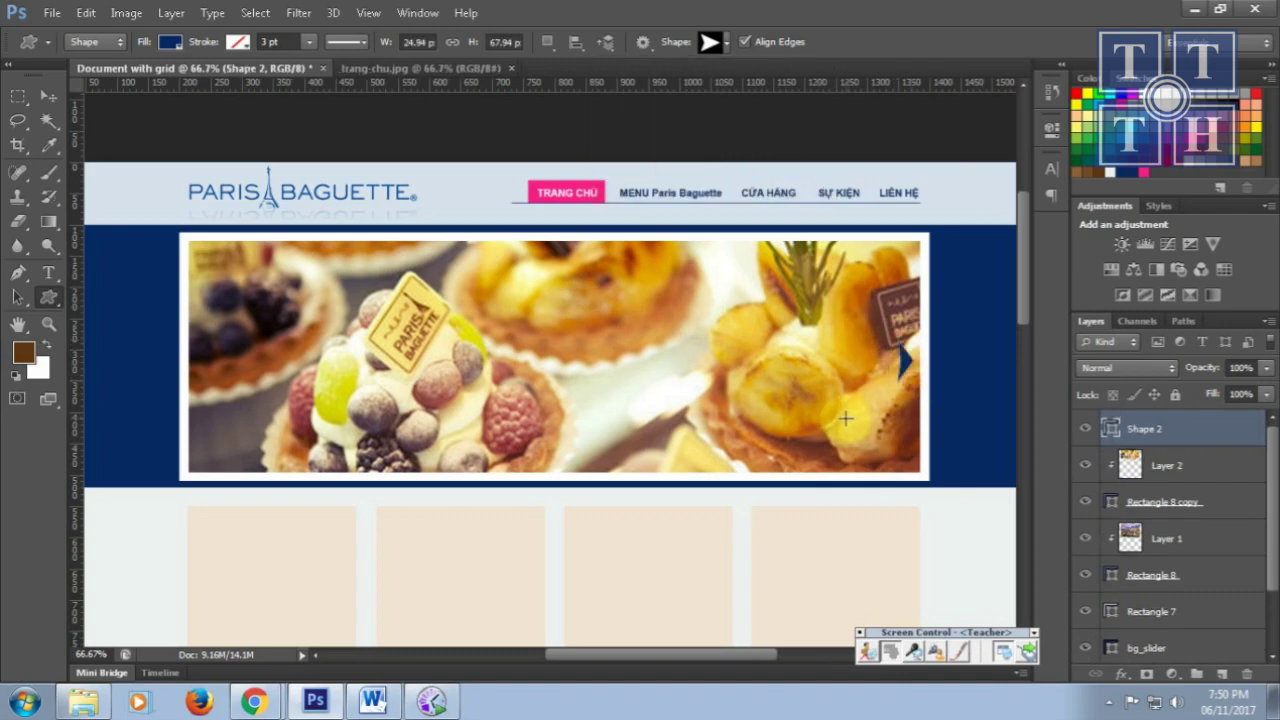
- Reshape the arrowhead into a thin chevron by moving its inner notch anchor point toward the tip
key("ctrl+plus")
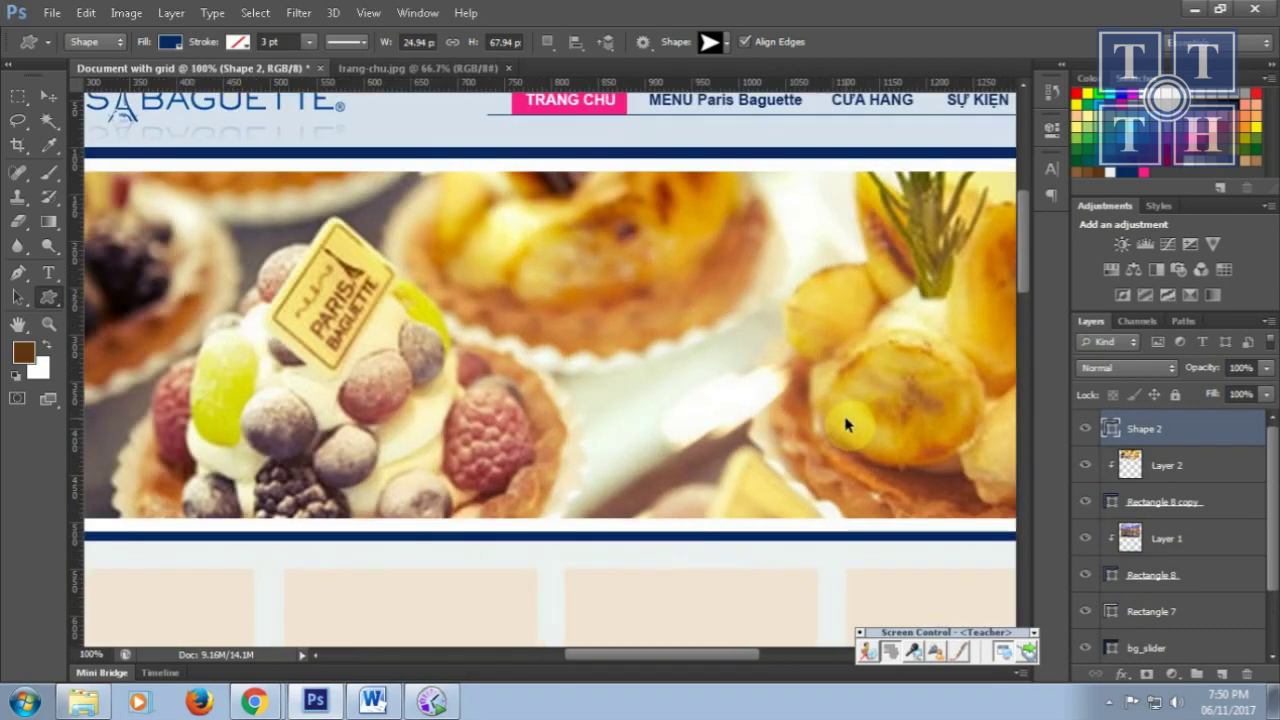
left_click_drag(845, 418, 483, 390)
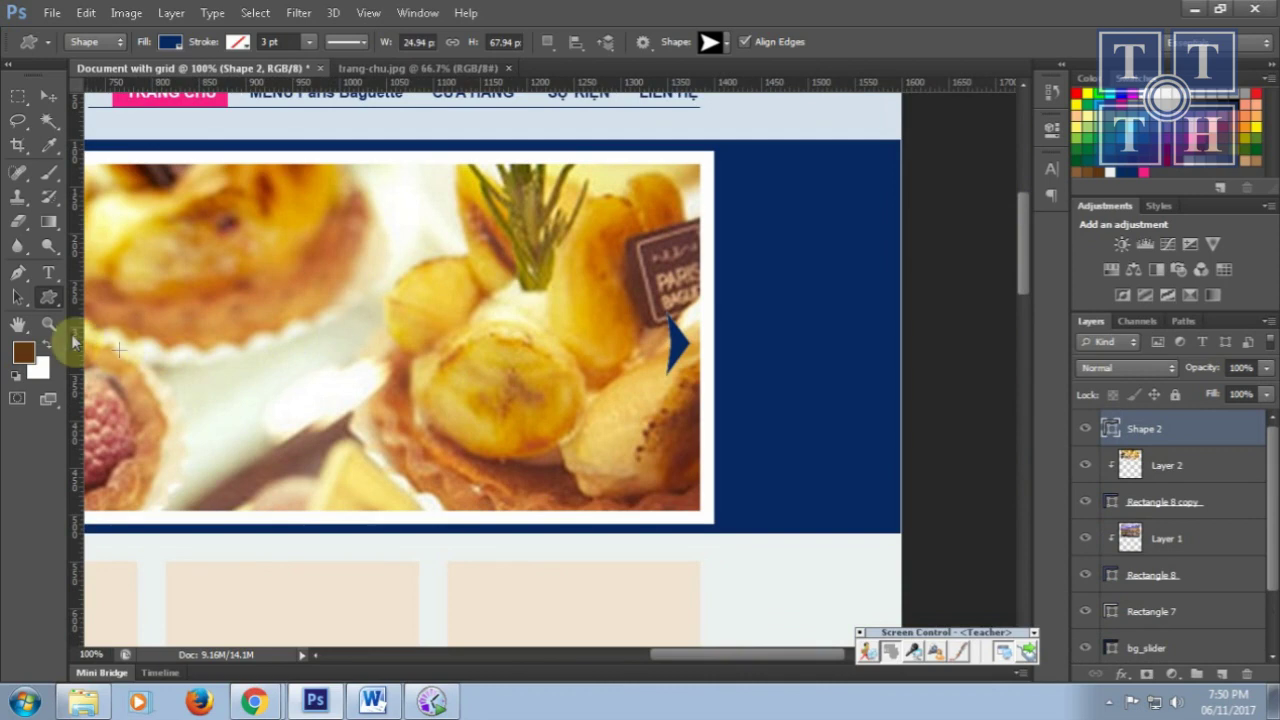
left_click(19, 276)
left_click(676, 345)
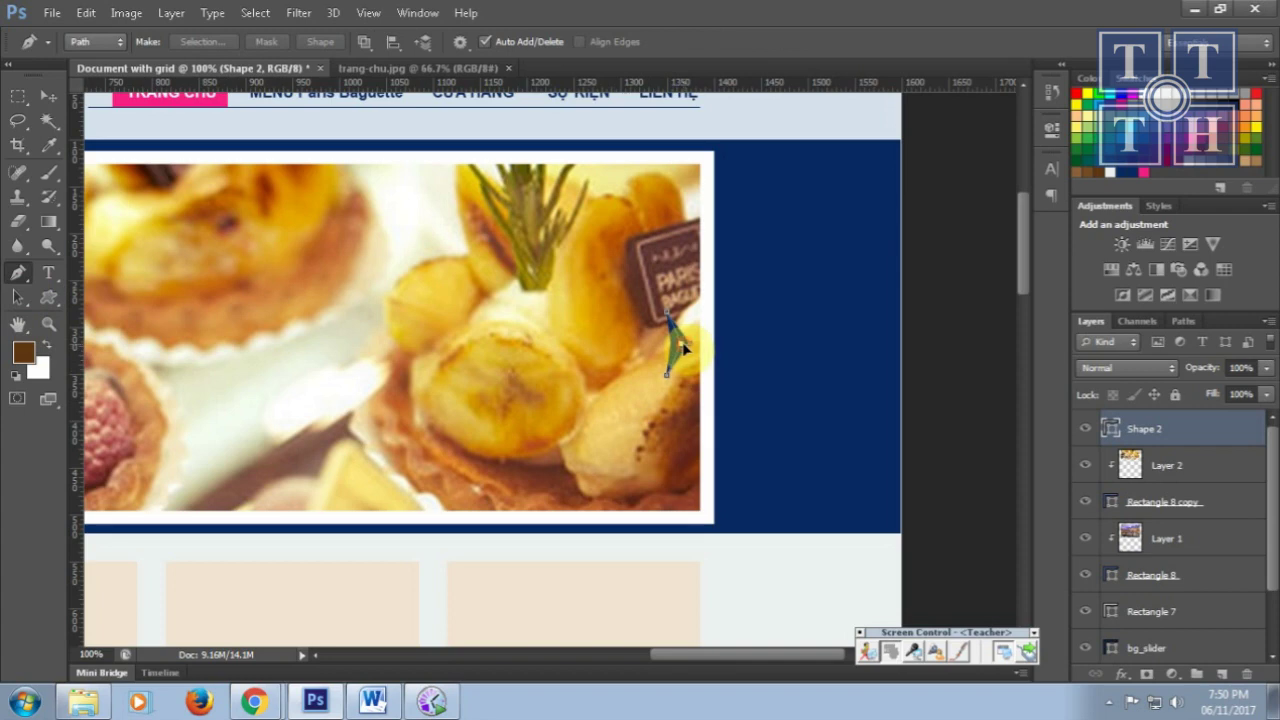
left_click(690, 350)
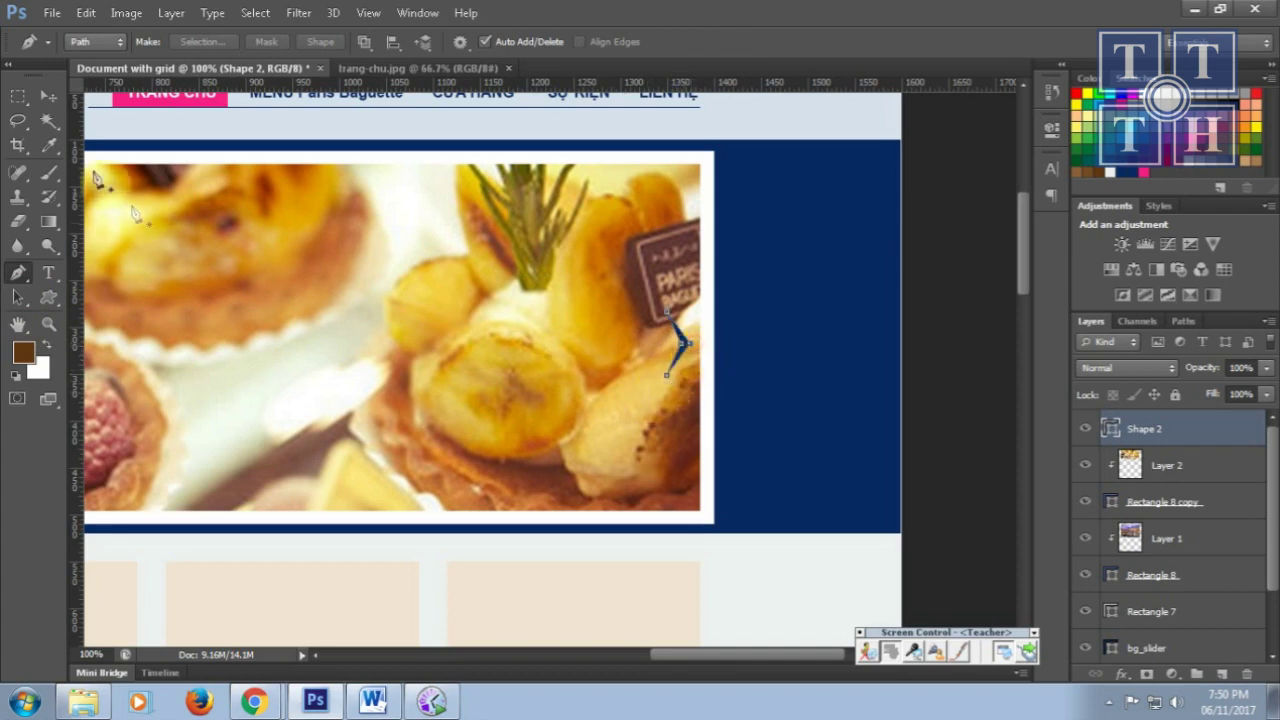
left_click(49, 96)
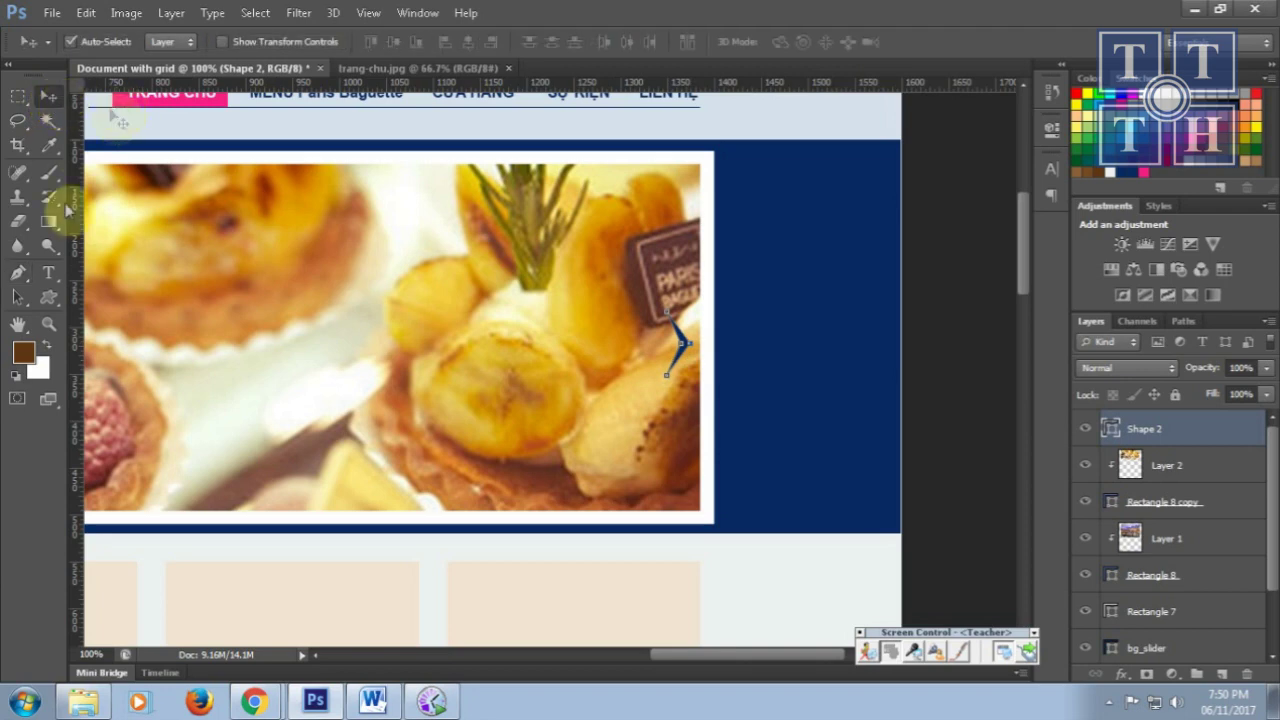
left_click(49, 296)
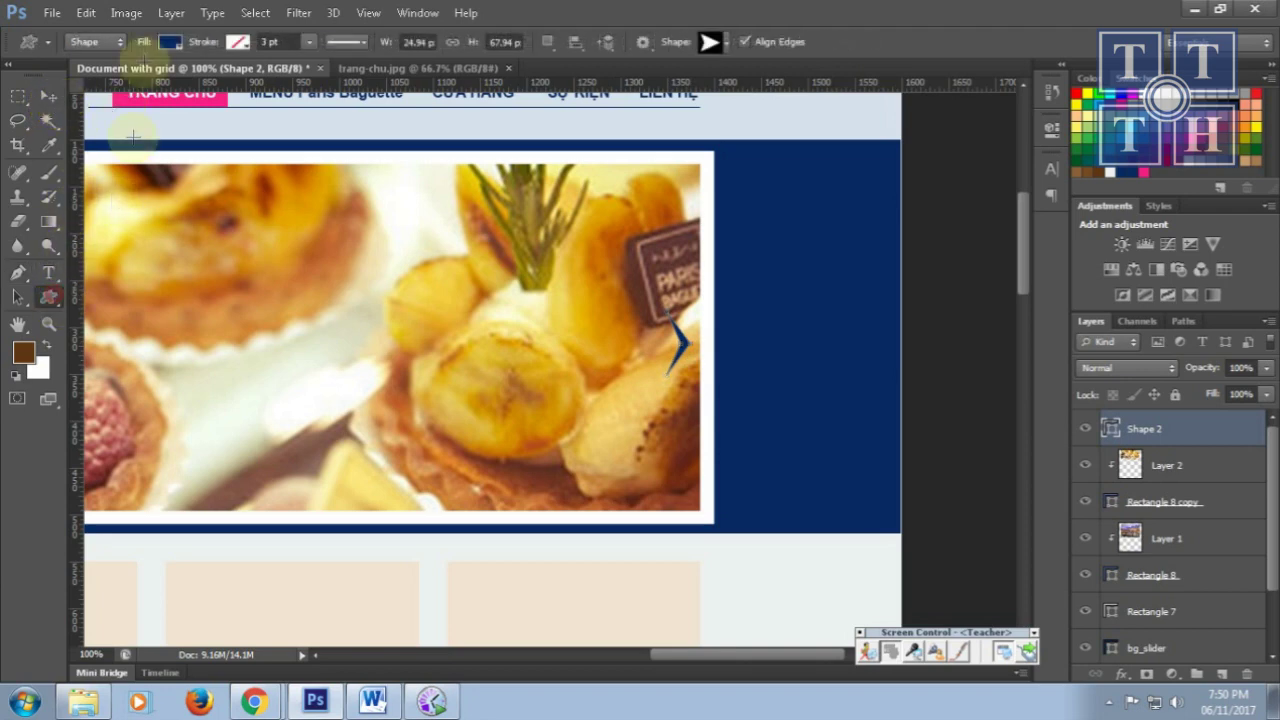
- Fill the chevron on the tart photo with white and lower its layer opacity to 73%
left_click(172, 44)
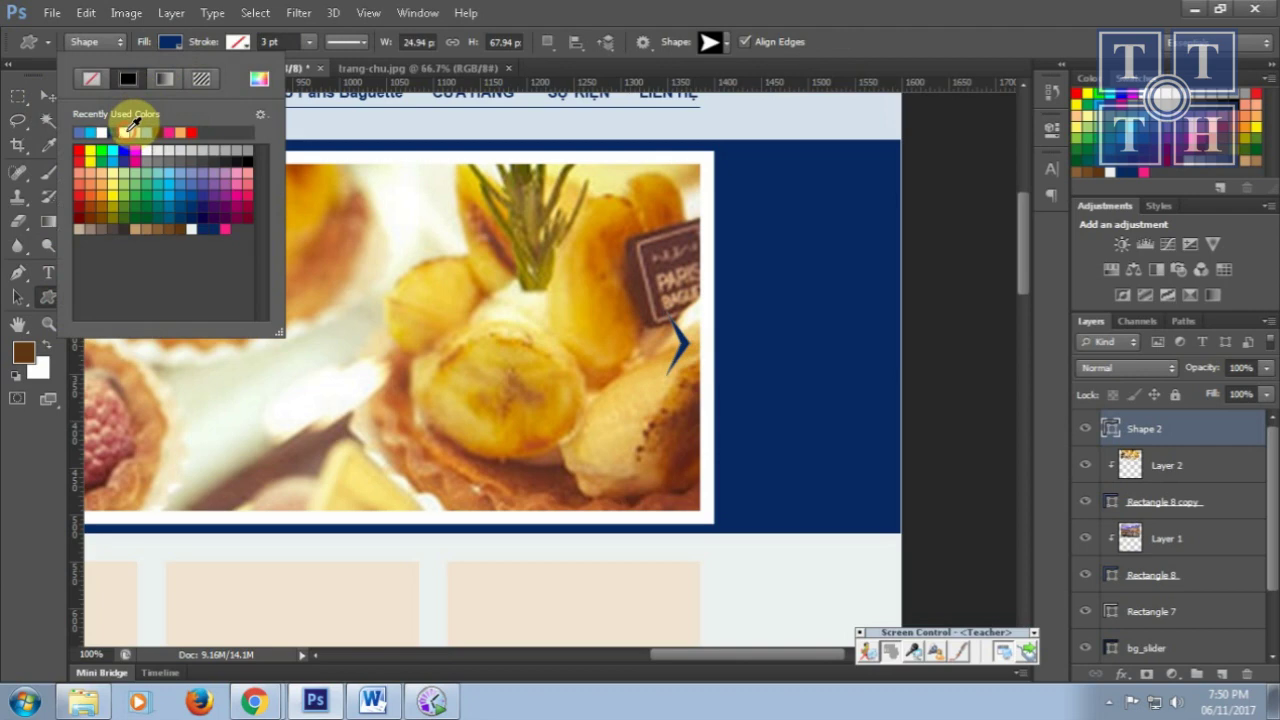
left_click(1267, 368)
left_click_drag(1244, 392, 1223, 394)
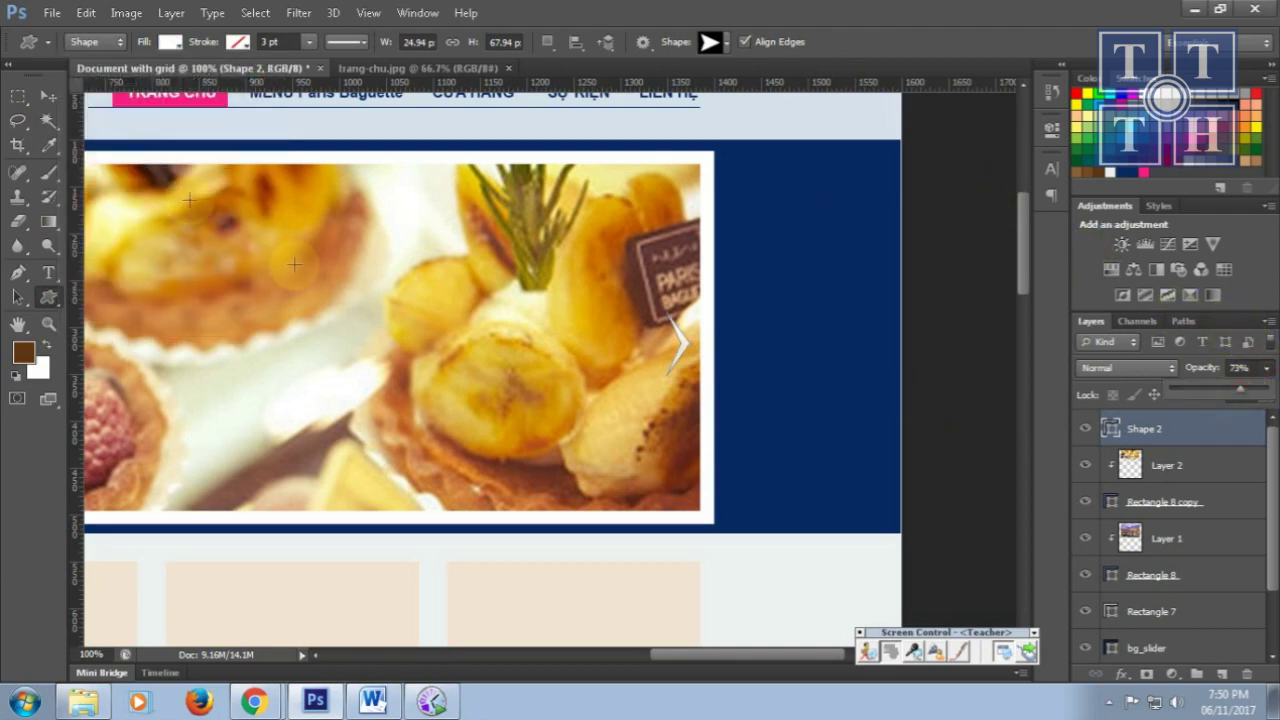
- Duplicate the white chevron and place the copy just inside the tart photo's left edge
left_click(50, 97)
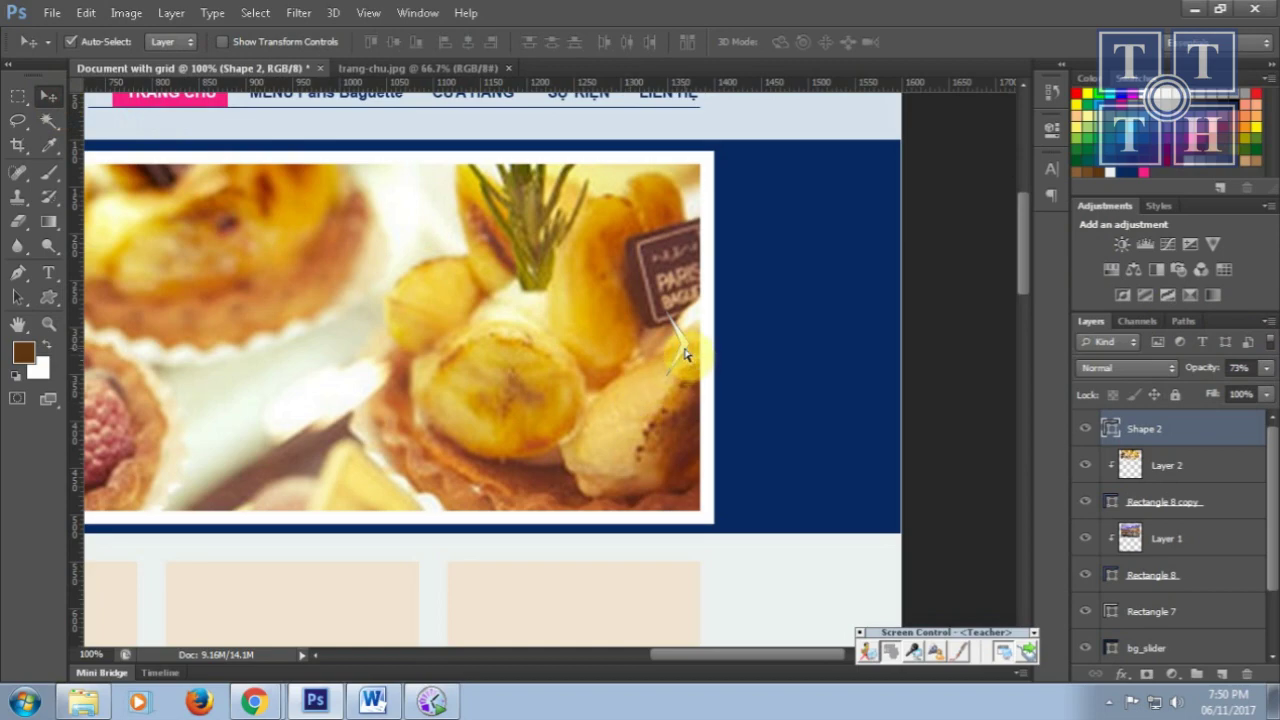
left_click_drag(685, 354, 693, 360)
left_click_drag(360, 349, 693, 373)
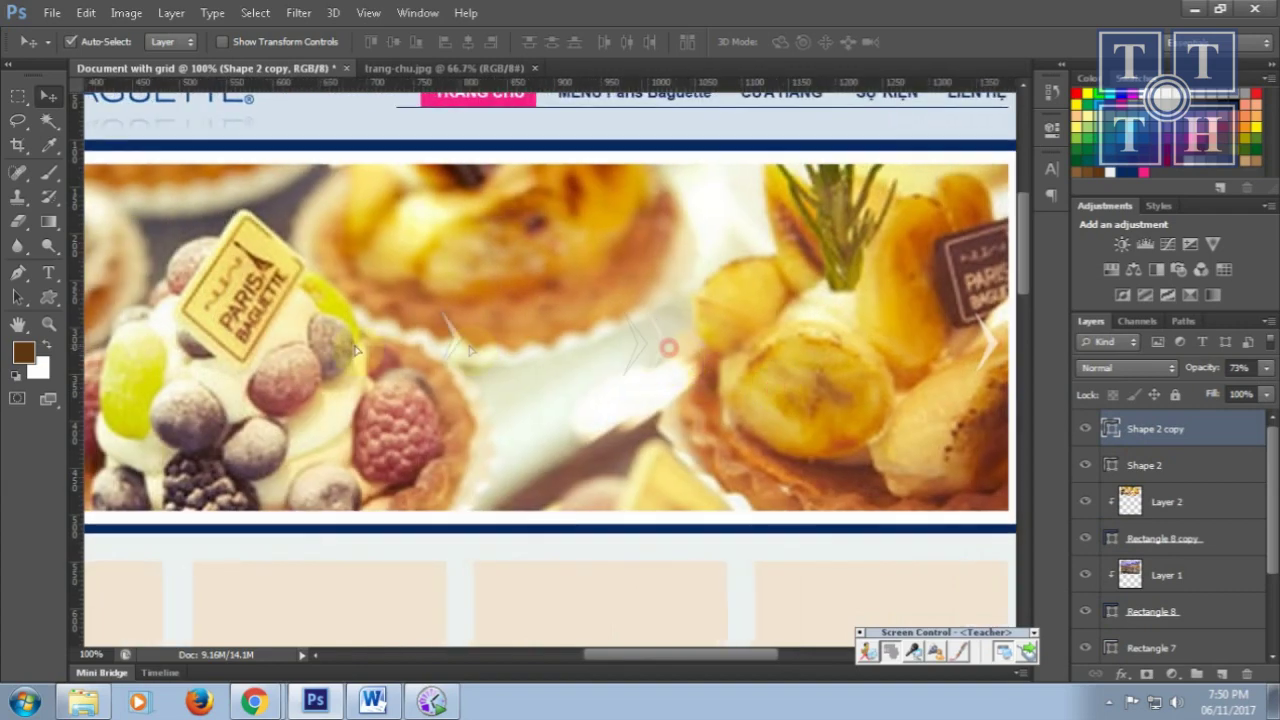
left_click_drag(290, 380, 680, 343)
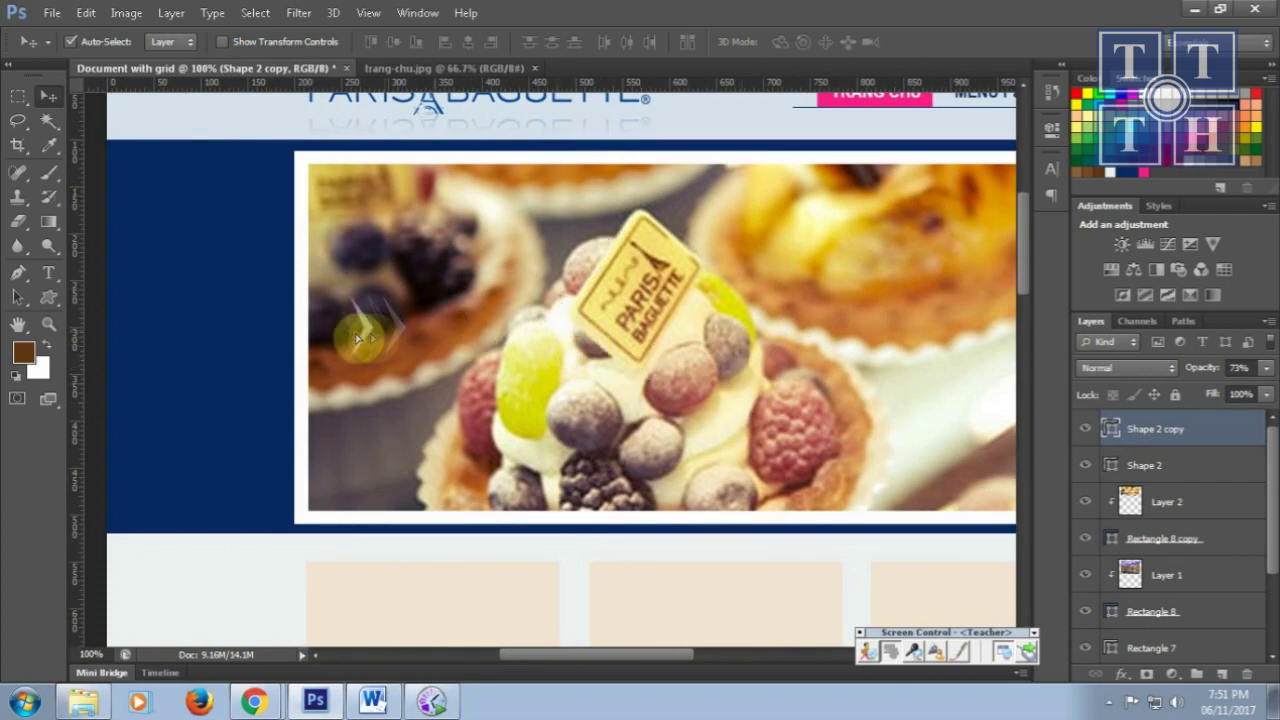
- Flip the copied chevron horizontally and align both chevrons by their vertical centers
key("ctrl+t")
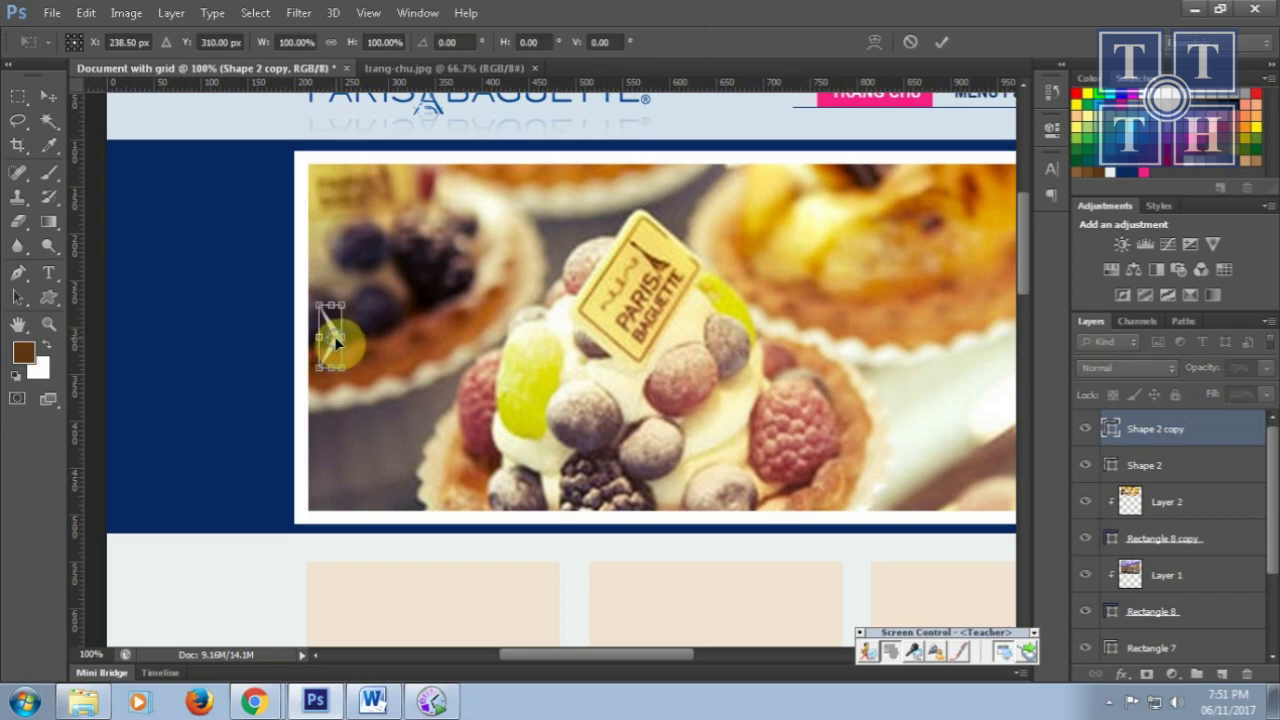
right_click(336, 342)
left_click(404, 624)
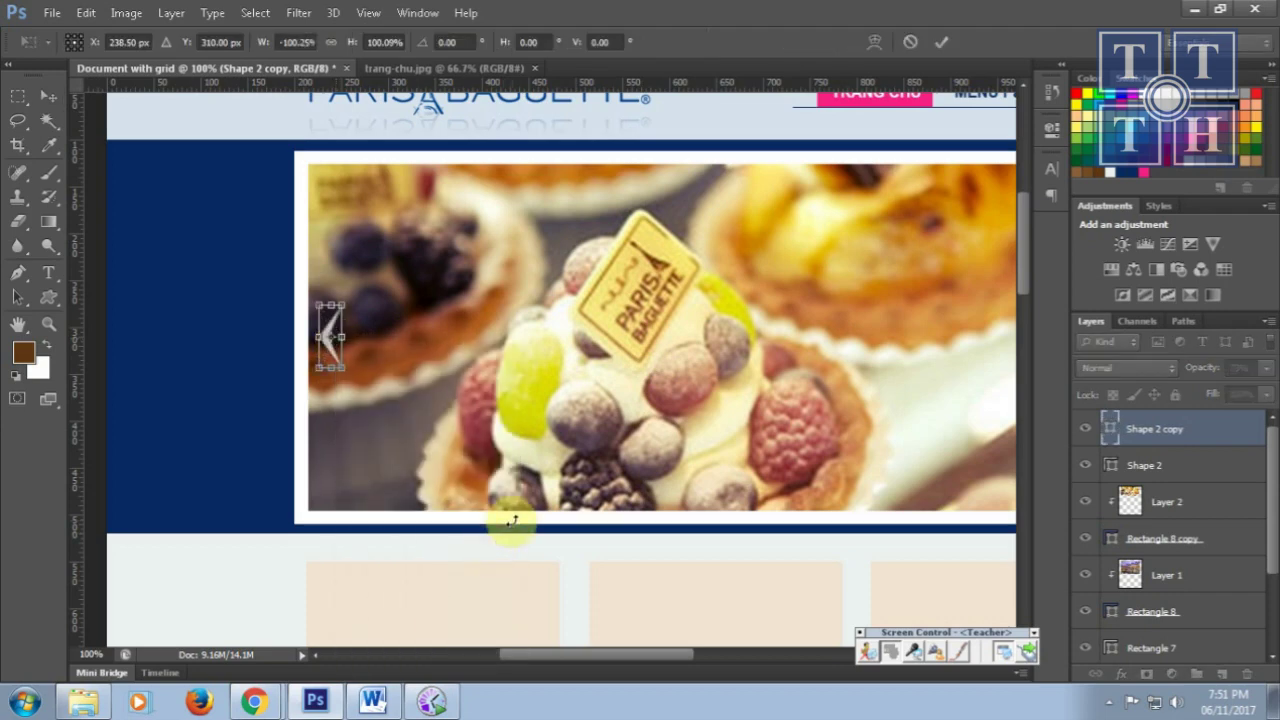
key("Return")
left_click(1112, 462, "shift")
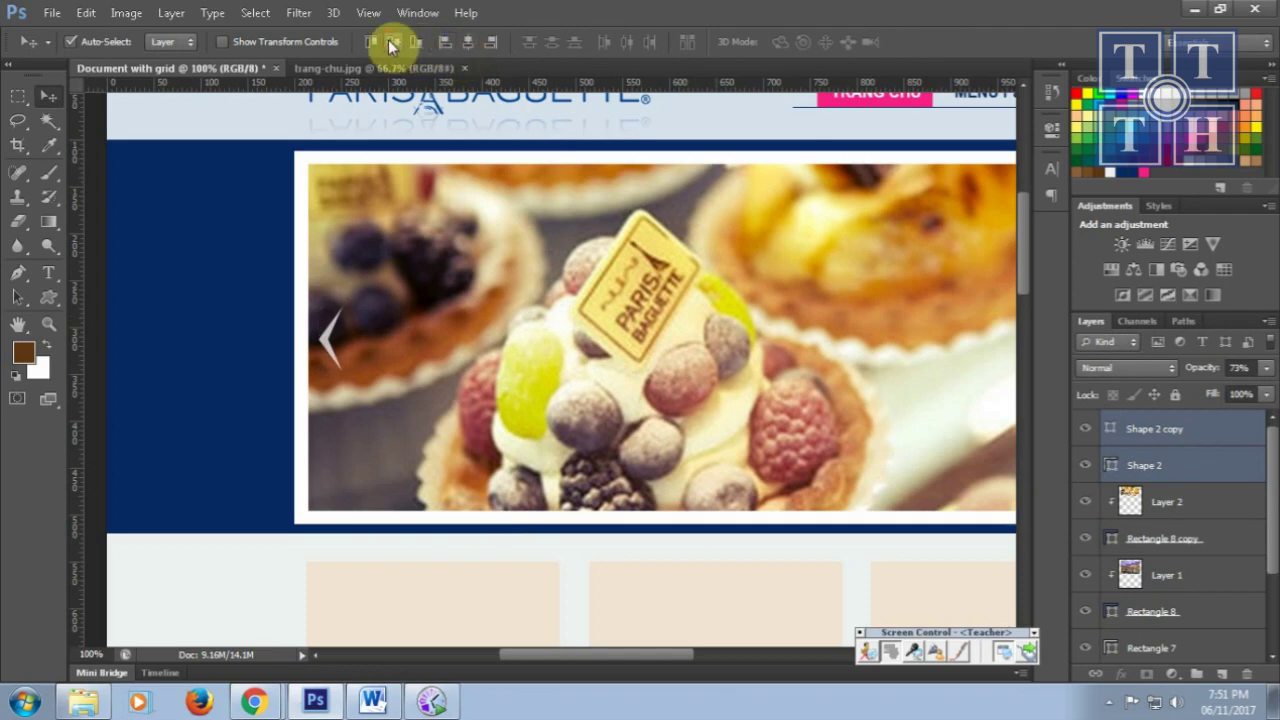
- Create a white 15 by 15 px circle with the Ellipse tool near the photo's lower edge
left_click(55, 306)
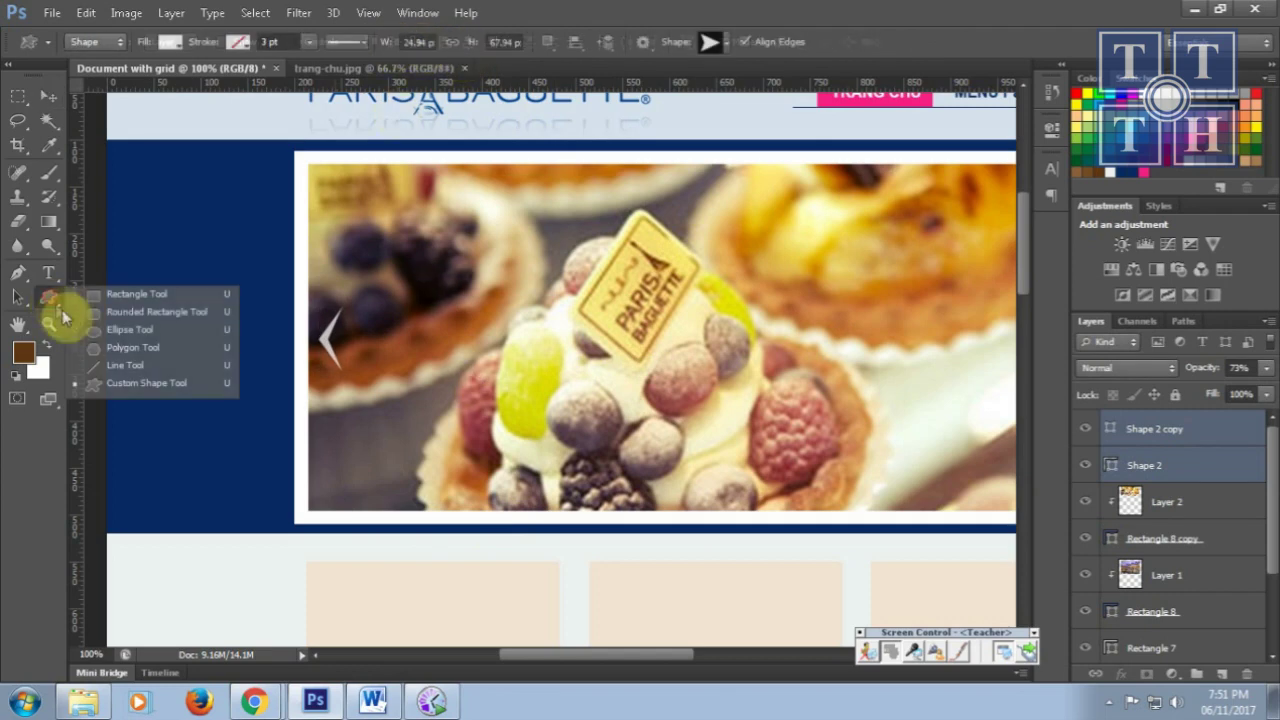
left_click(108, 329)
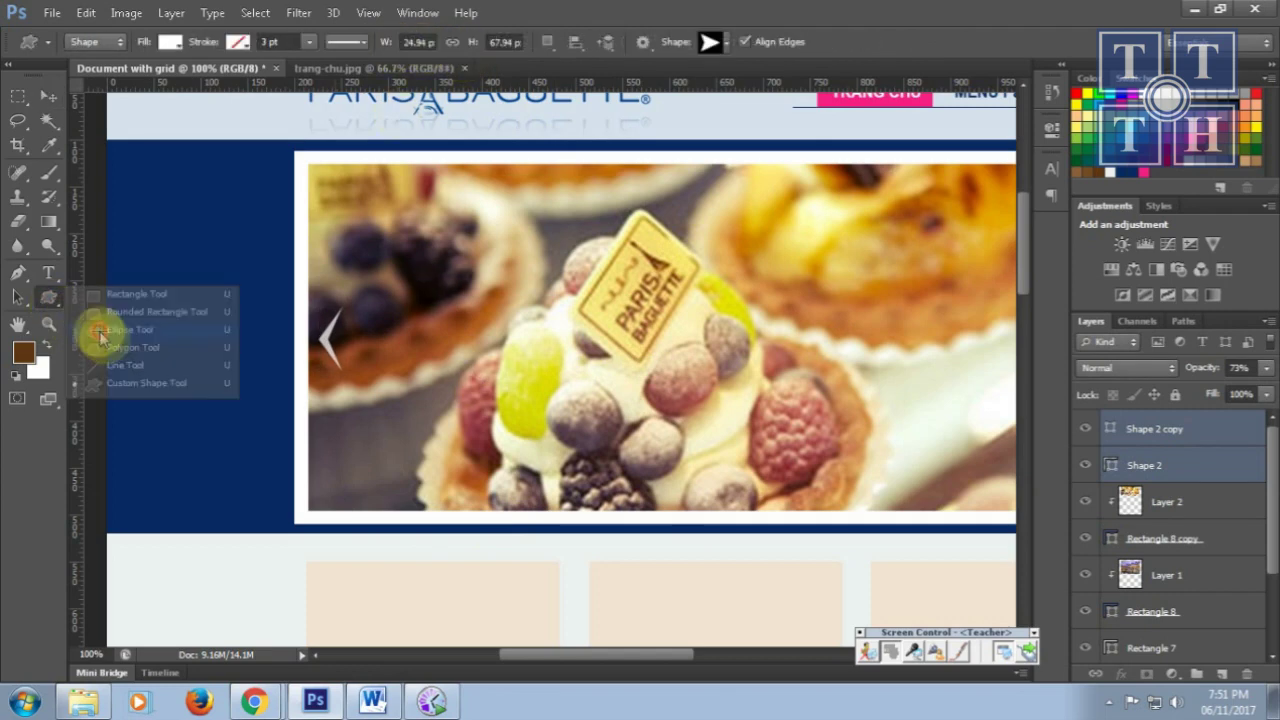
left_click(848, 499)
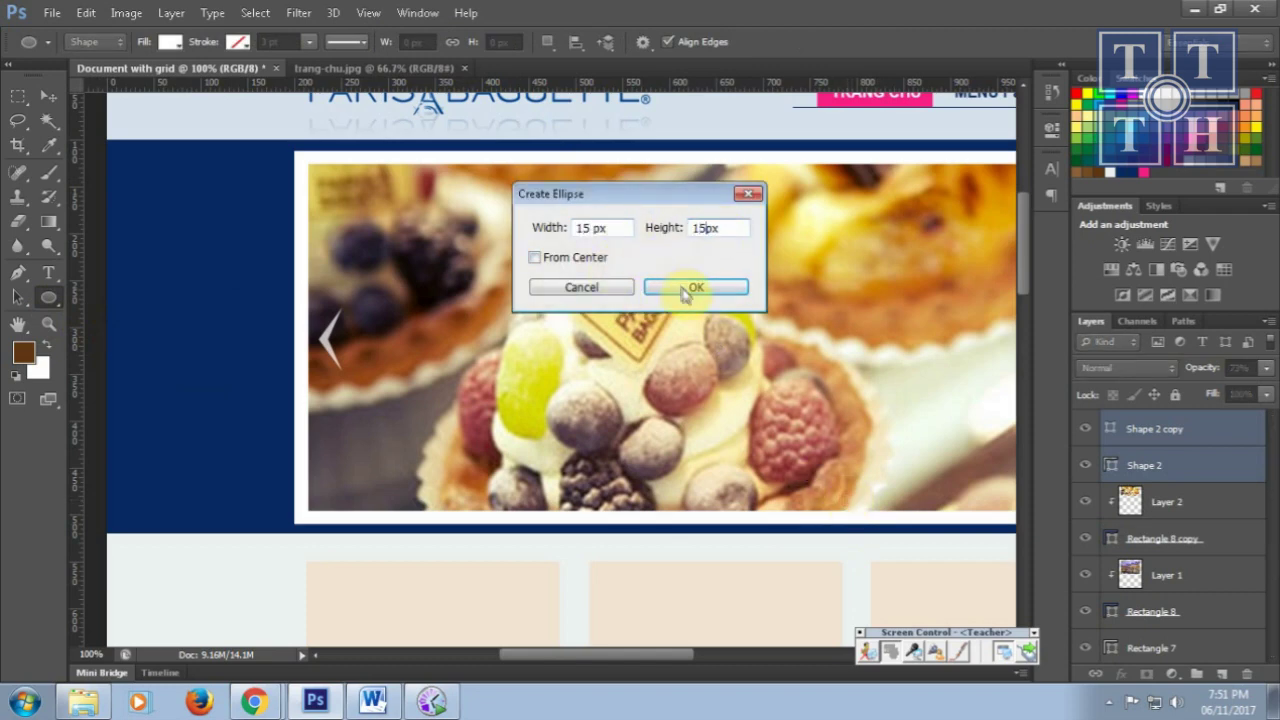
left_click(694, 287)
- Duplicate the circle into a row of four dots along the photo's lower edge and distribute them evenly by horizontal centers
left_click_drag(775, 408, 512, 388)
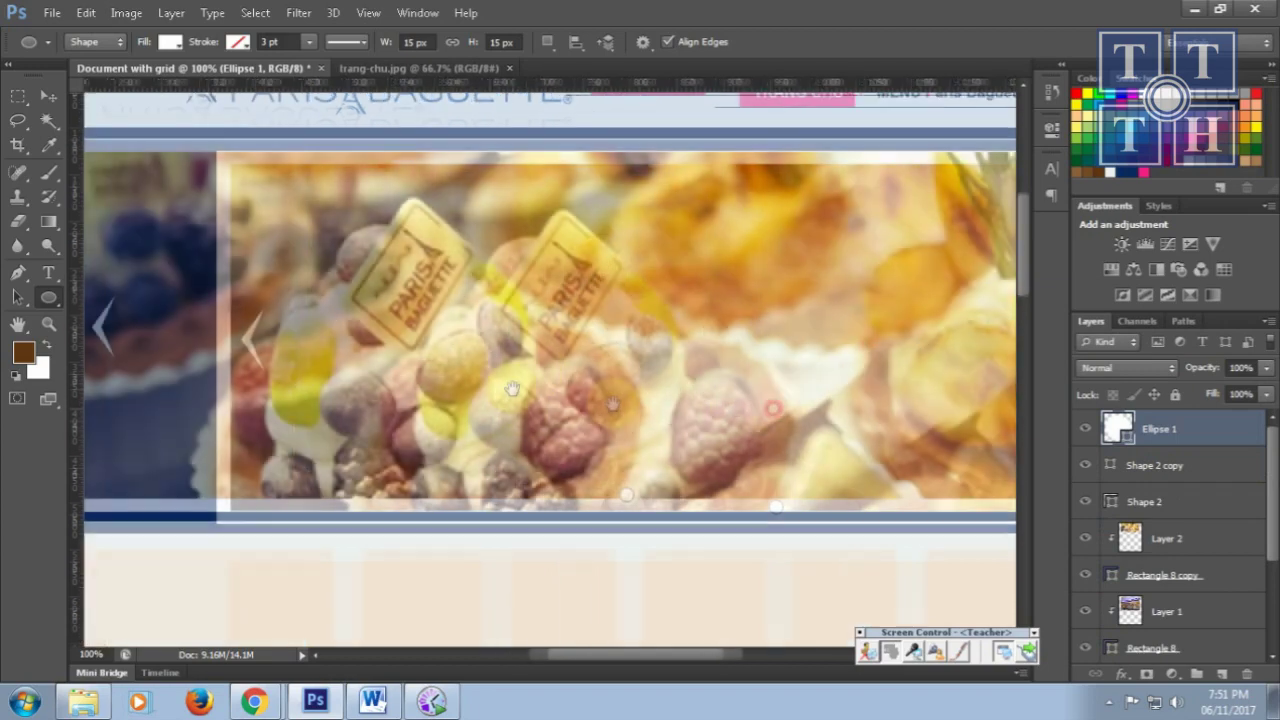
left_click(48, 95)
left_click(492, 477)
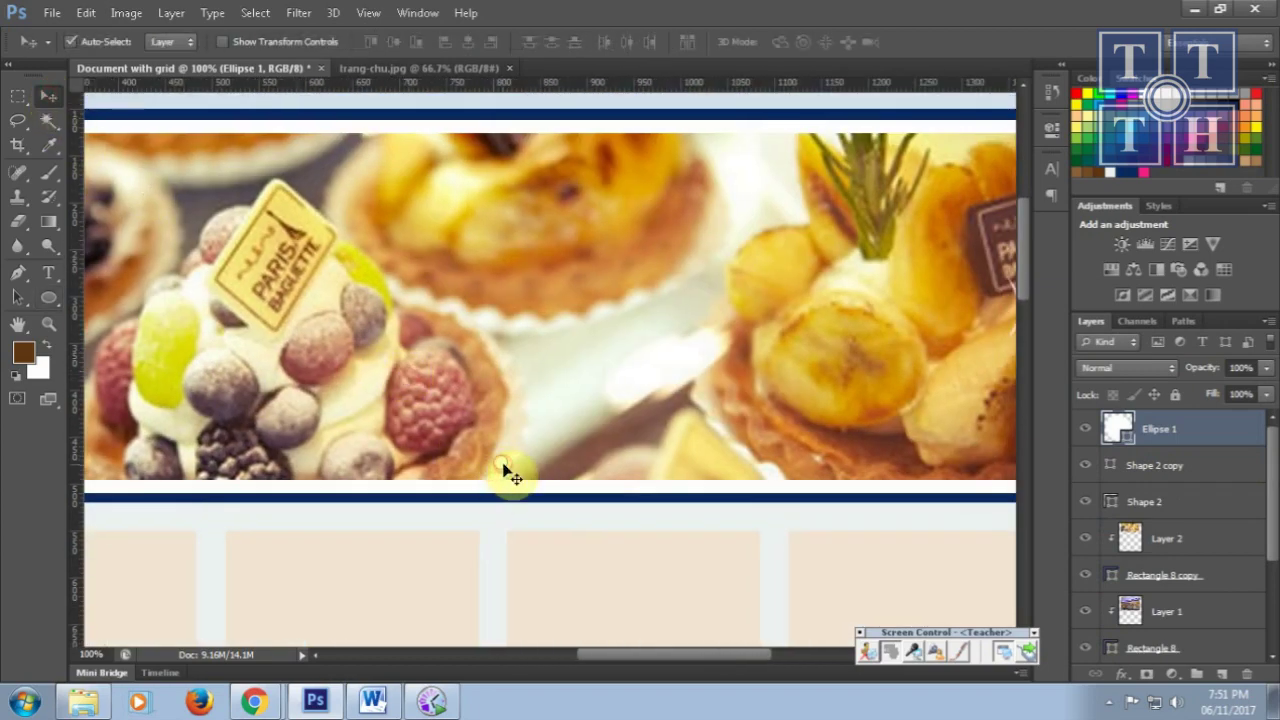
left_click_drag(508, 472, 578, 466)
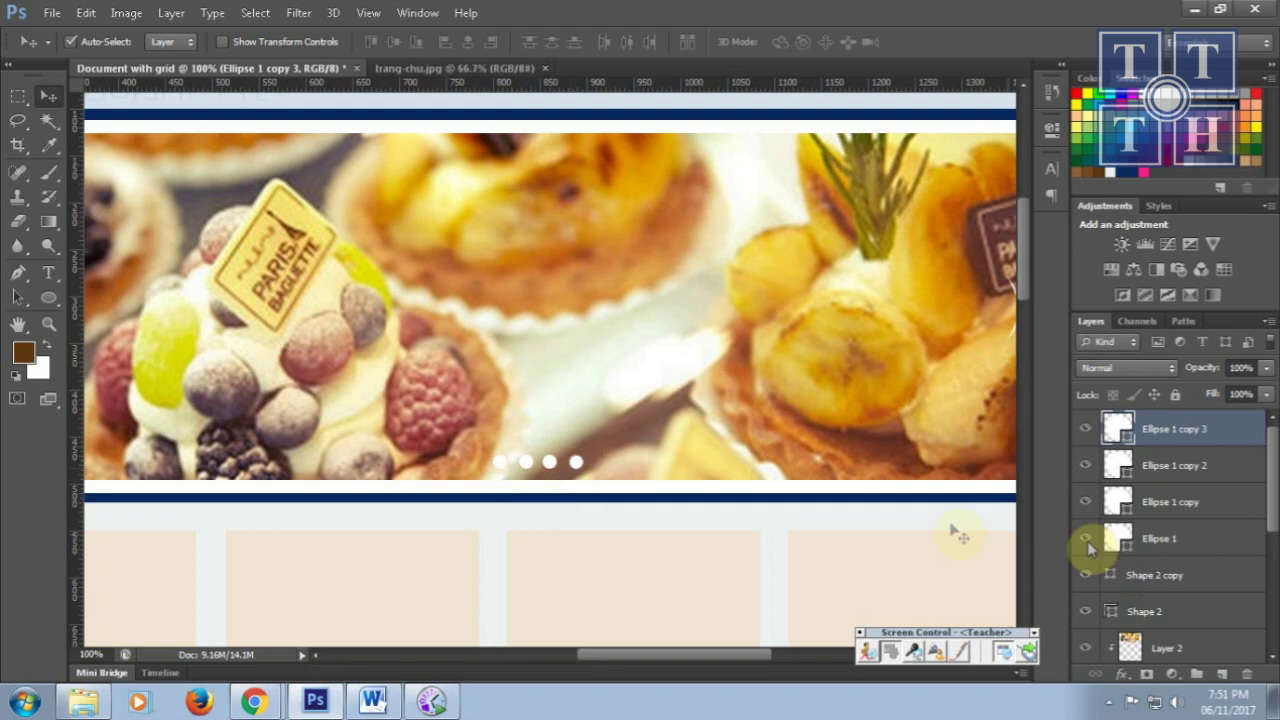
left_click(1157, 538, "shift")
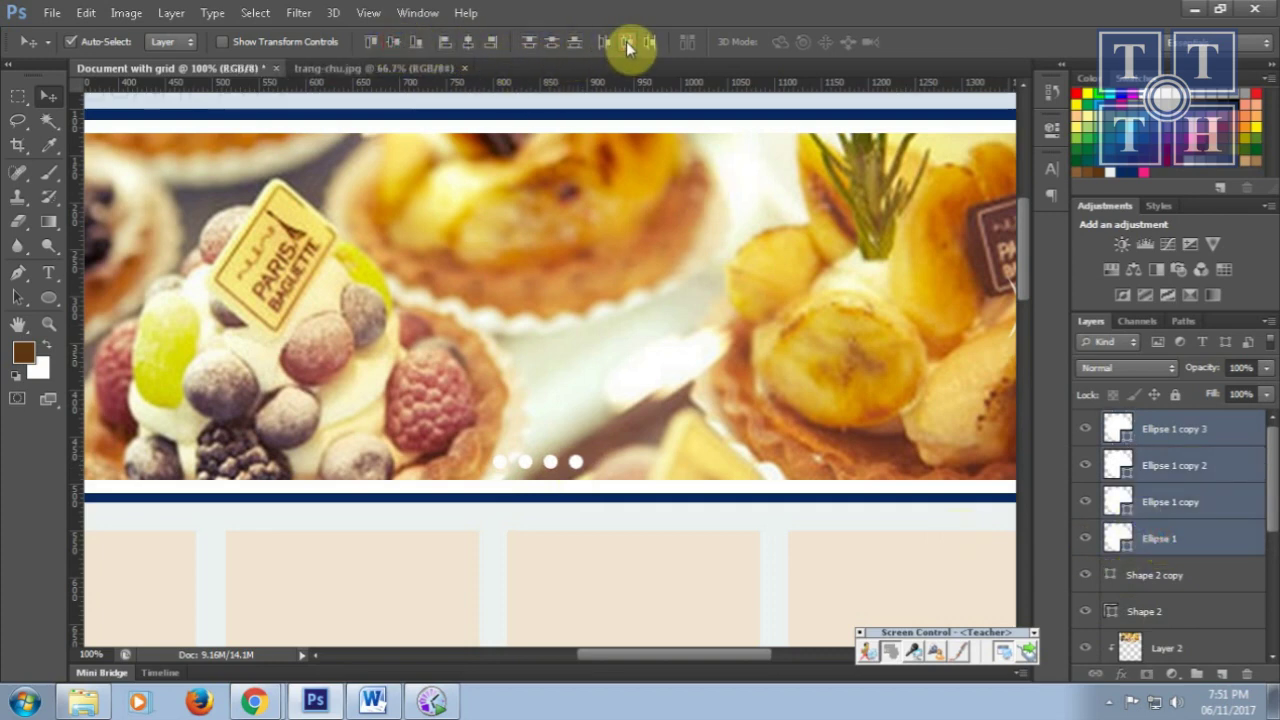
- Fill the leftmost slider dot, Ellipse 1, with the pink swatch
left_click(1167, 540)
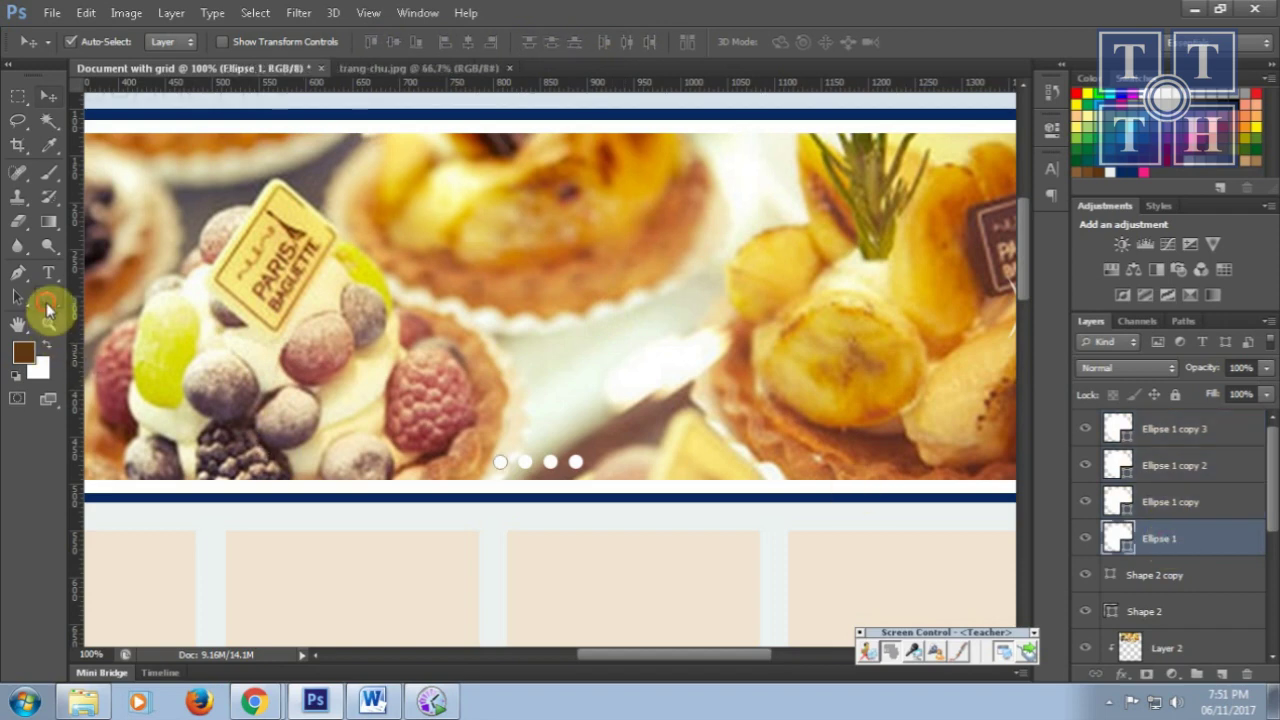
left_click(47, 300)
left_click(170, 42)
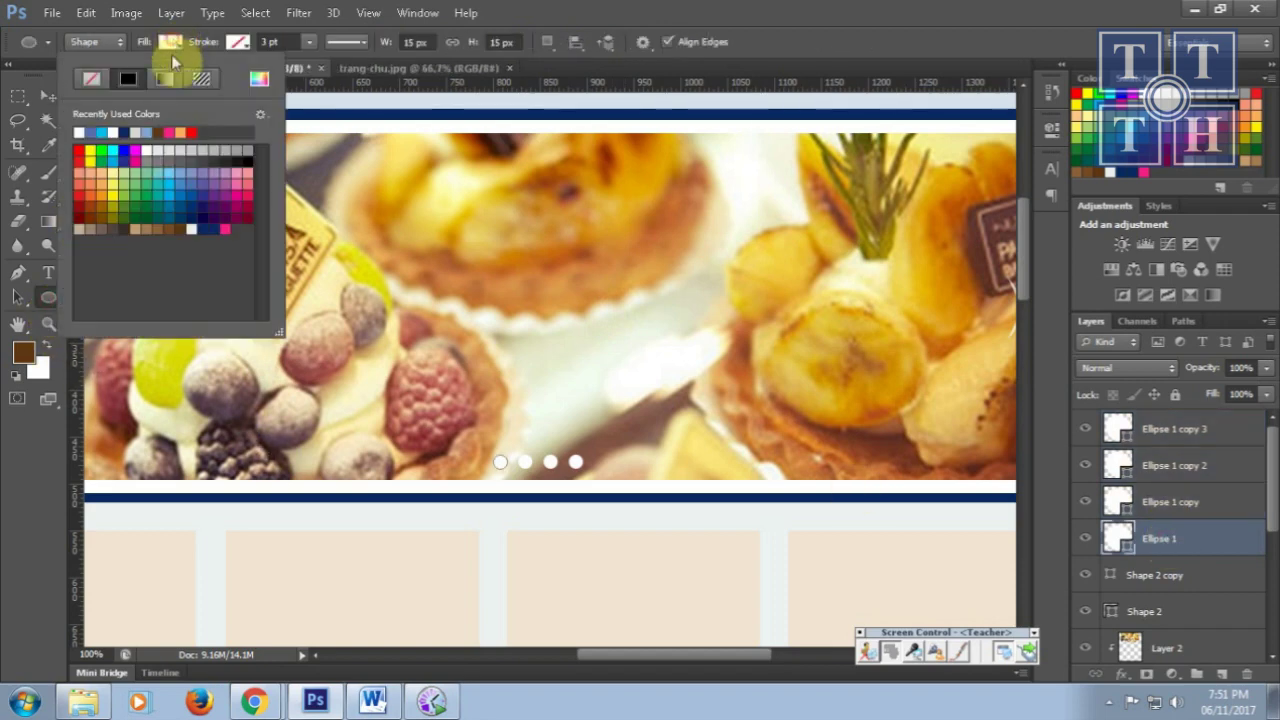
left_click(226, 229)
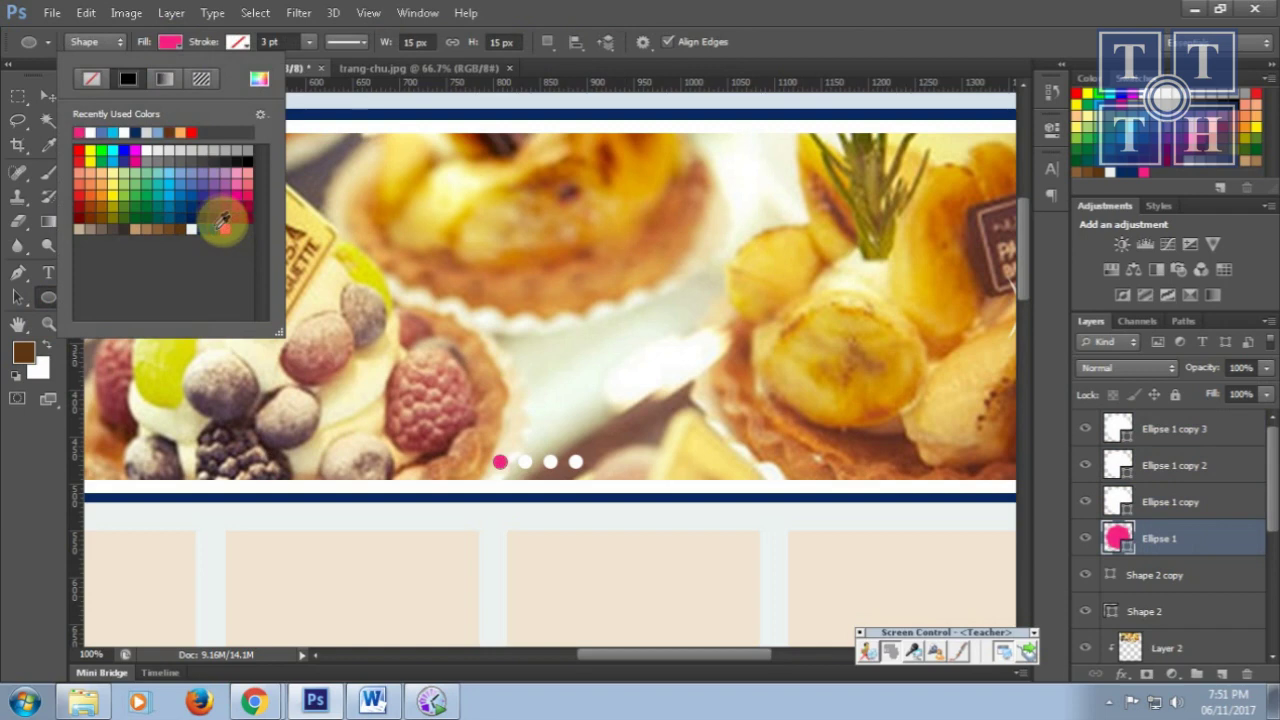
- Give the three white slider dots a dark blue stroke of 1 pt
left_click(44, 100)
left_click(1150, 502)
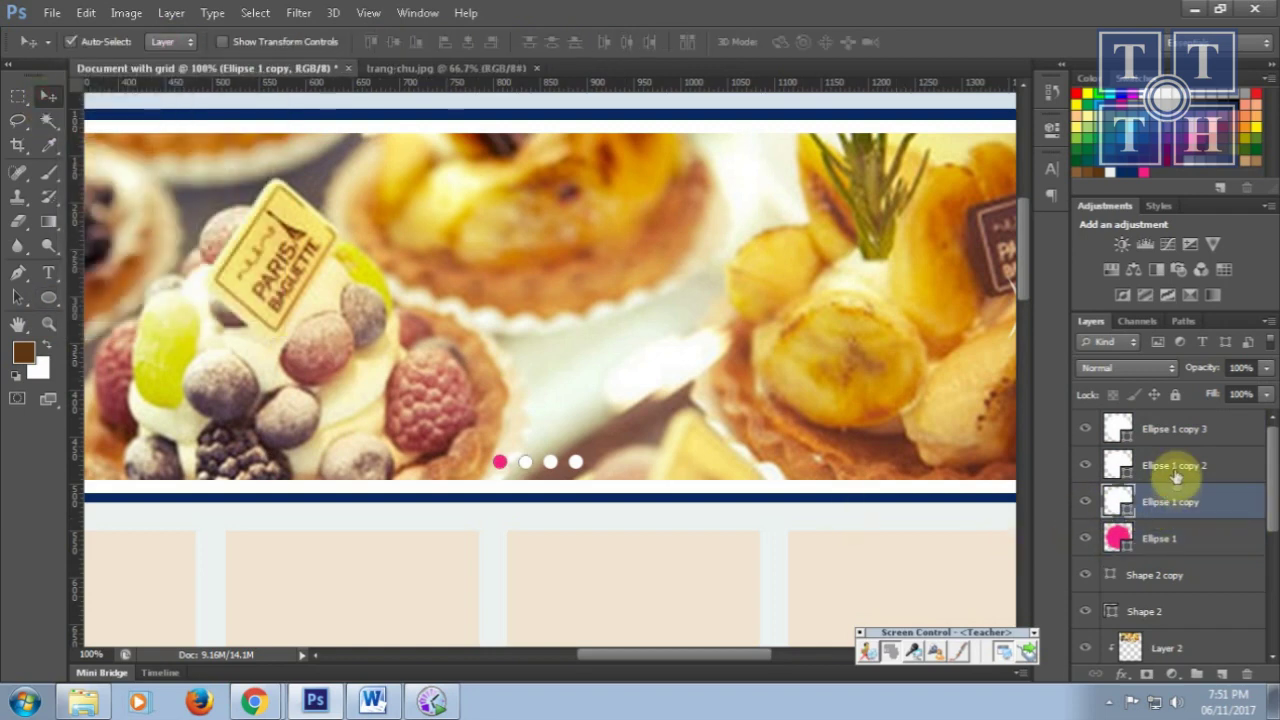
left_click(1177, 466, "shift")
left_click(1174, 432, "shift")
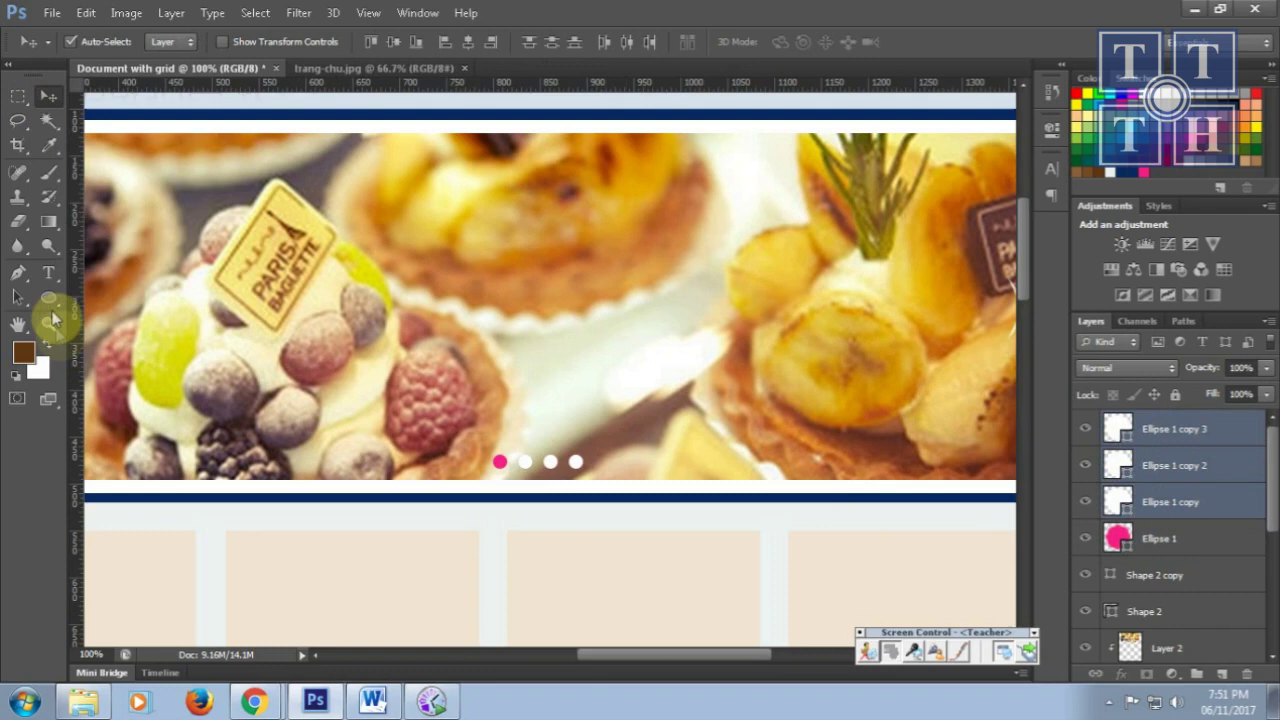
left_click(48, 297)
left_click(238, 42)
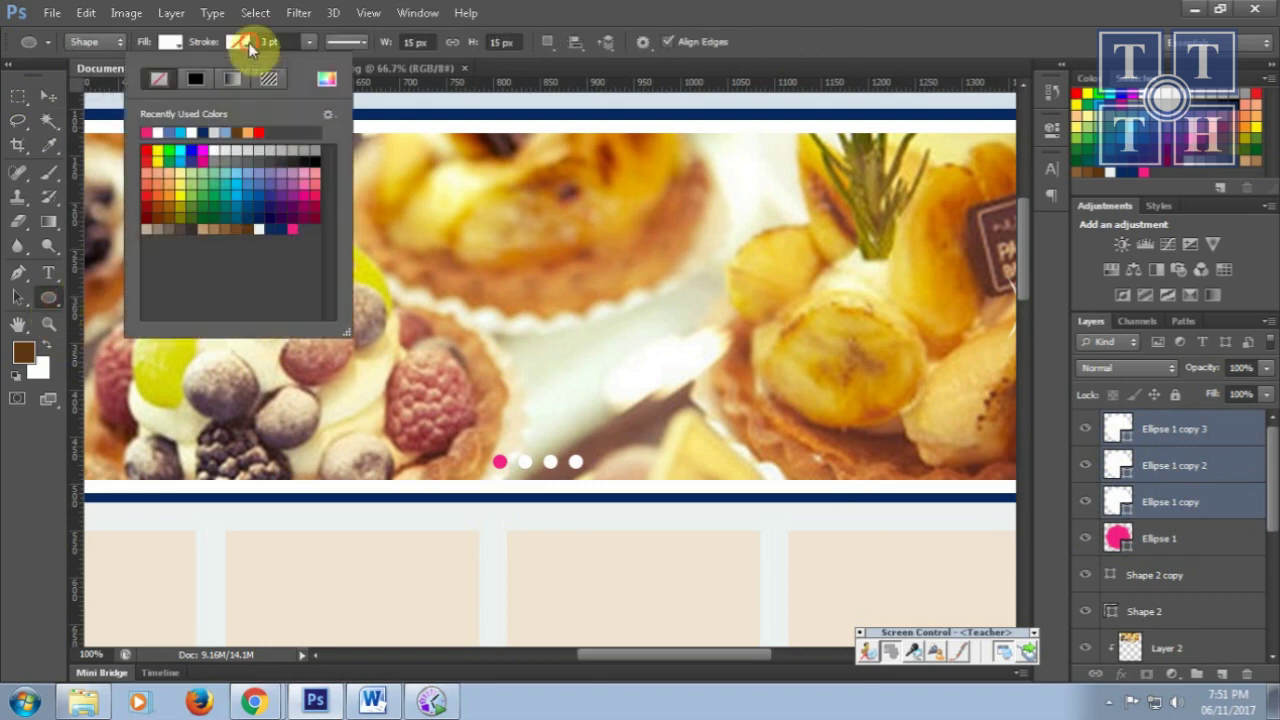
left_click(276, 227)
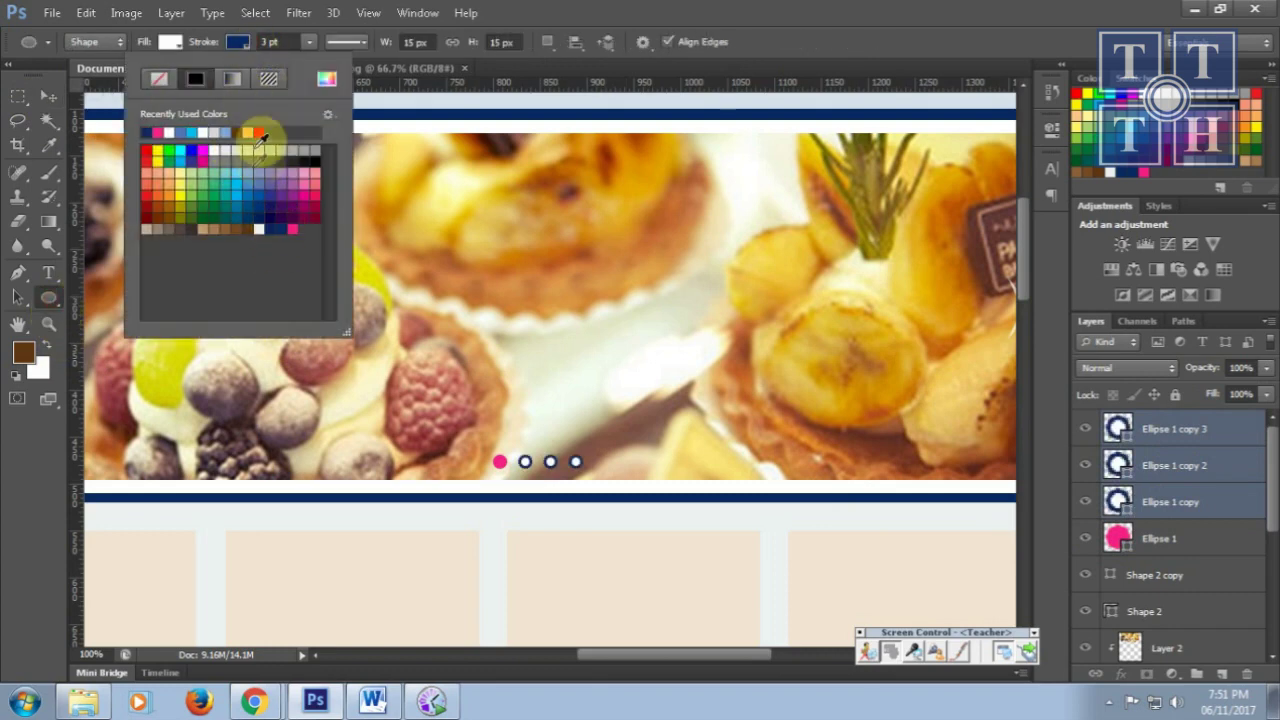
left_click(275, 42)
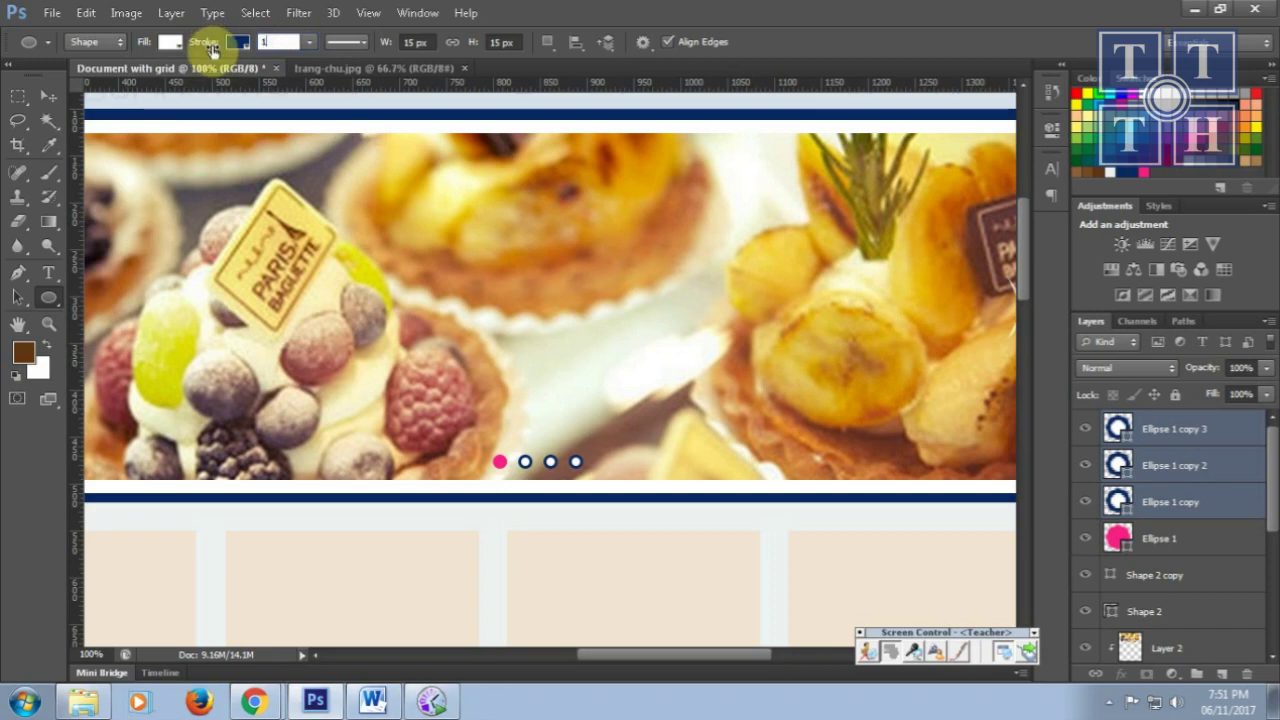
type("1")
key("Return")
- Group the four slider dot layers into a new group named "nut tron"
left_click(46, 99)
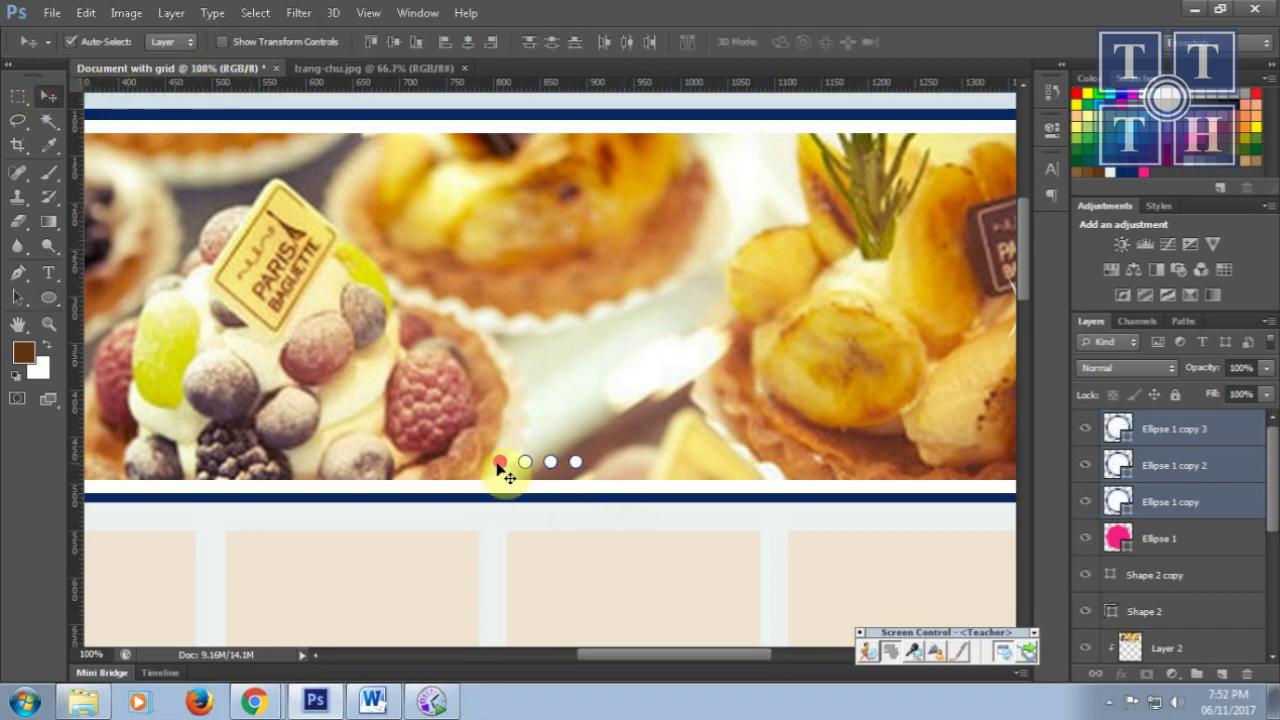
left_click(1194, 540, "shift")
left_click(1268, 321)
left_click(1148, 358)
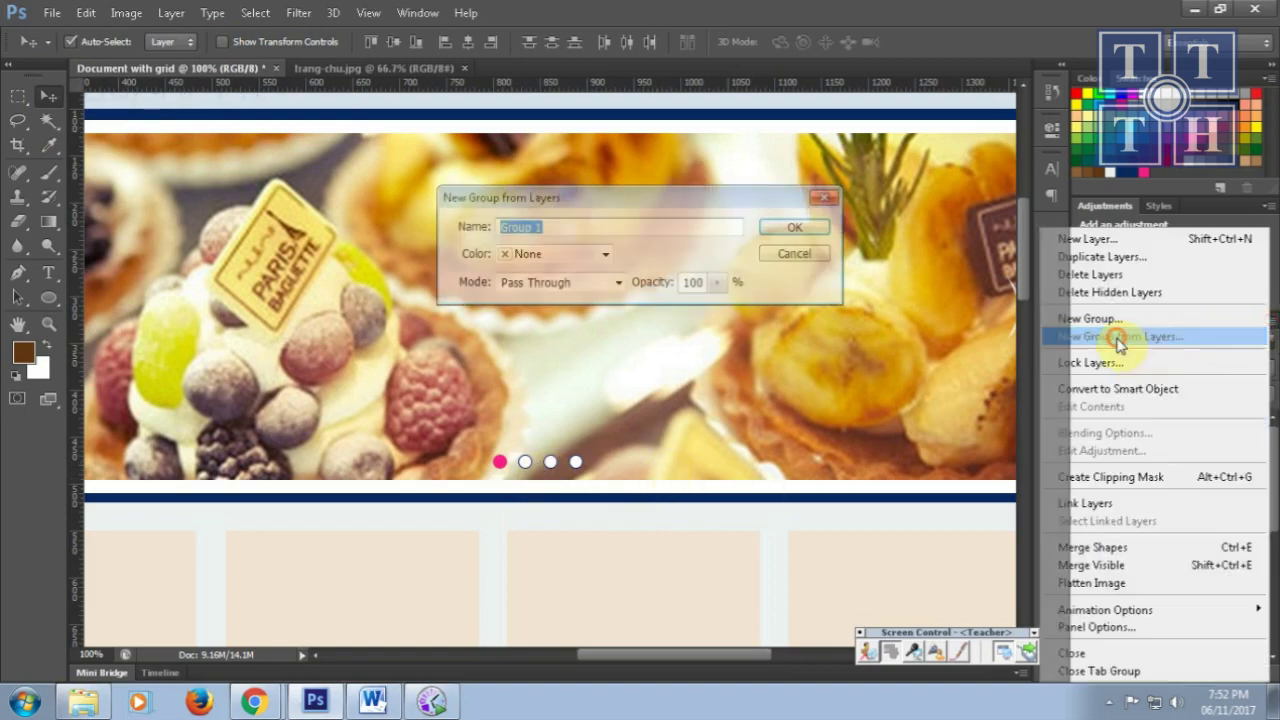
type("nut tron")
key("Return")
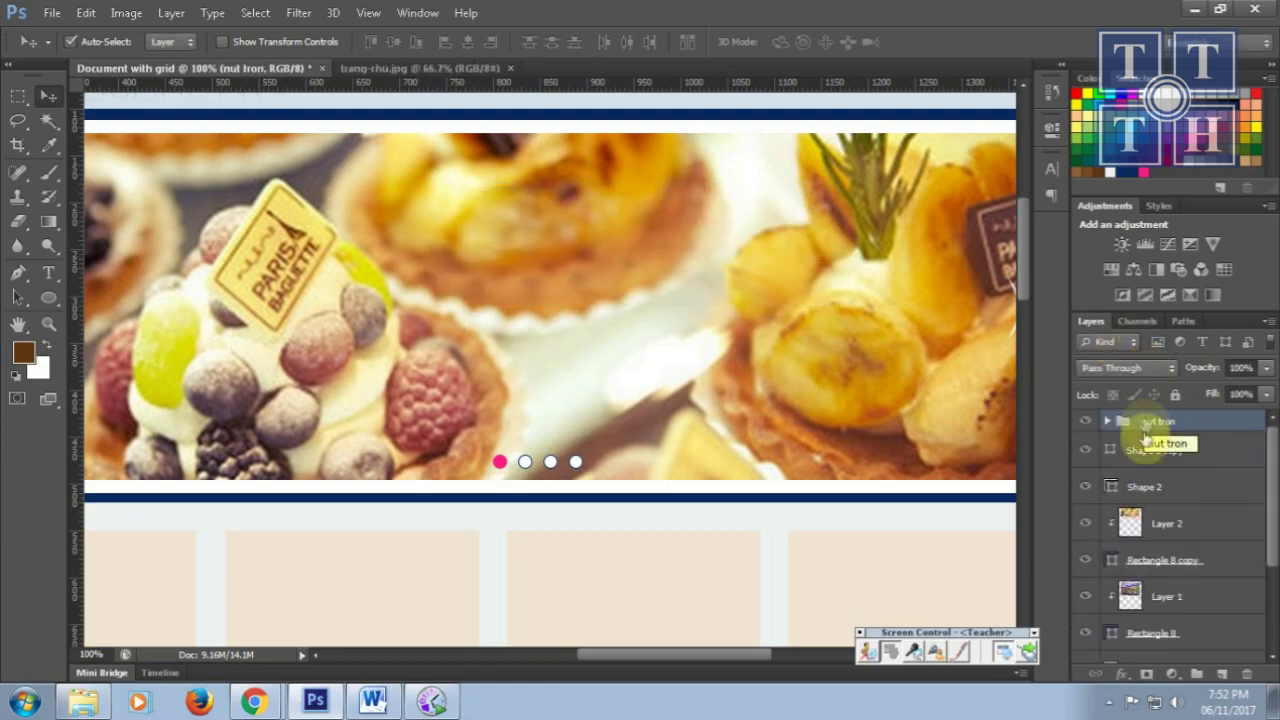
- Align the "nut tron" group to the horizontal center of Rectangle 8 copy
left_click(1195, 561, "ctrl")
left_click(468, 43)
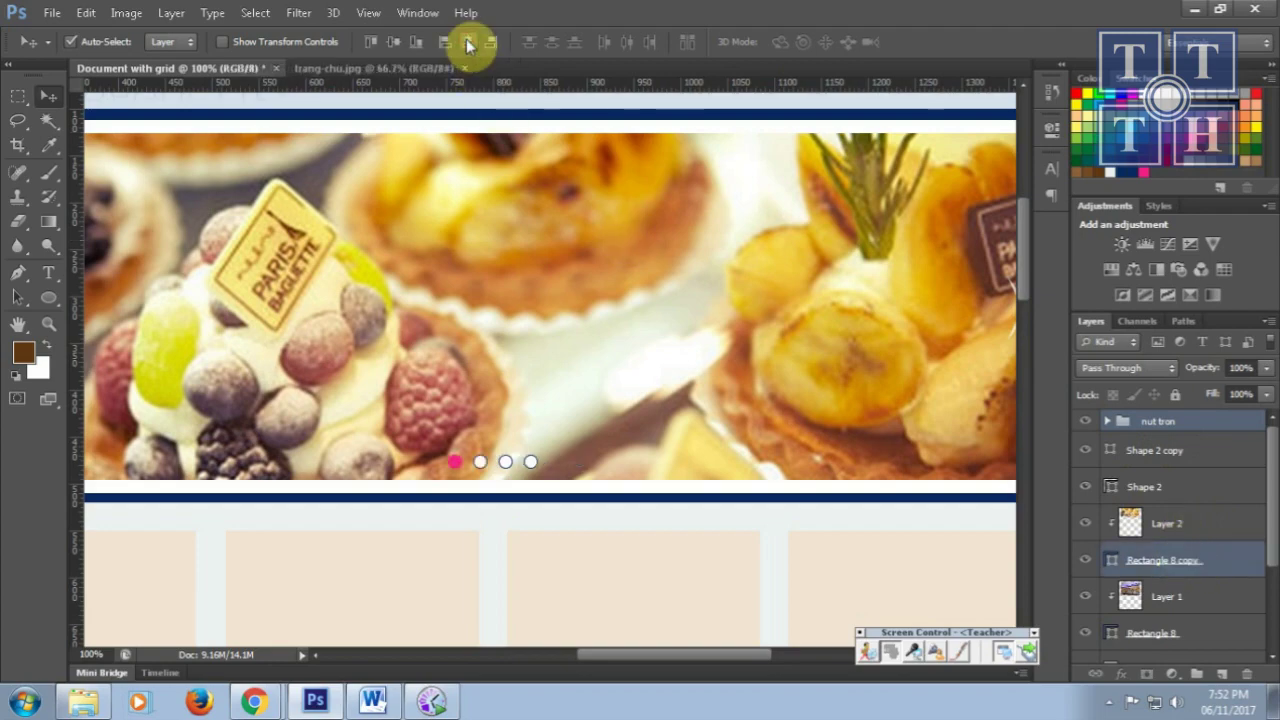
key("ctrl+minus")
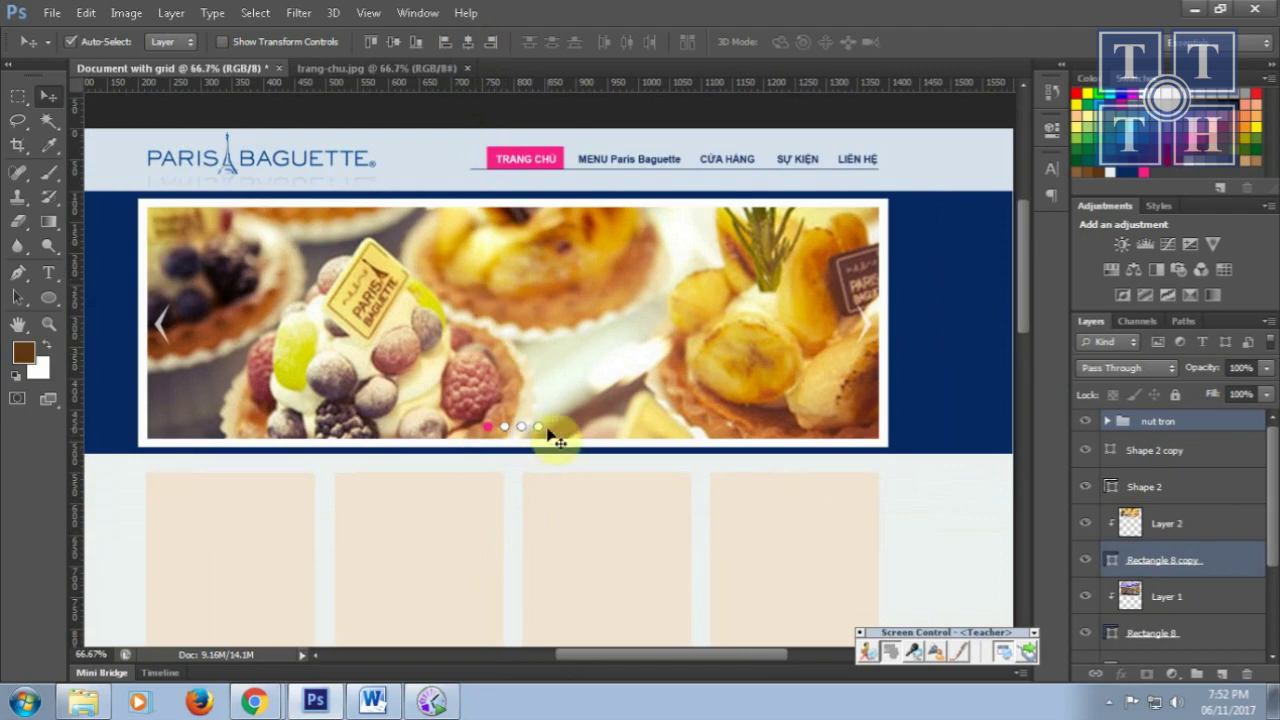